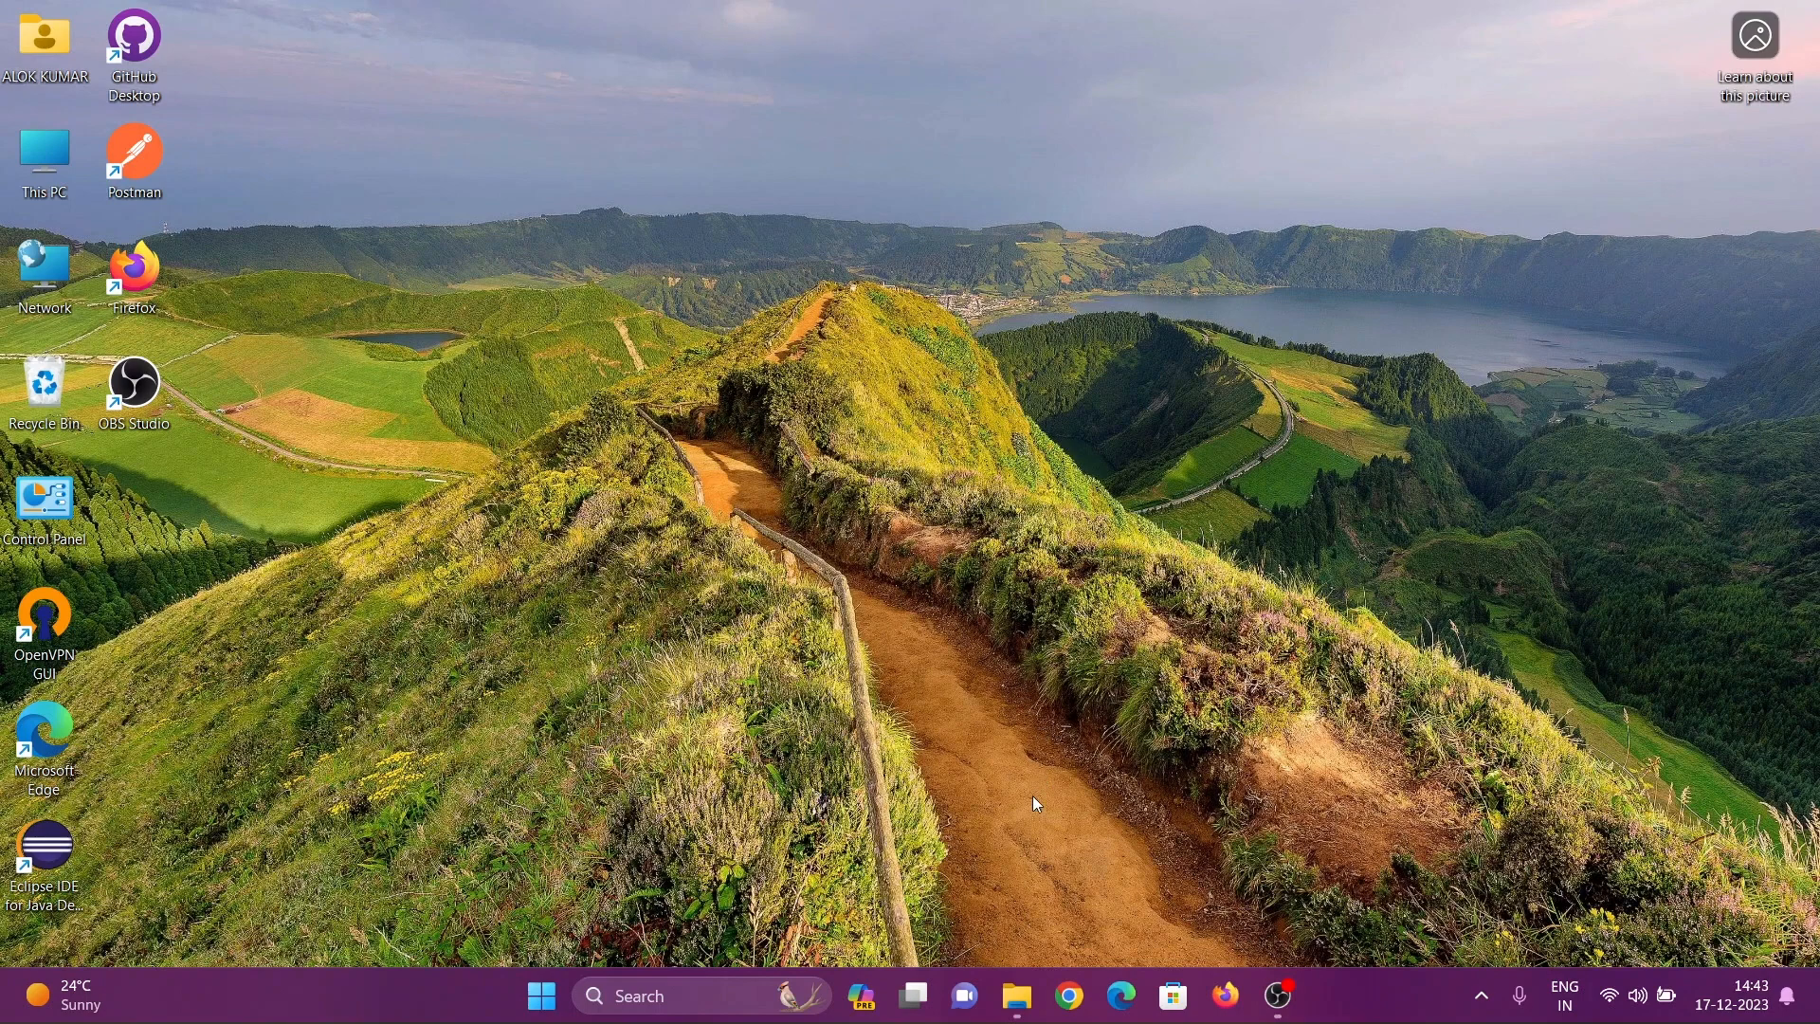
# Open Google Chrome, search for "tomcat 10 download" and open the Apache Tomcat 10 Software Downloads page
pyautogui.click(1073, 1007)
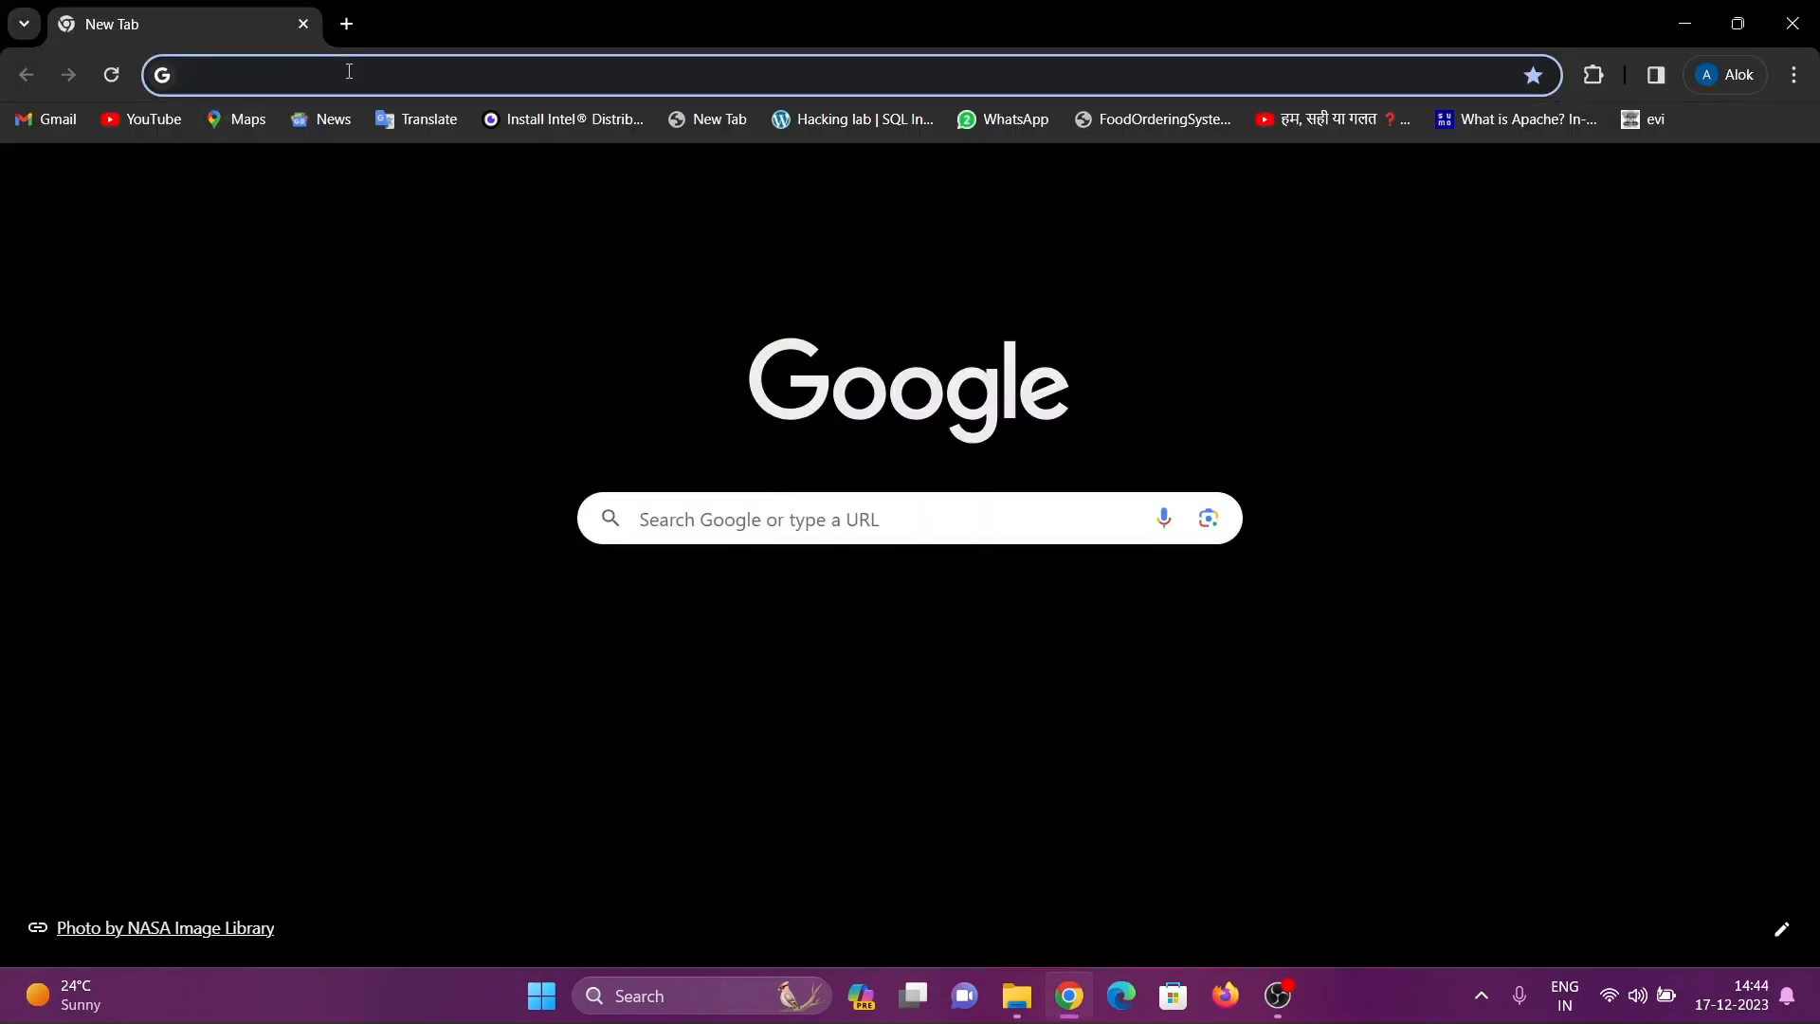
pyautogui.click(349, 71)
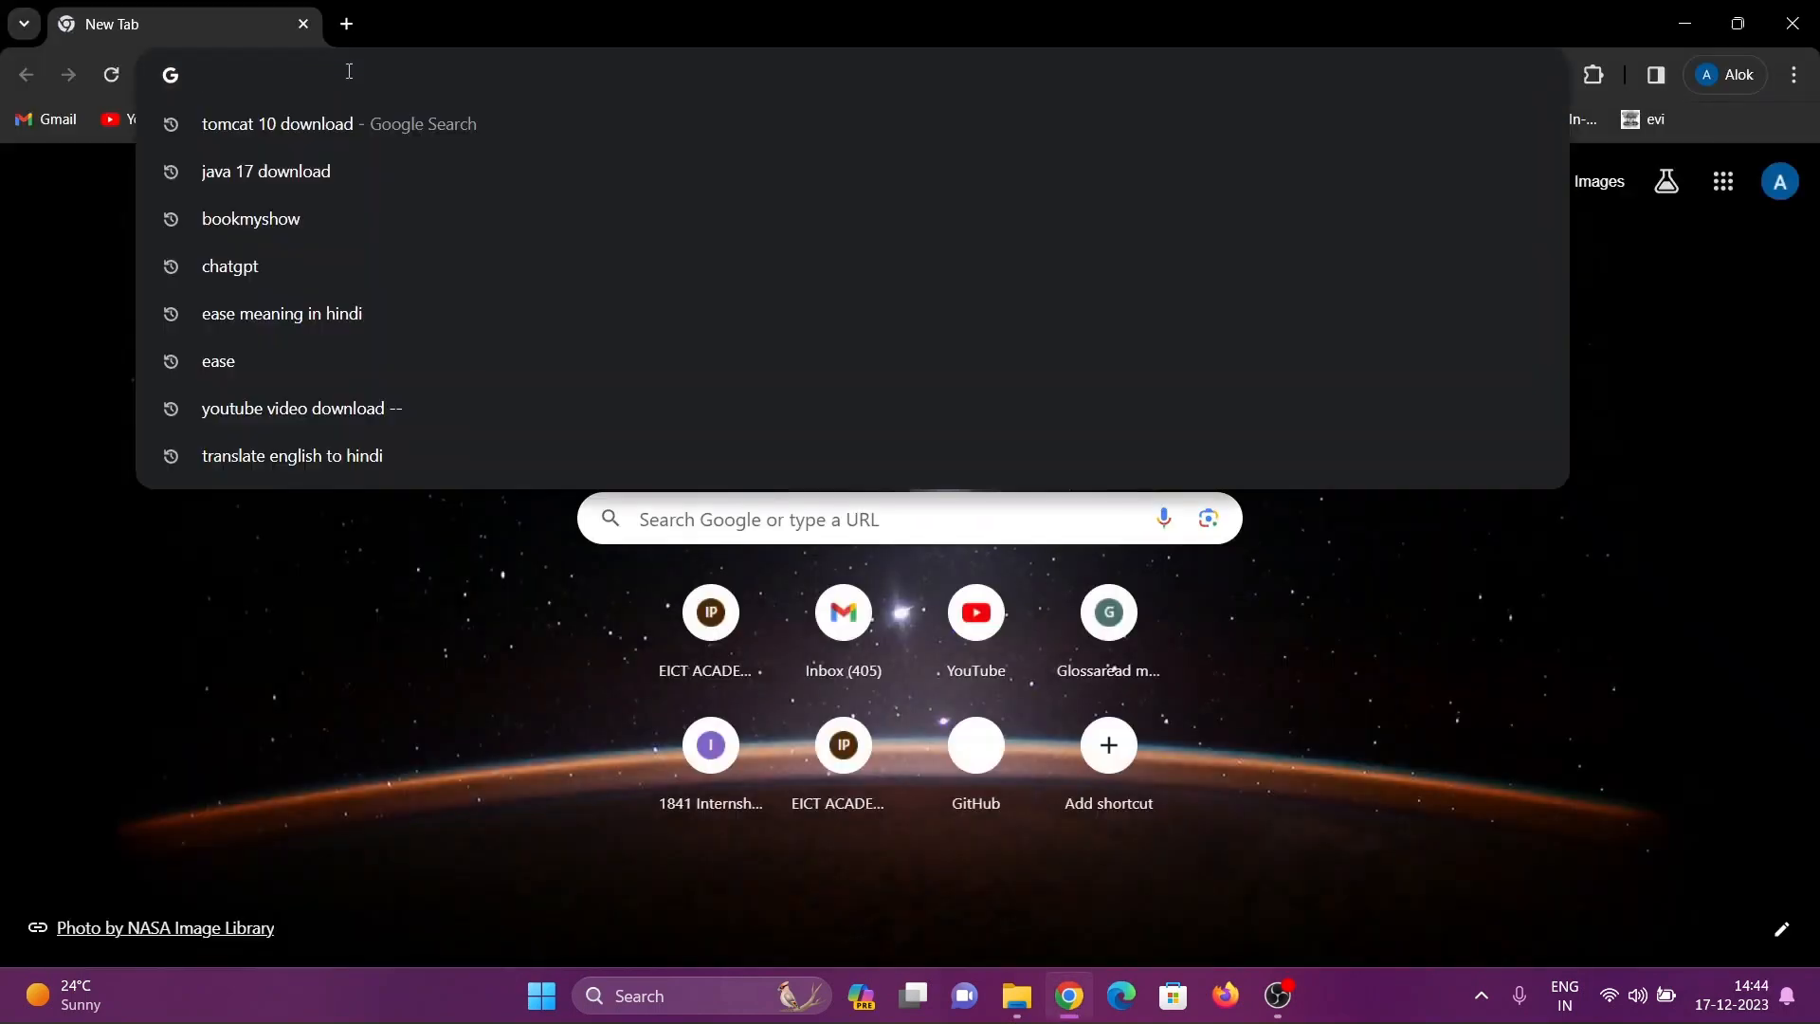
pyautogui.write('tomcat 10 download')
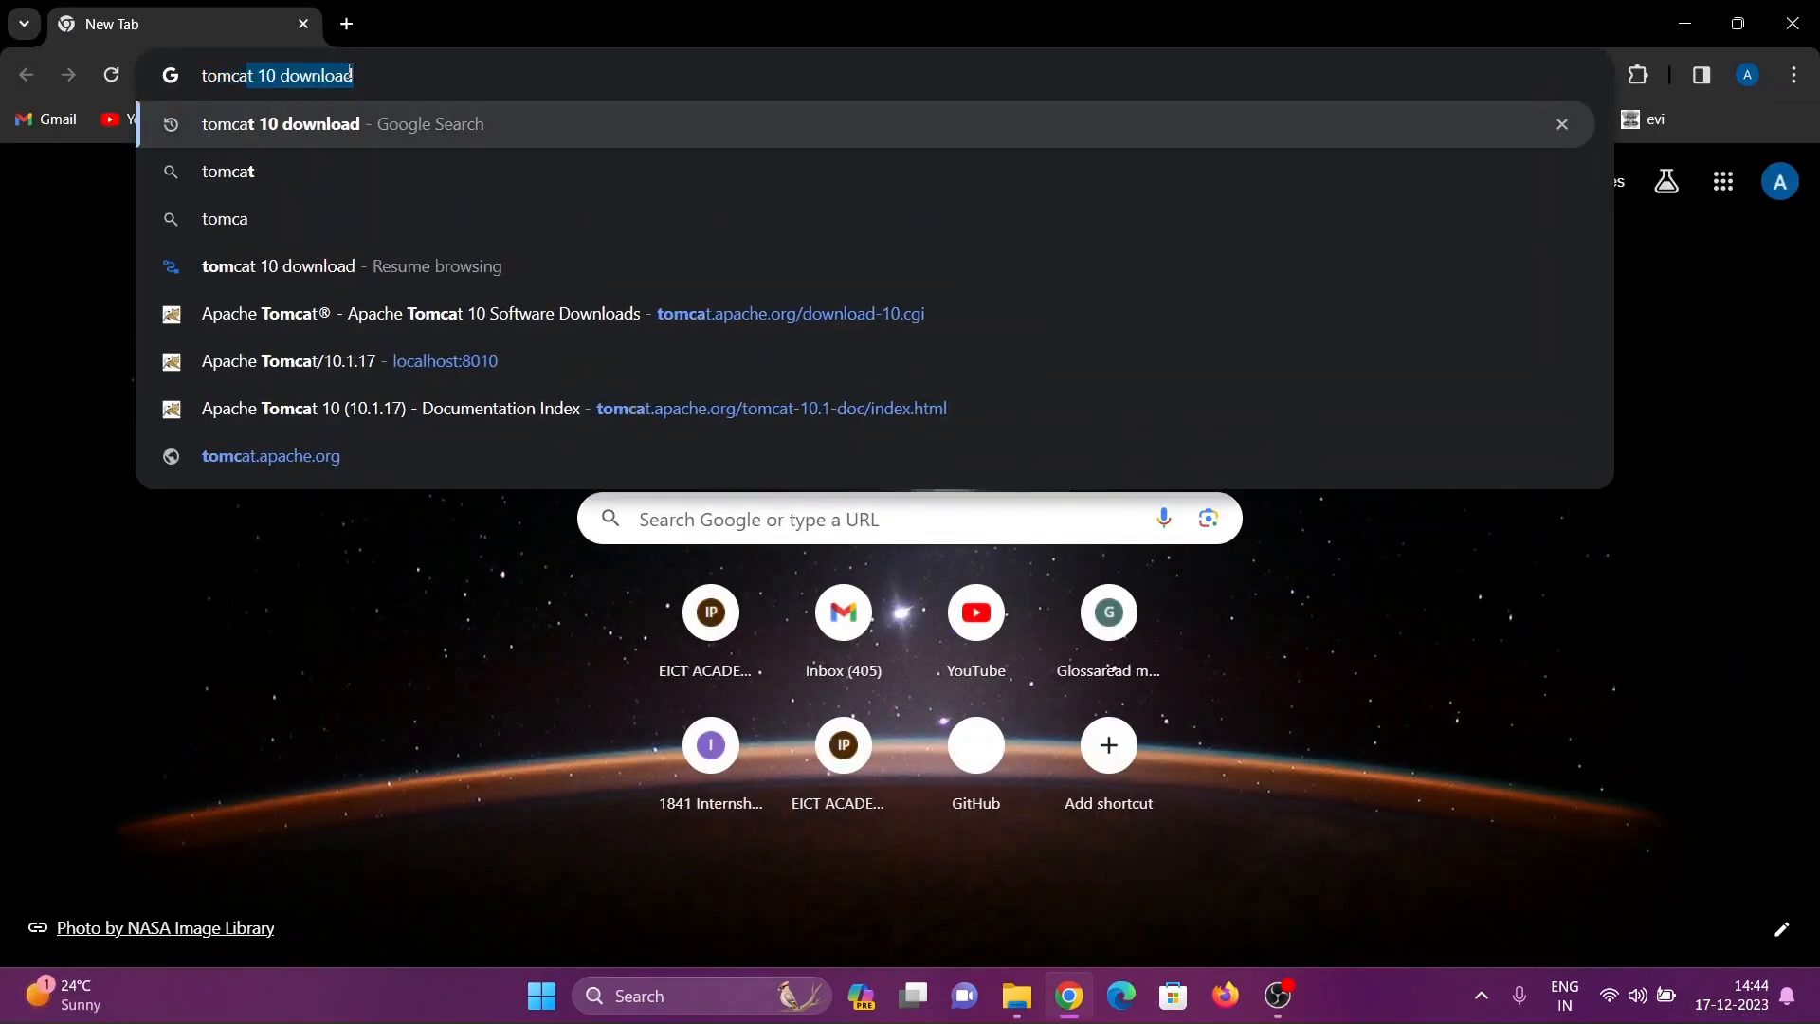
pyautogui.press('Return')
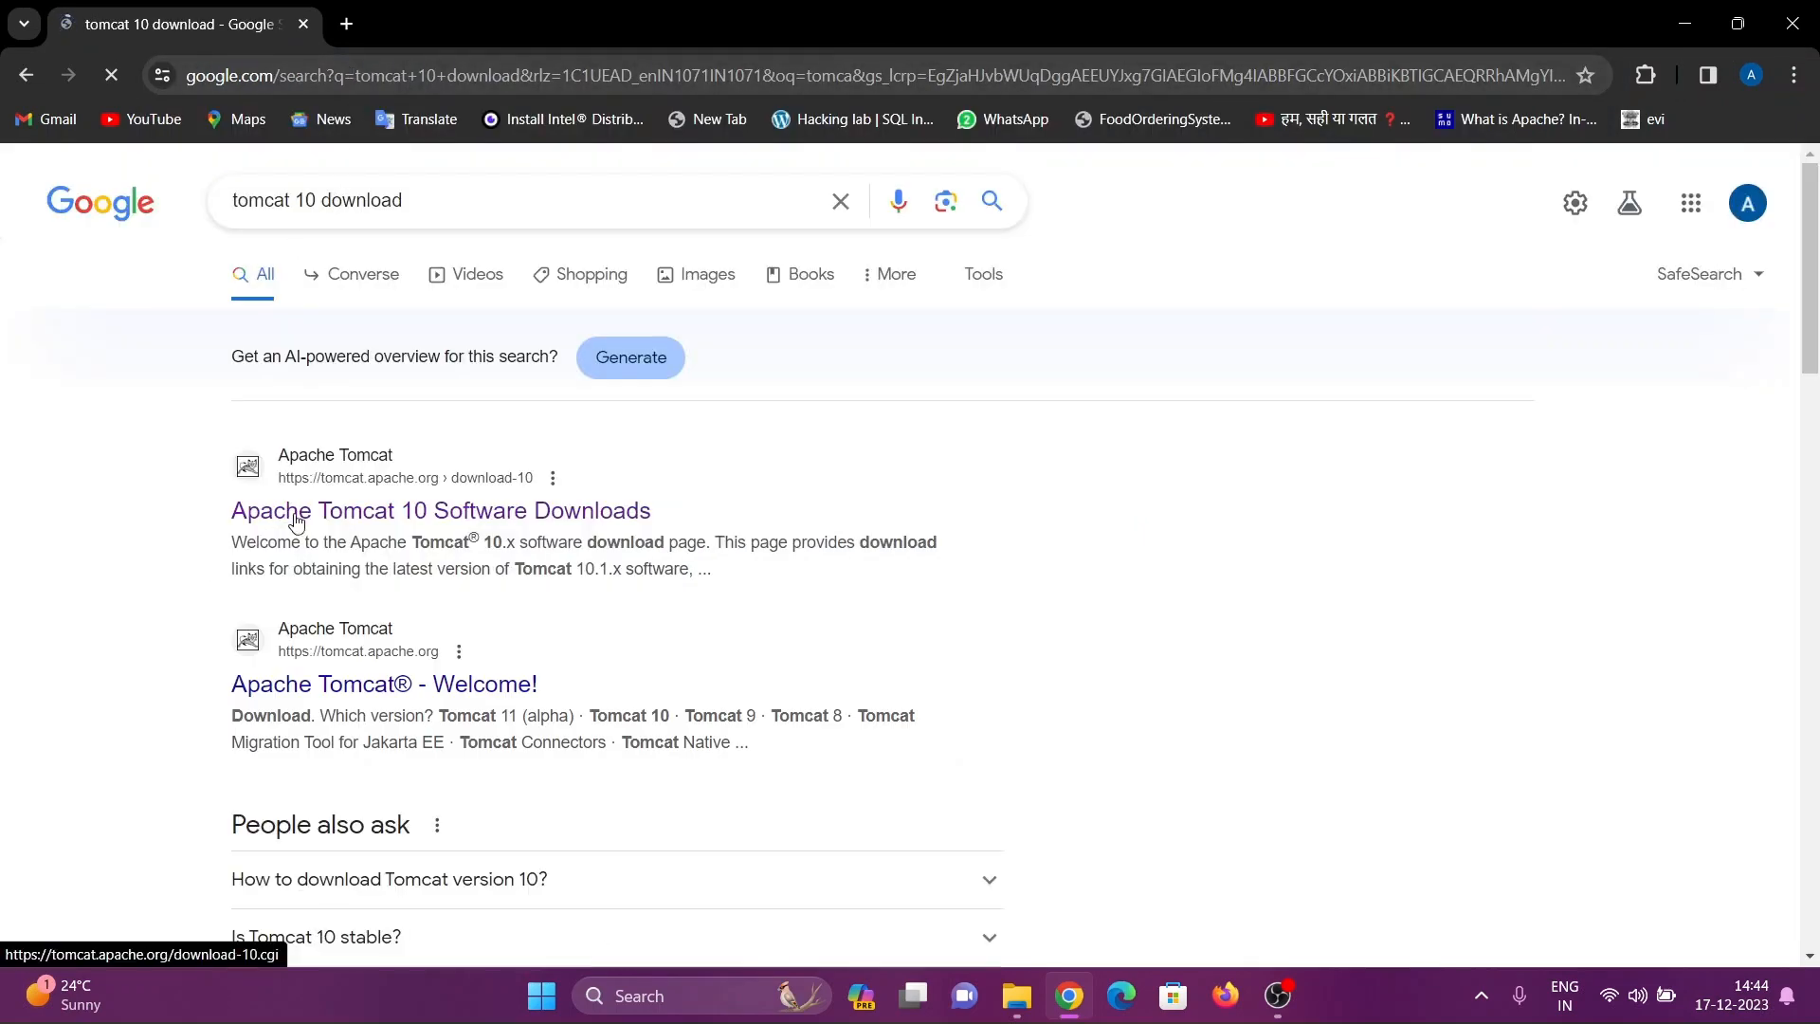
pyautogui.click(294, 512)
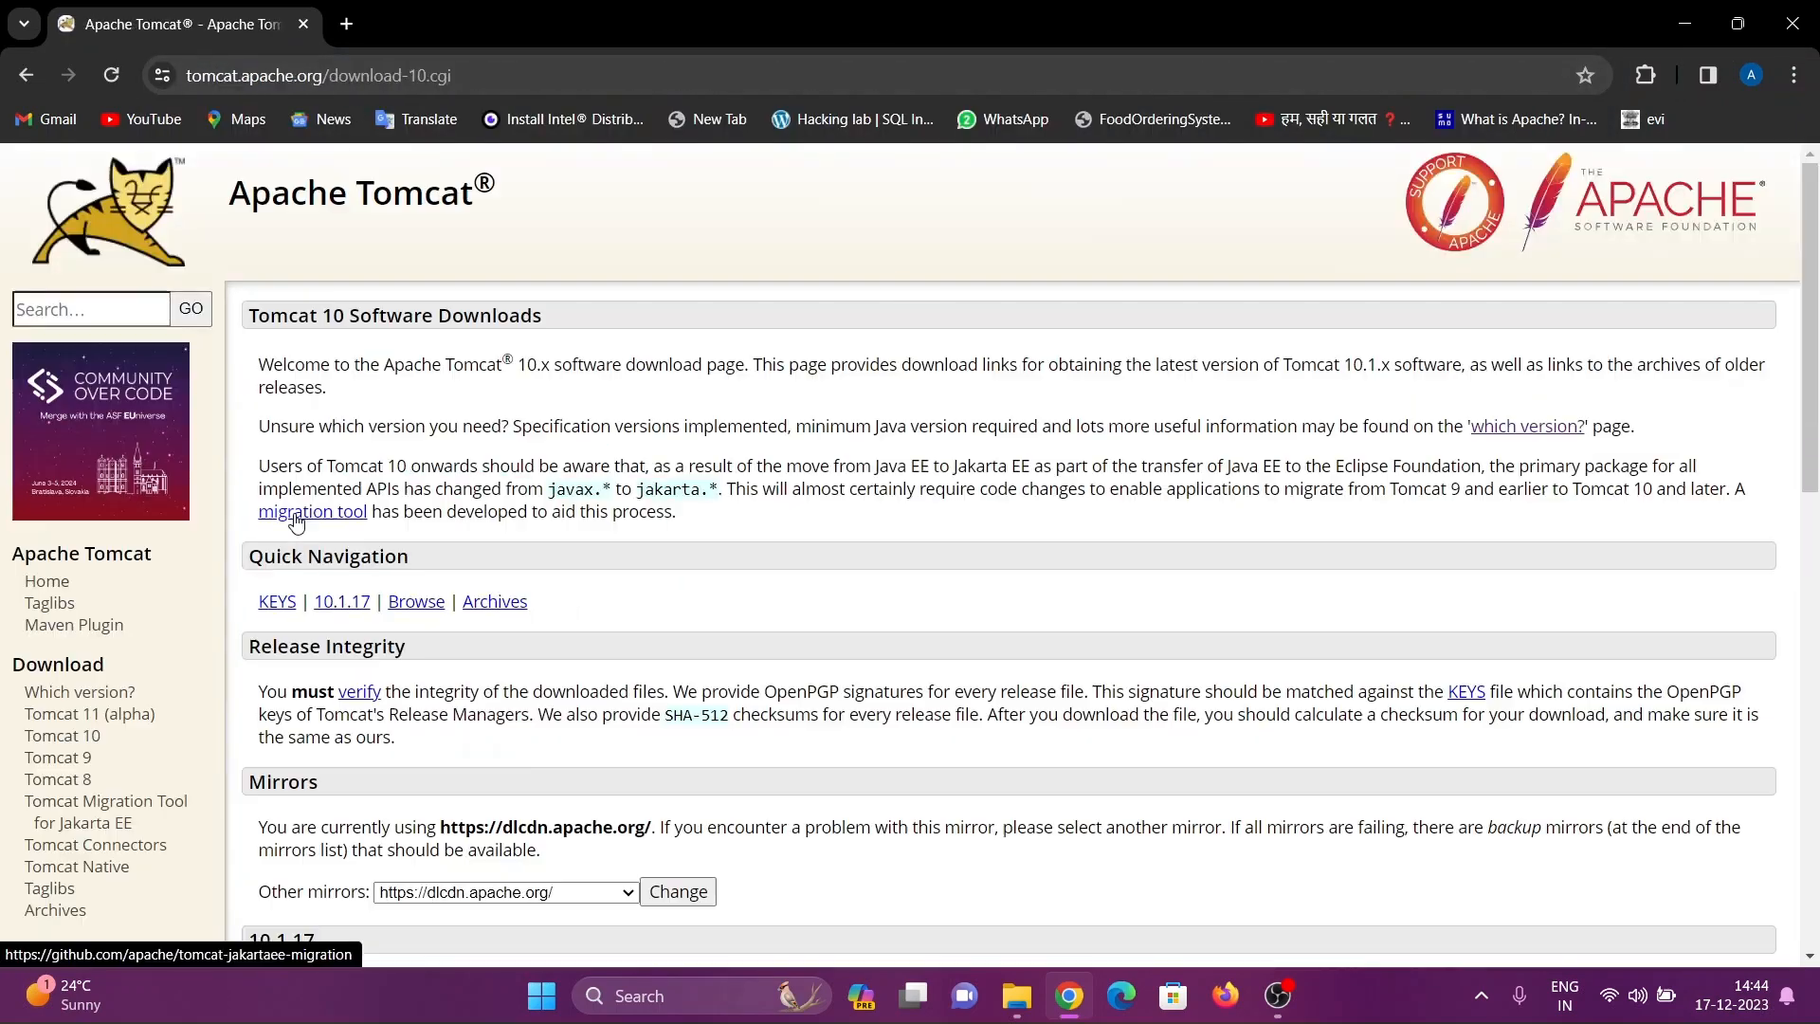
pyautogui.click(83, 743)
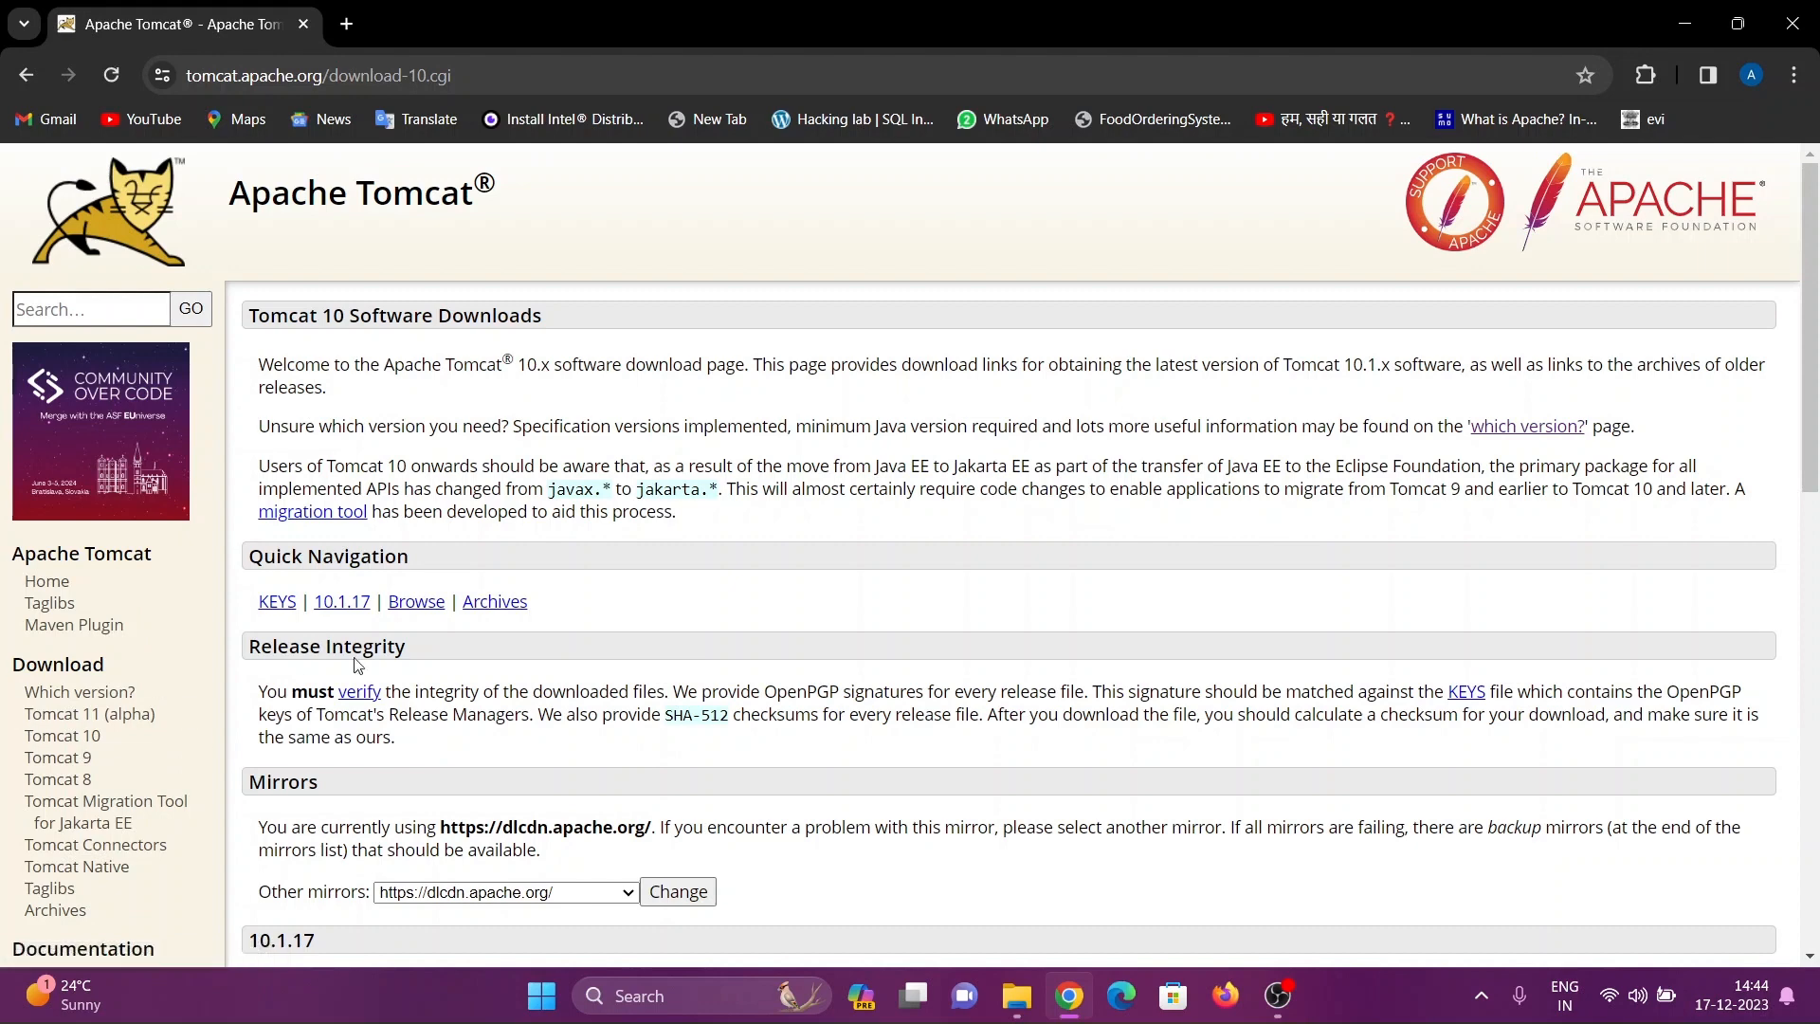
# Download the 10.1.17 32-bit/64-bit Windows Service Installer and launch apache-tomcat-10.1.17 from the Downloads folder
pyautogui.scroll(-6, 474, 607)
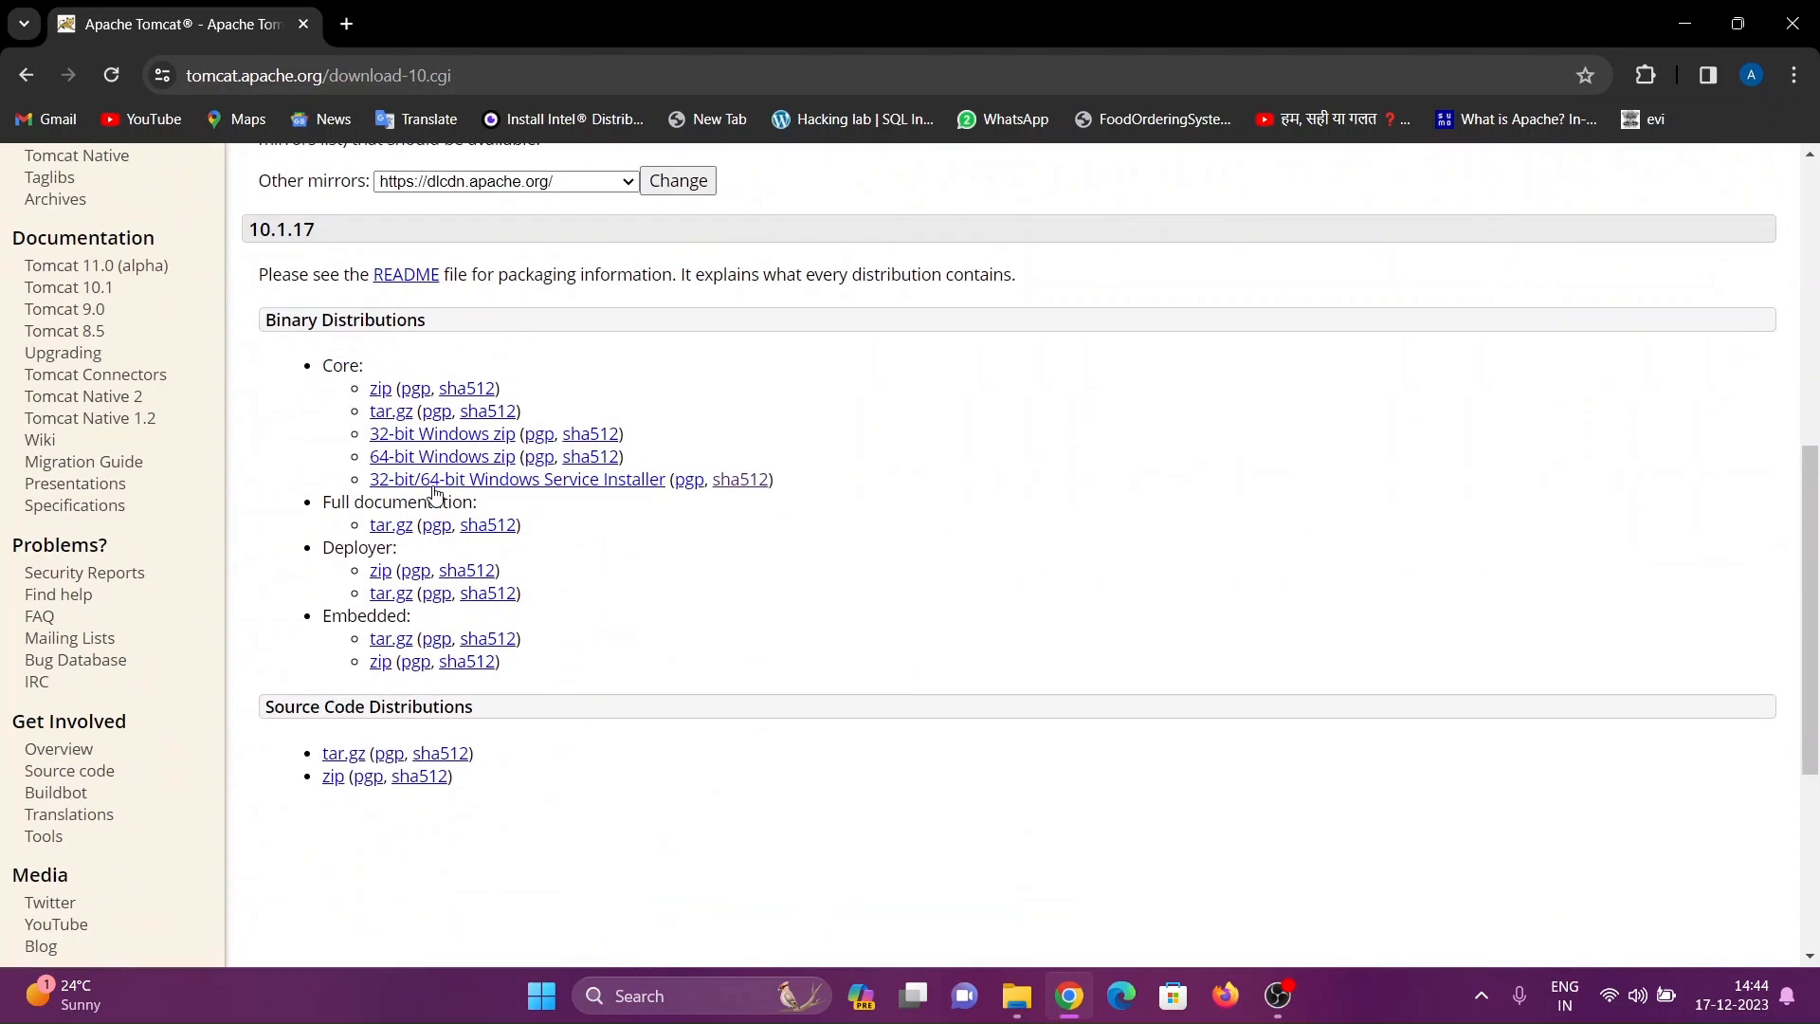
pyautogui.click(569, 488)
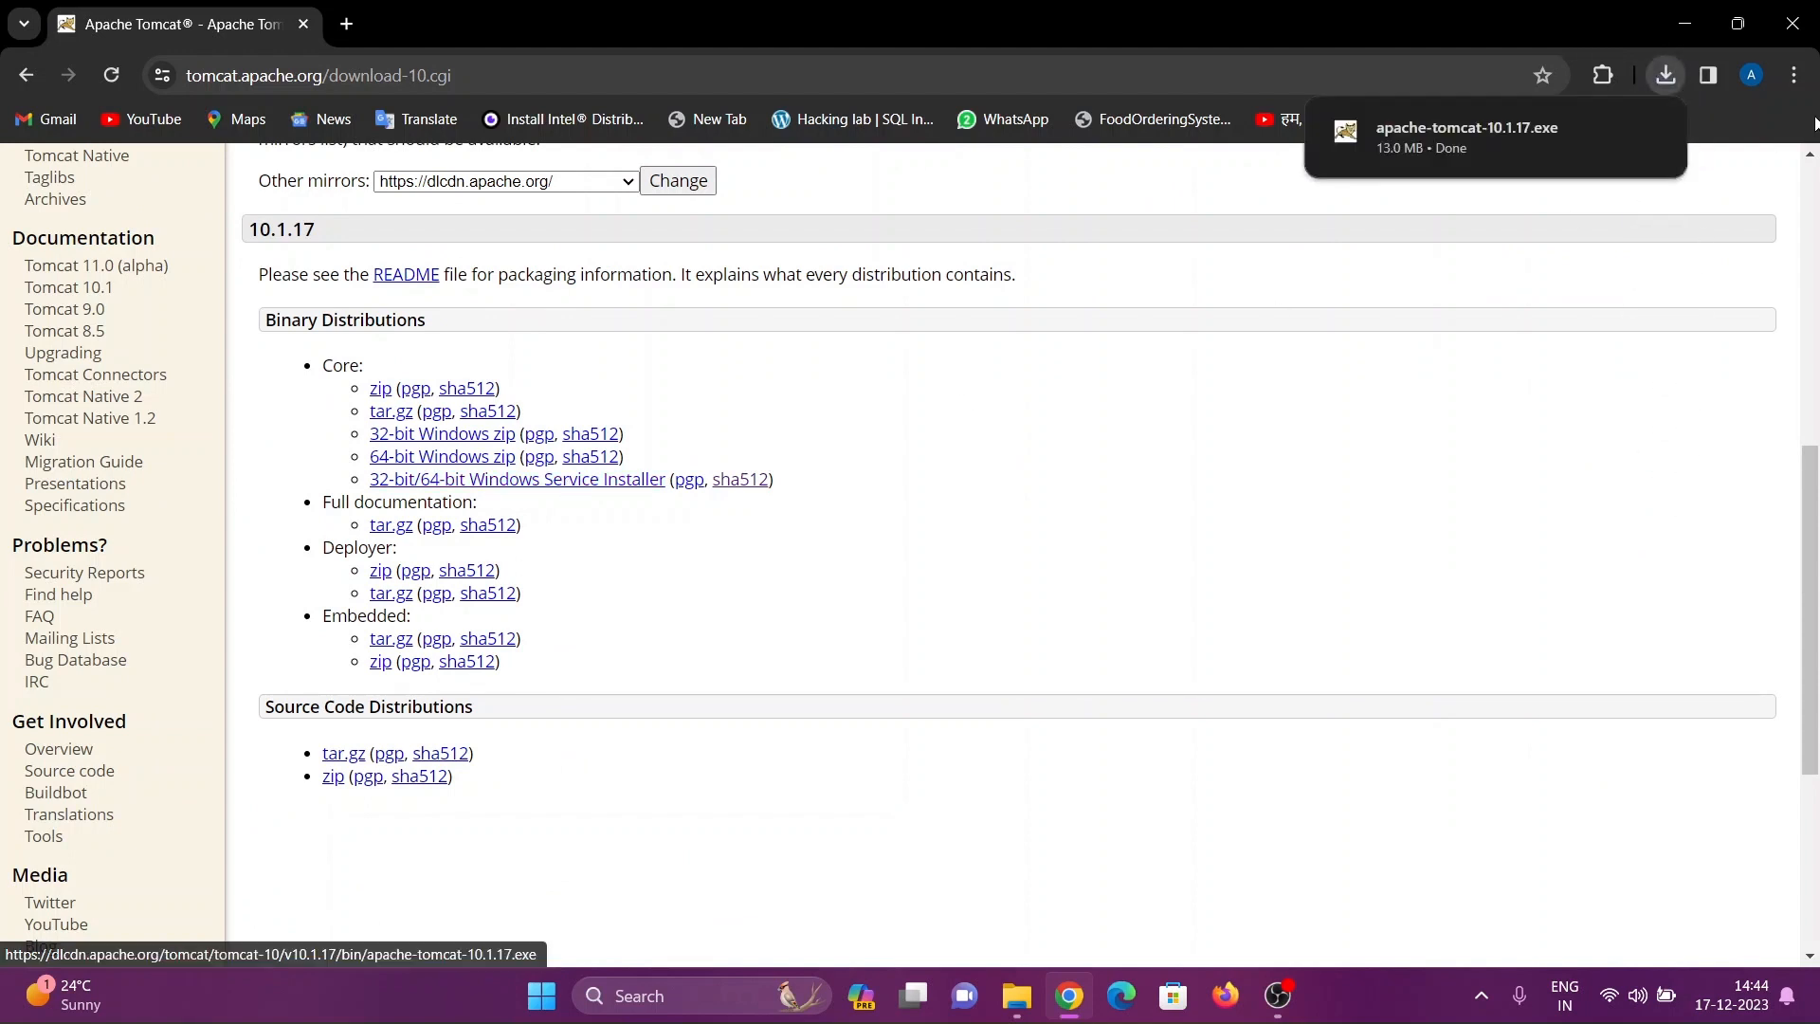
pyautogui.moveTo(1459, 161)
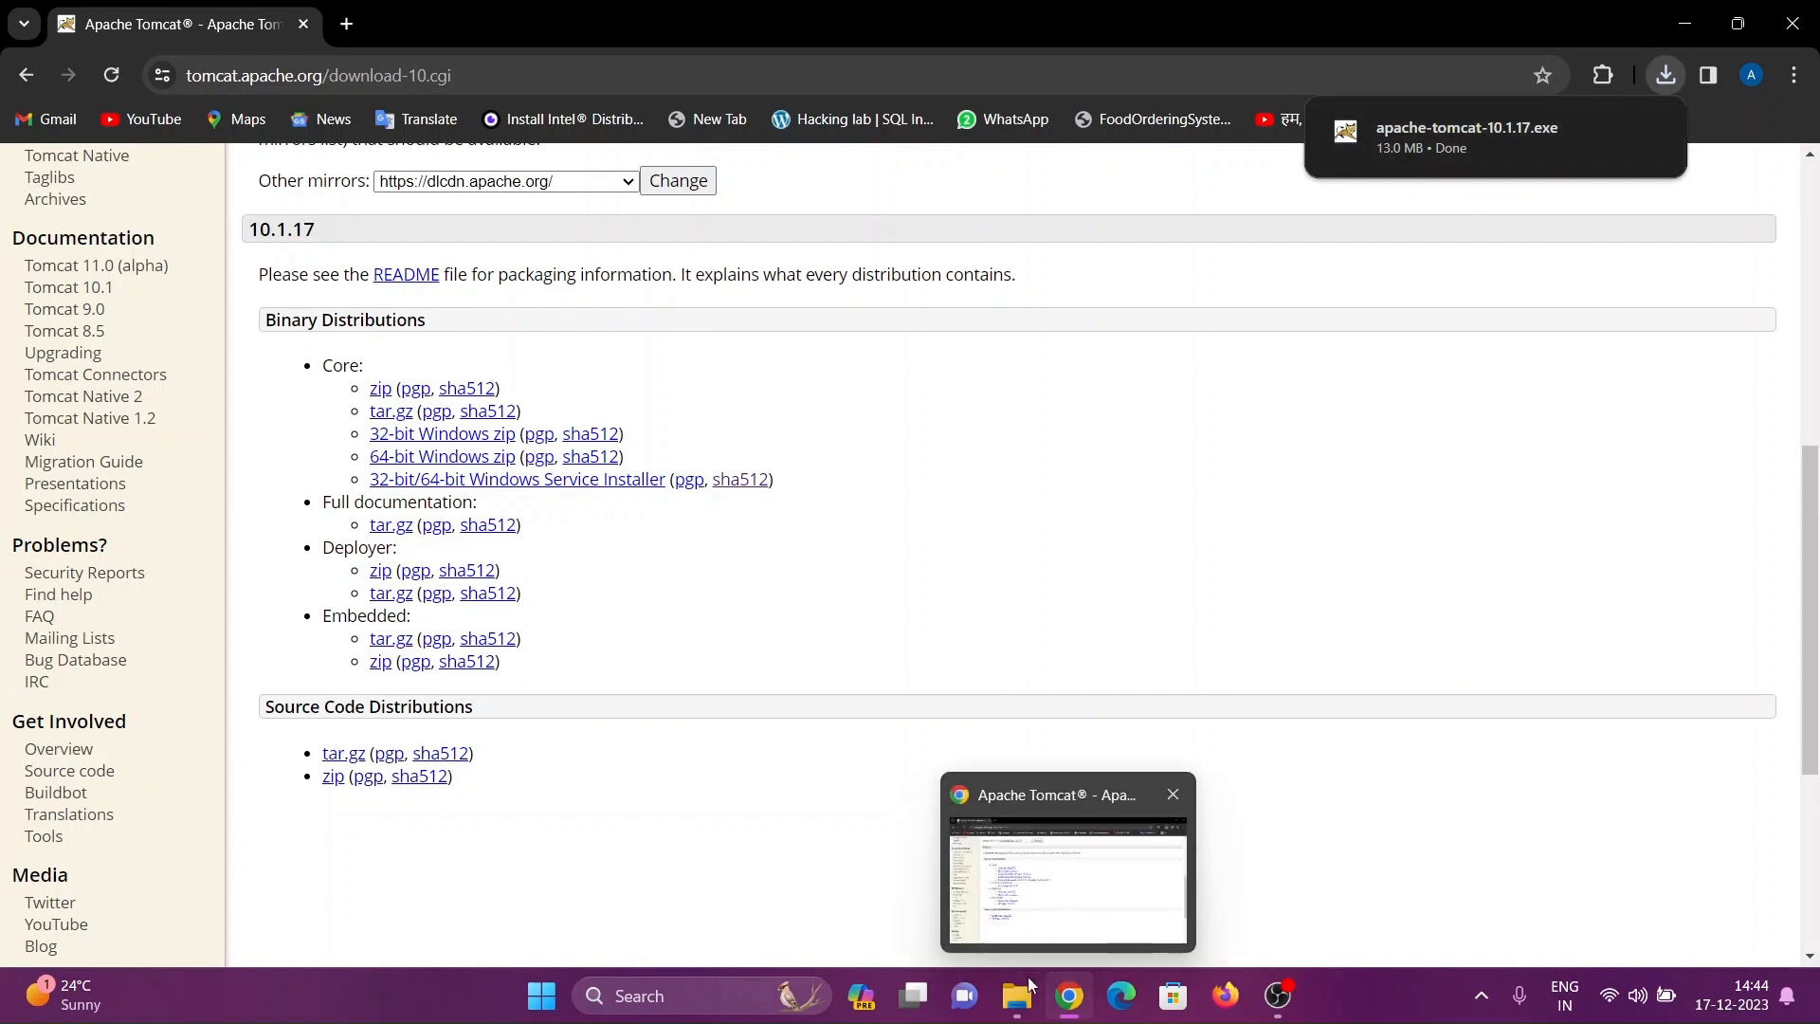
pyautogui.click(1018, 1011)
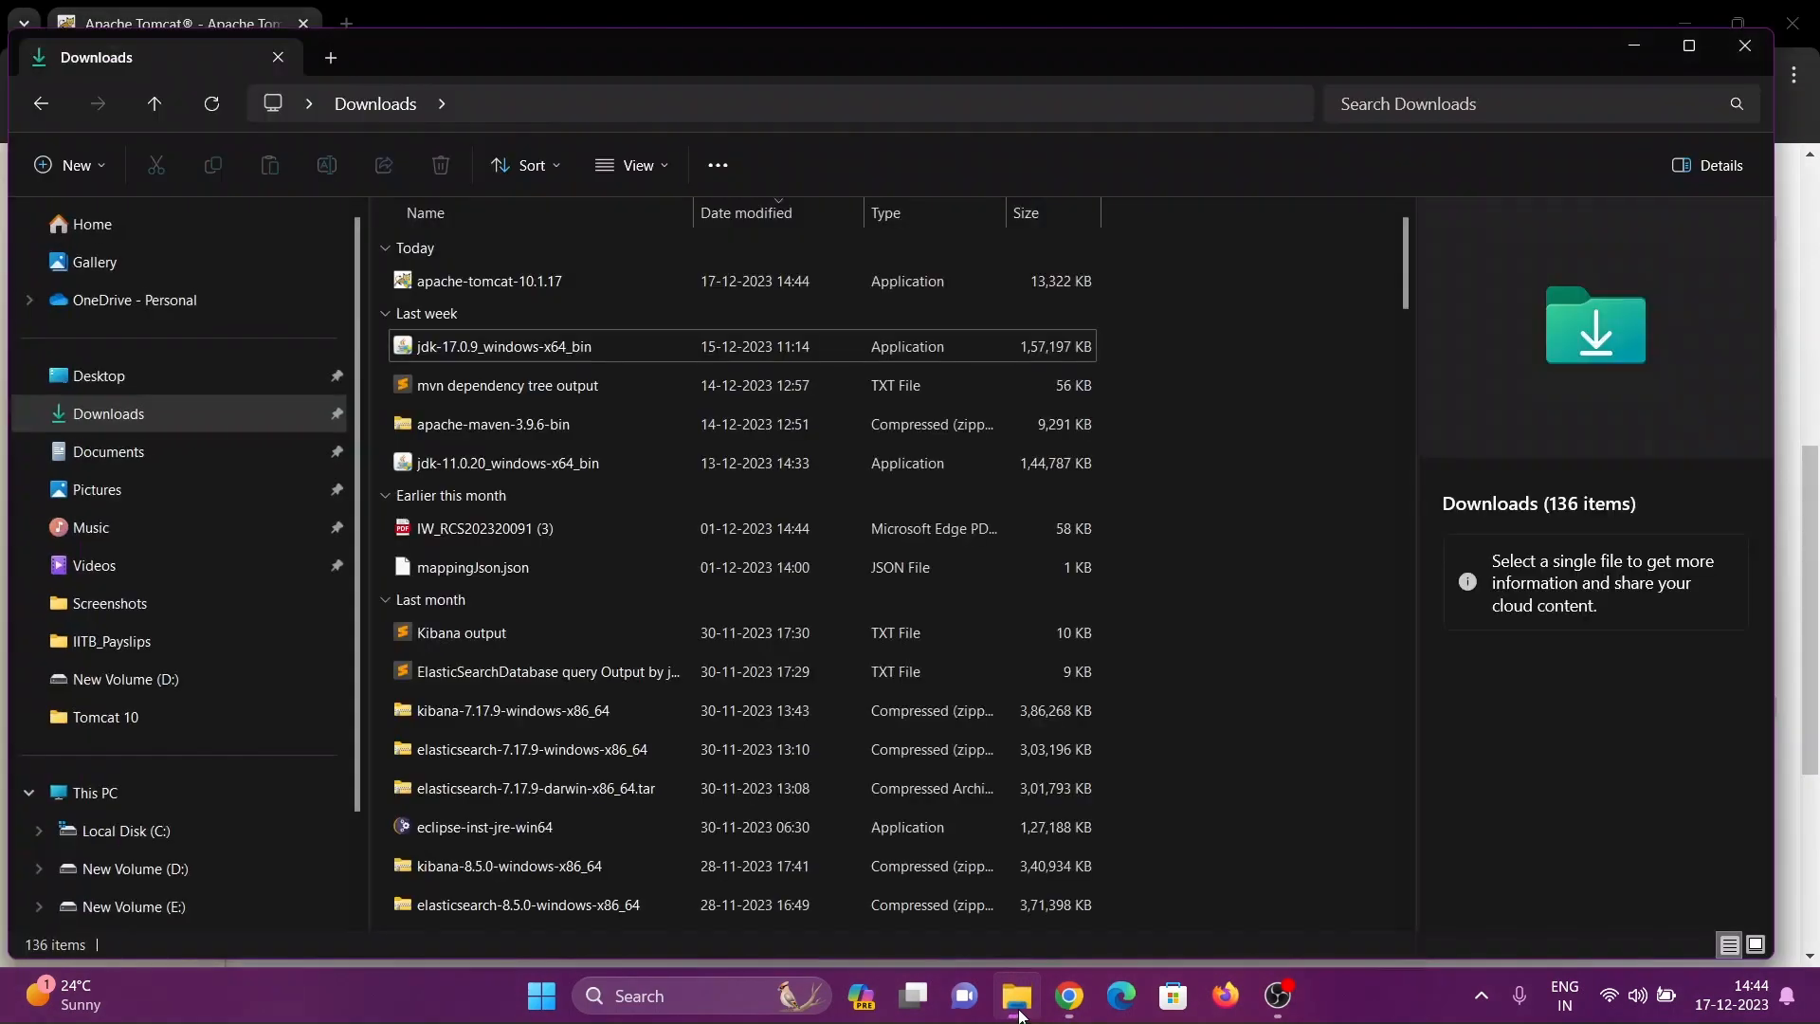
pyautogui.doubleClick(514, 281)
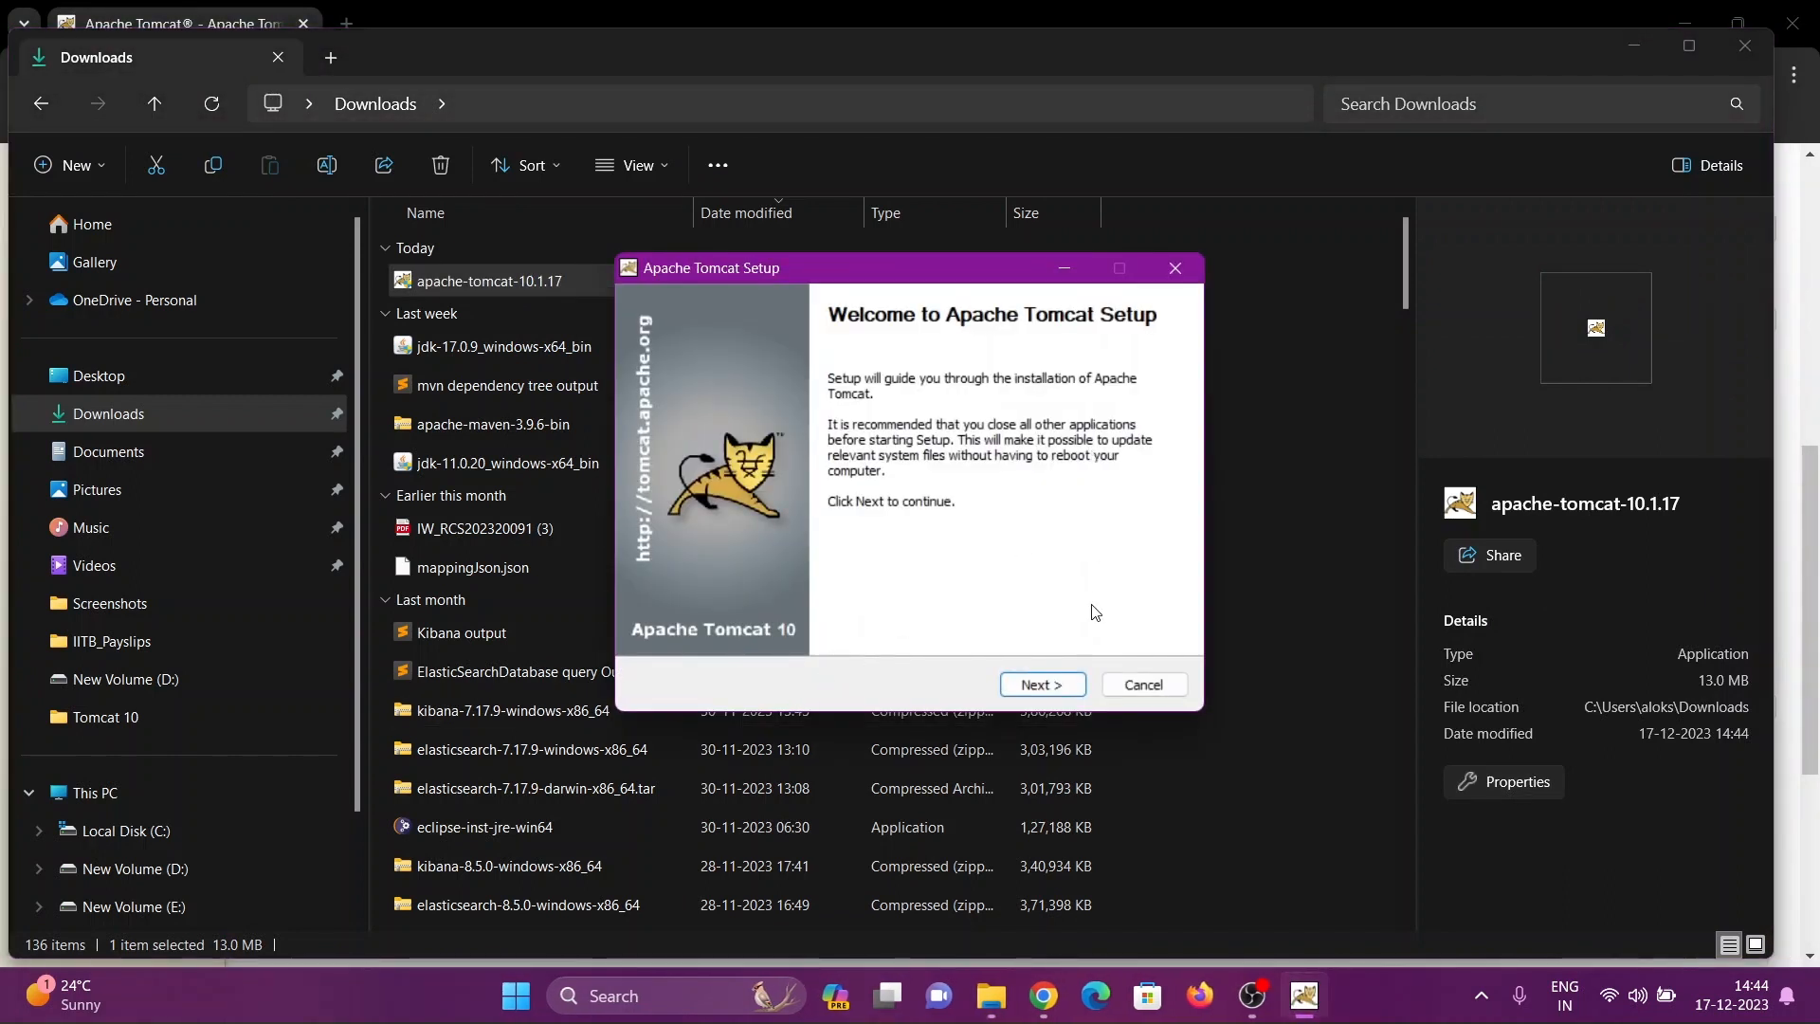
# Accept the Apache Tomcat license agreement and add the Host Manager component to the installation
pyautogui.click(1043, 685)
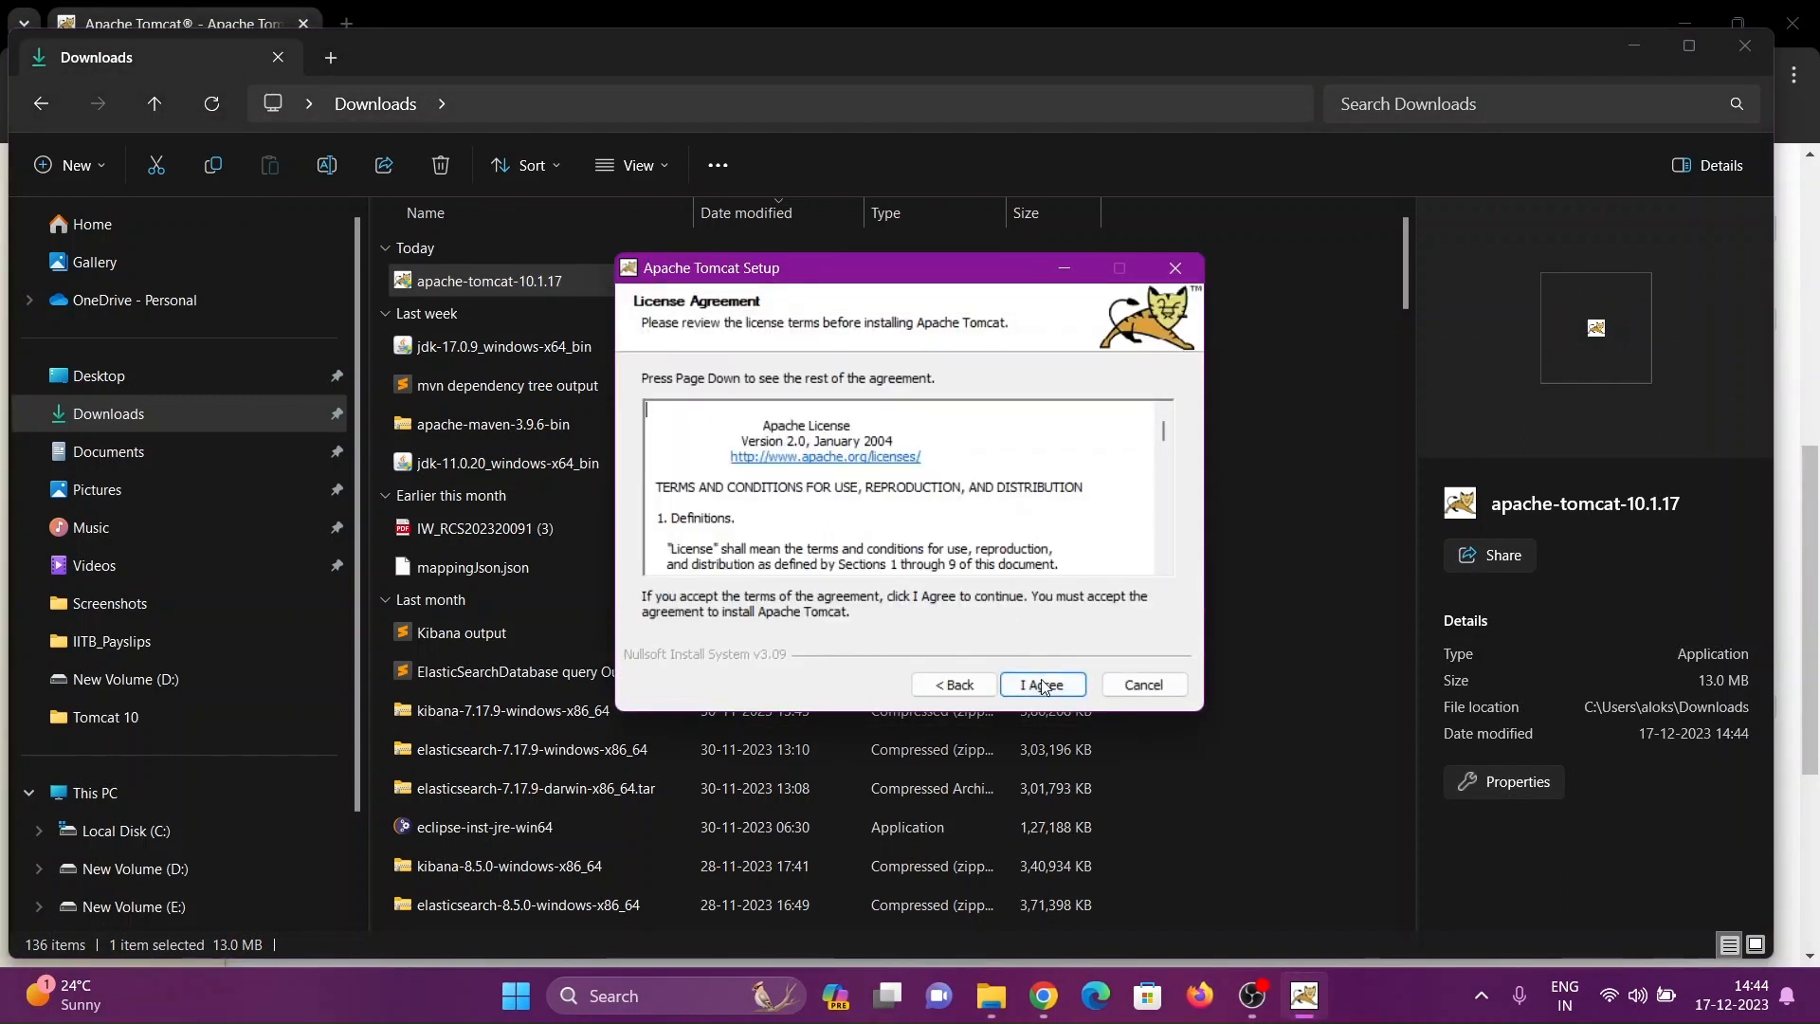
pyautogui.scroll(-10, 1050, 543)
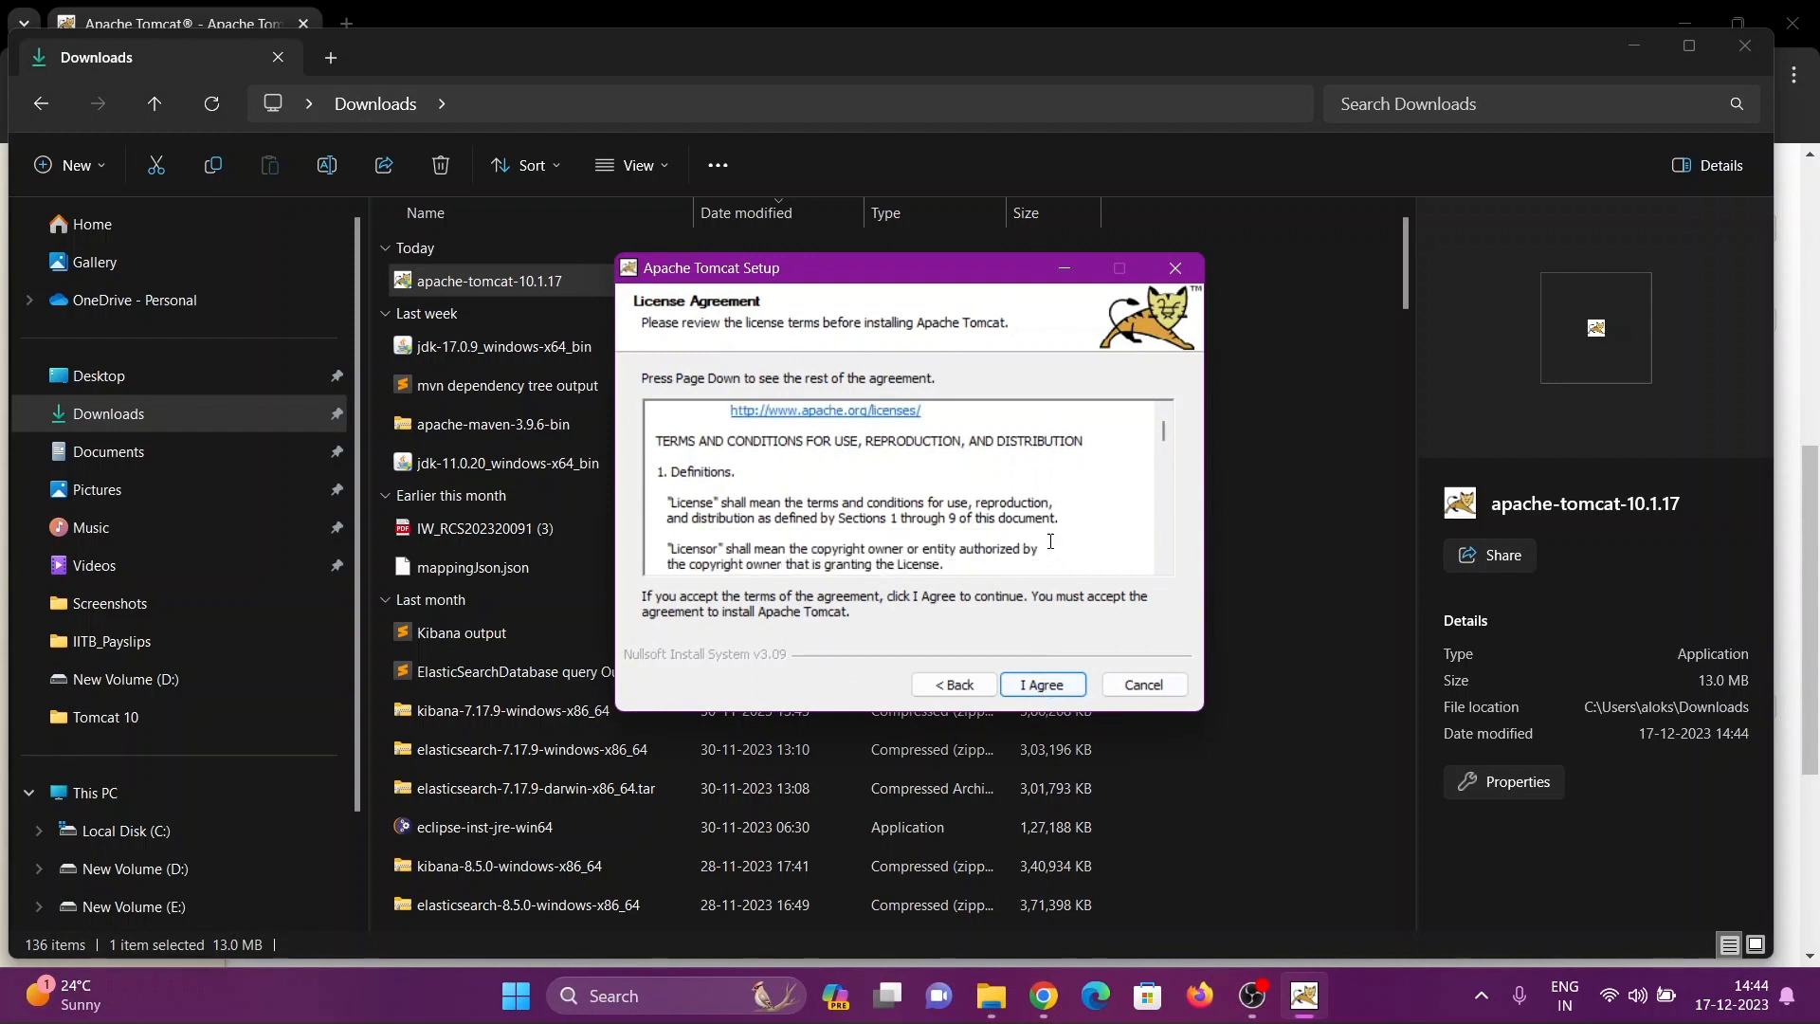
pyautogui.click(1043, 685)
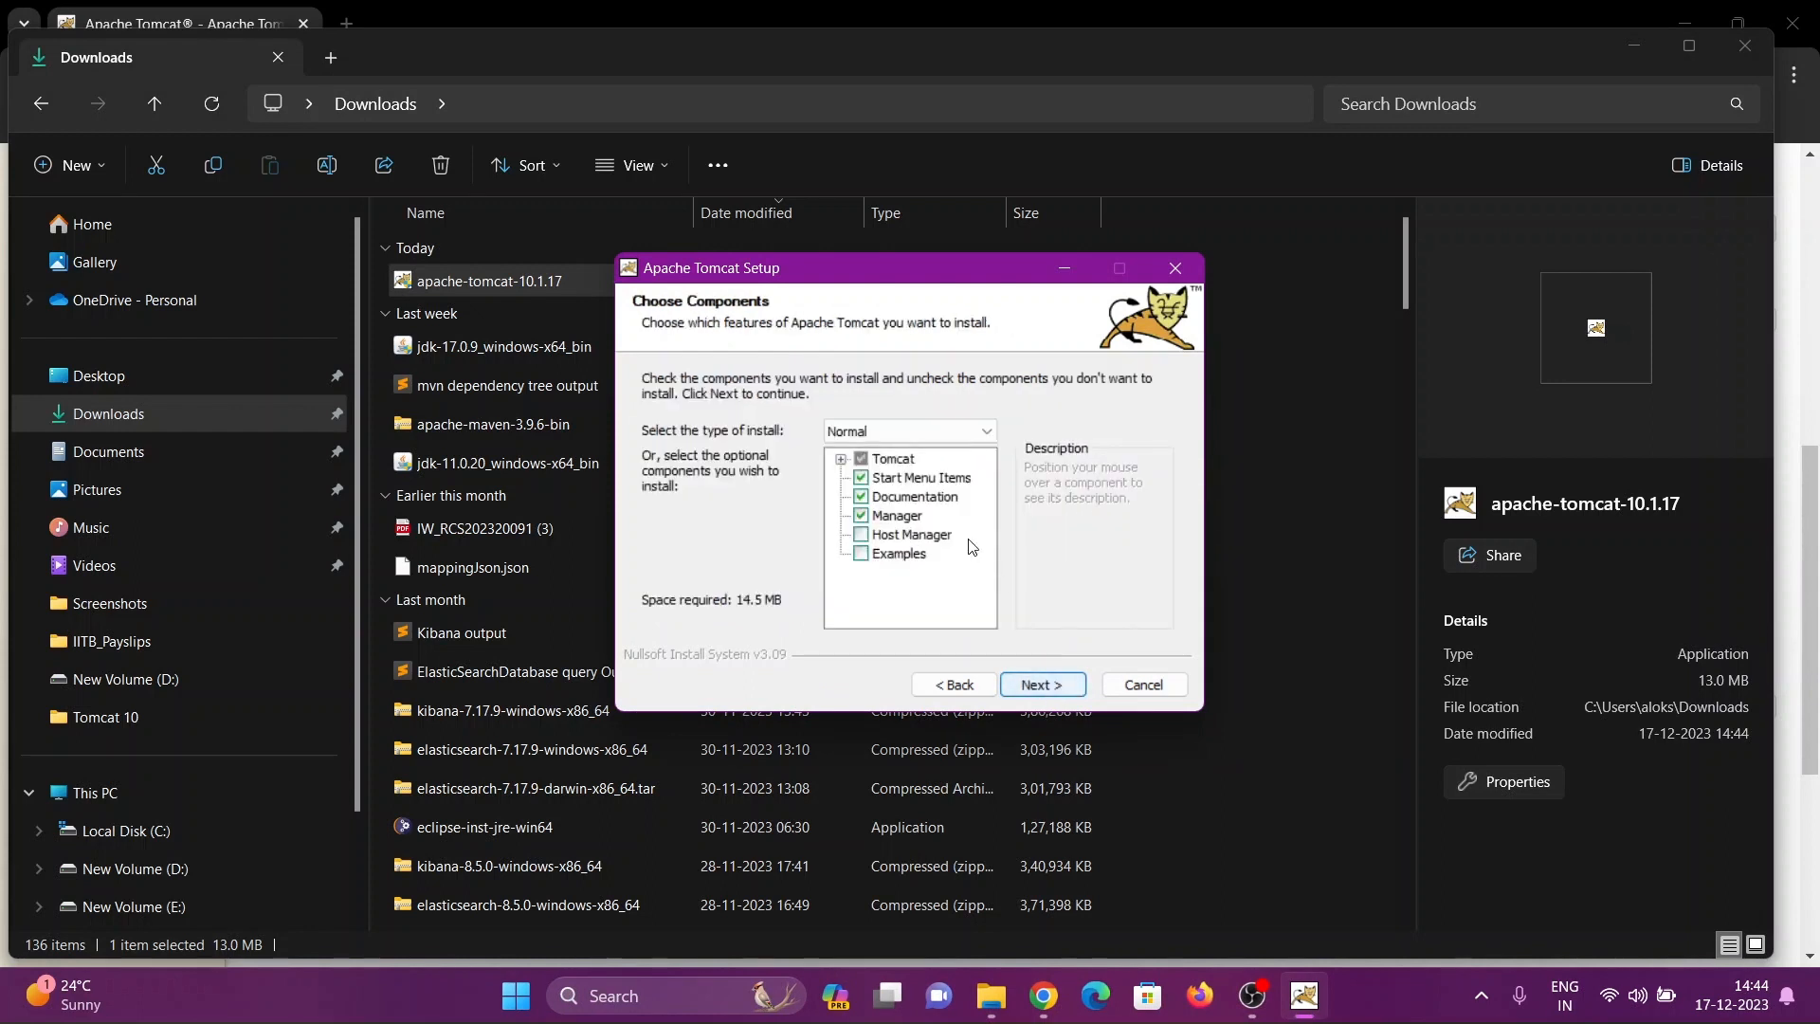
pyautogui.click(862, 536)
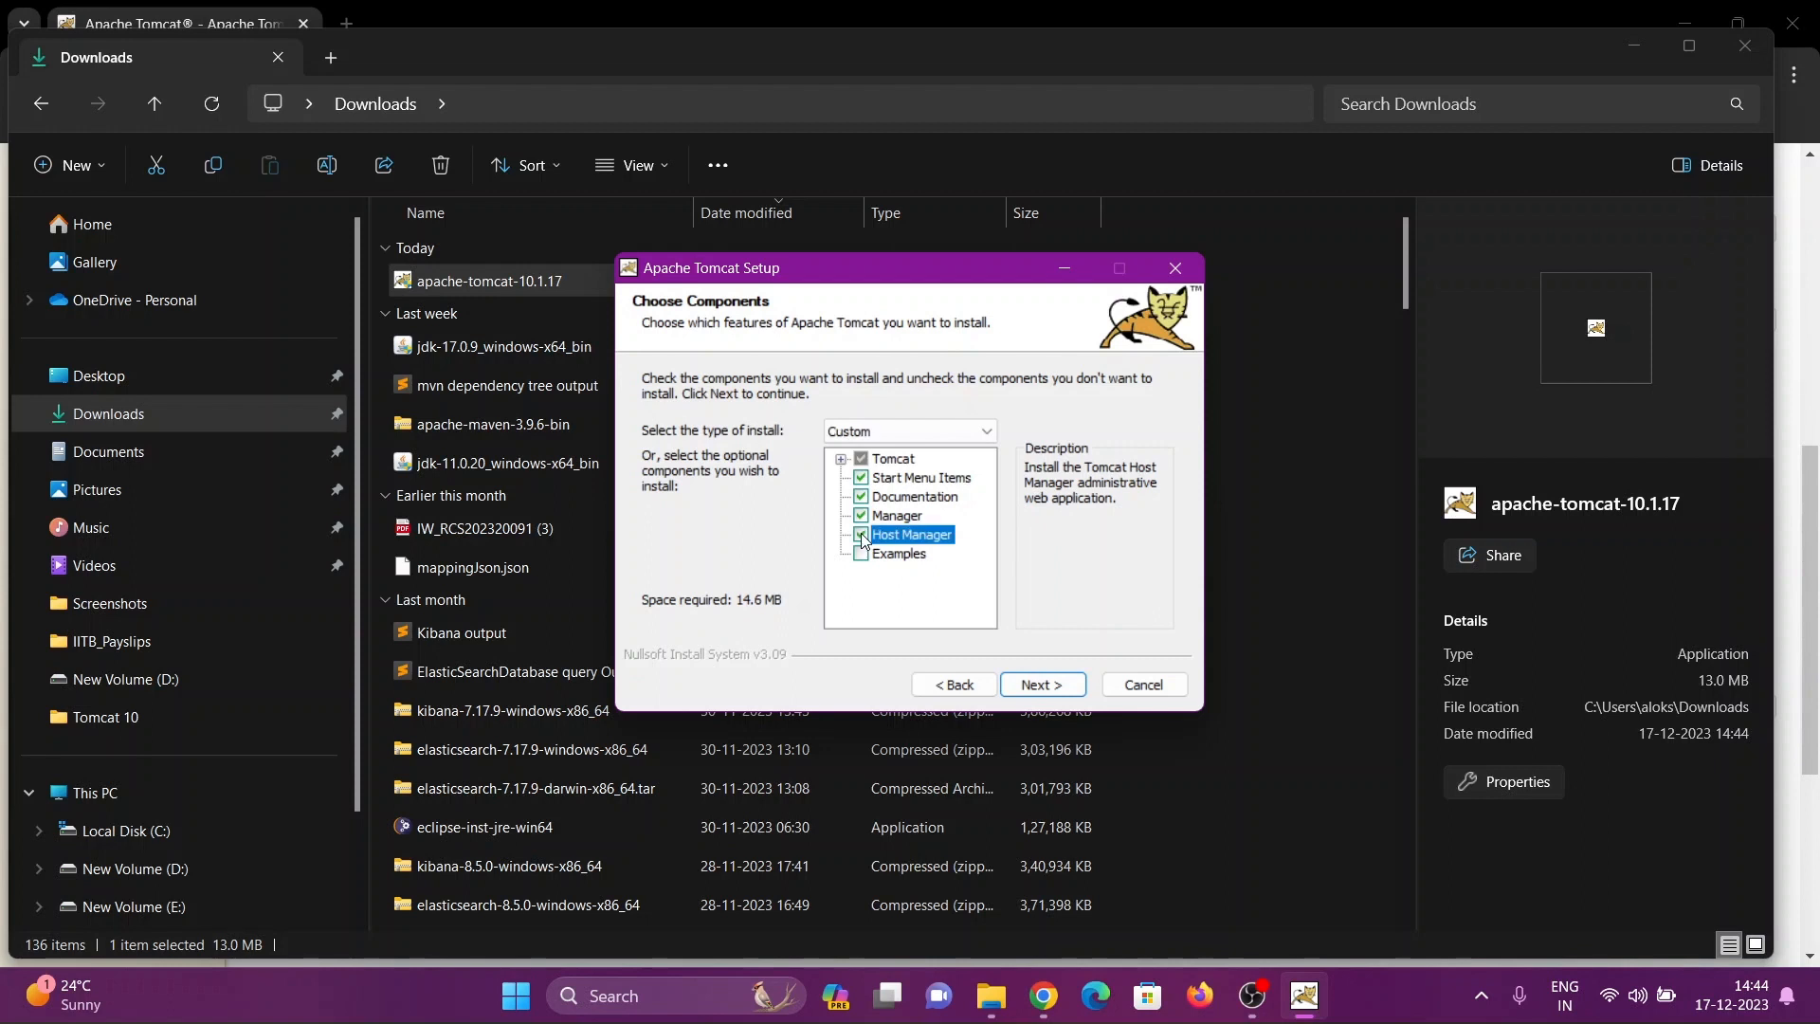
pyautogui.click(1043, 693)
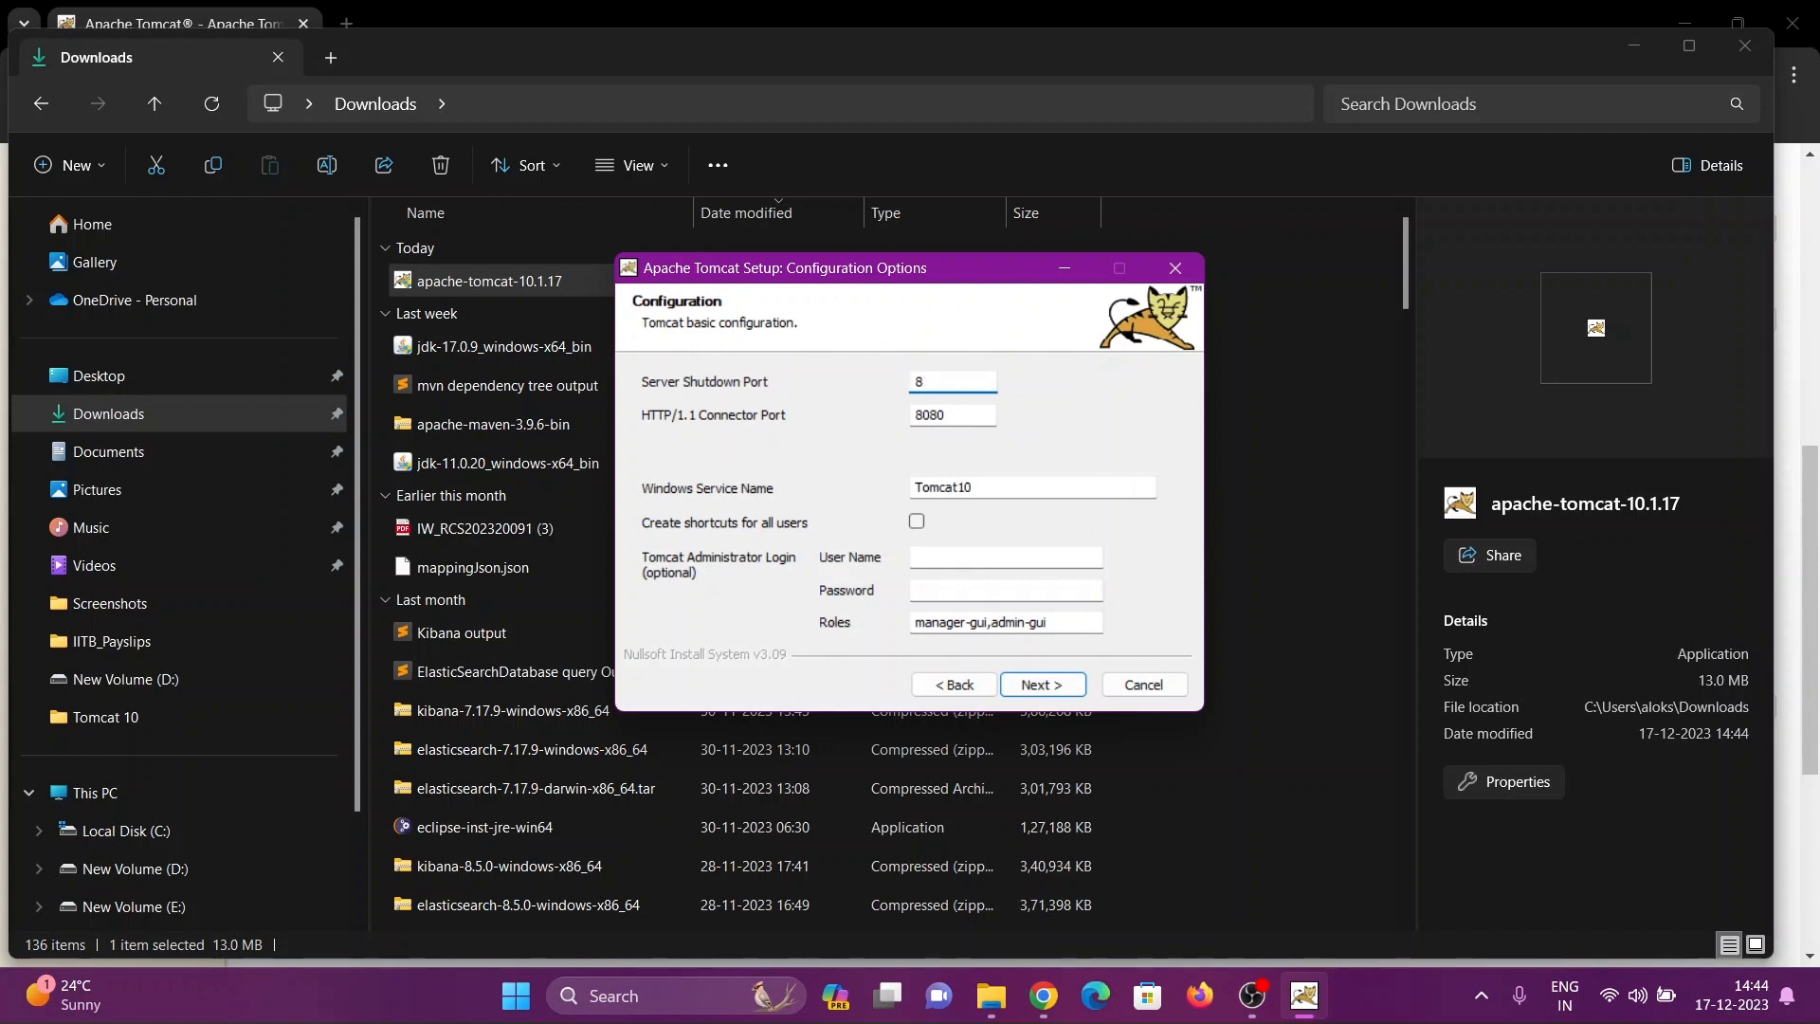
# Set the server shutdown port to 8020 and the HTTP/1.1 connector port to 8010
pyautogui.write('20')
pyautogui.click(981, 415)
pyautogui.press('BackSpace')
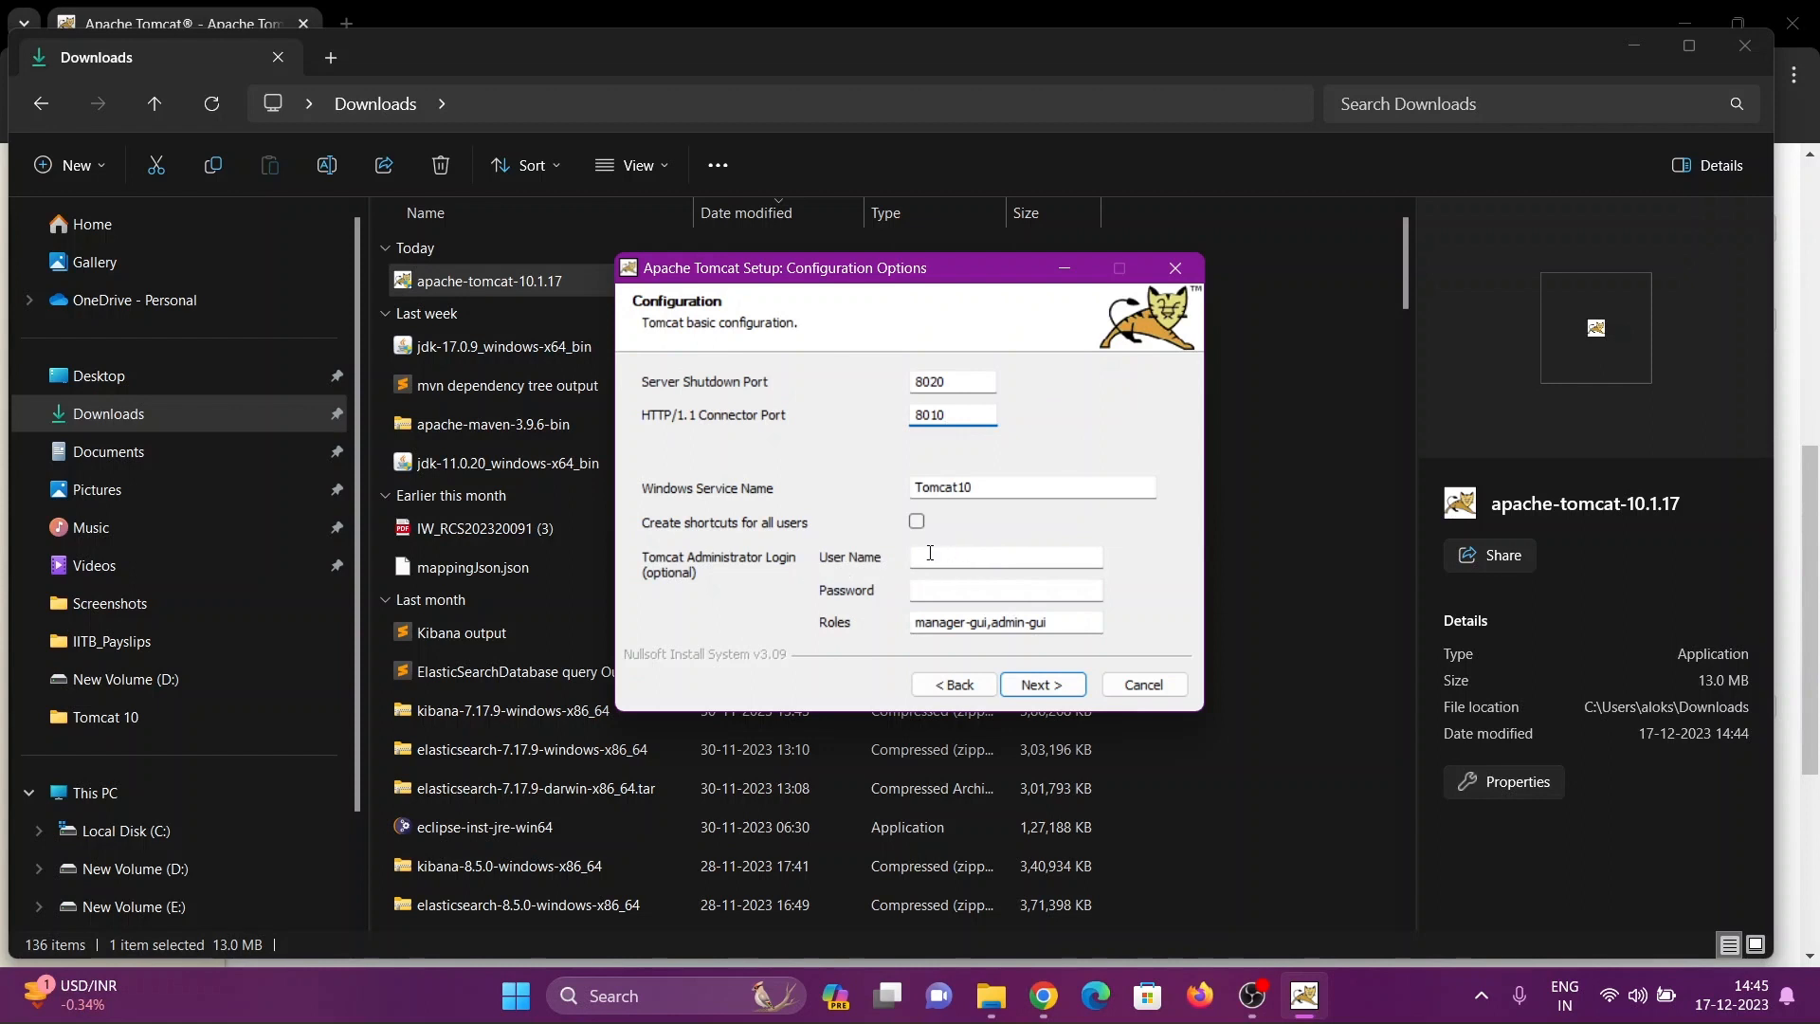
# Enter root as the Tomcat administrator user name, fill in the administrator password and accept the configuration
pyautogui.click(979, 549)
pyautogui.write('root')
pyautogui.click(983, 593)
pyautogui.write('••••')
pyautogui.click(1054, 686)
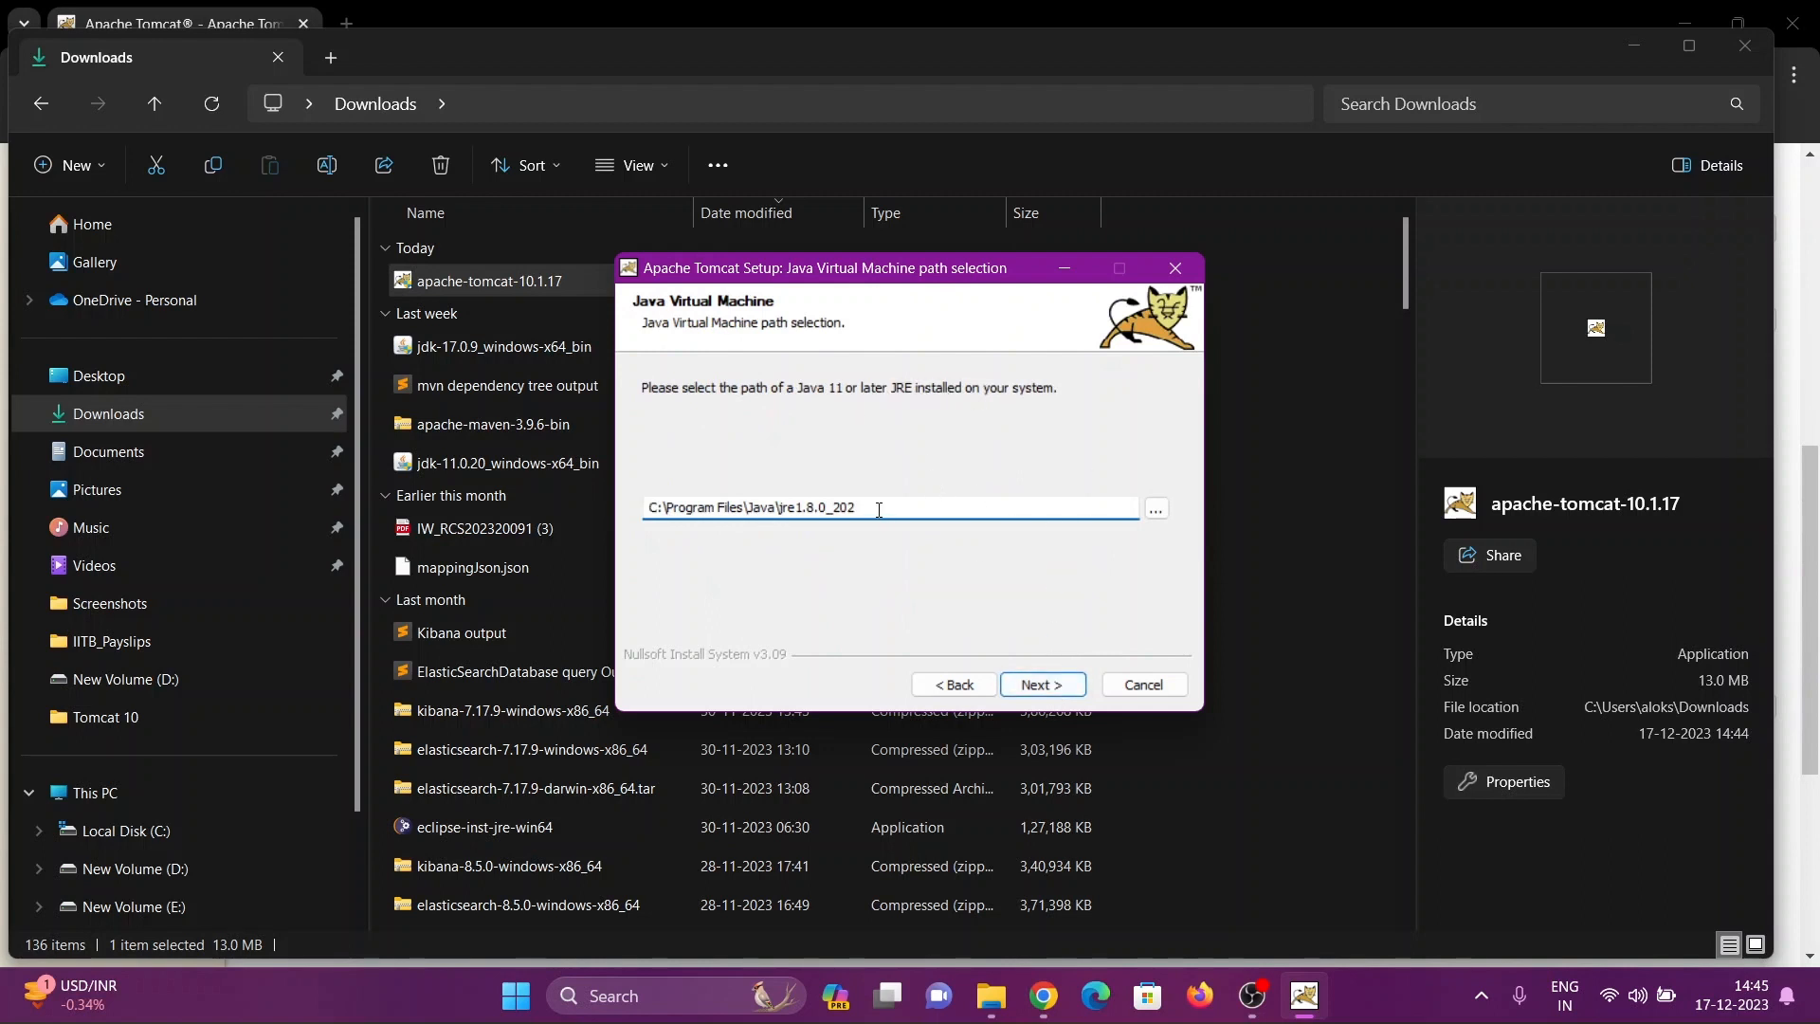
# Set the Java Virtual Machine path to C:\Program Files\Java\jdk-17 and continue the setup
pyautogui.click(1157, 509)
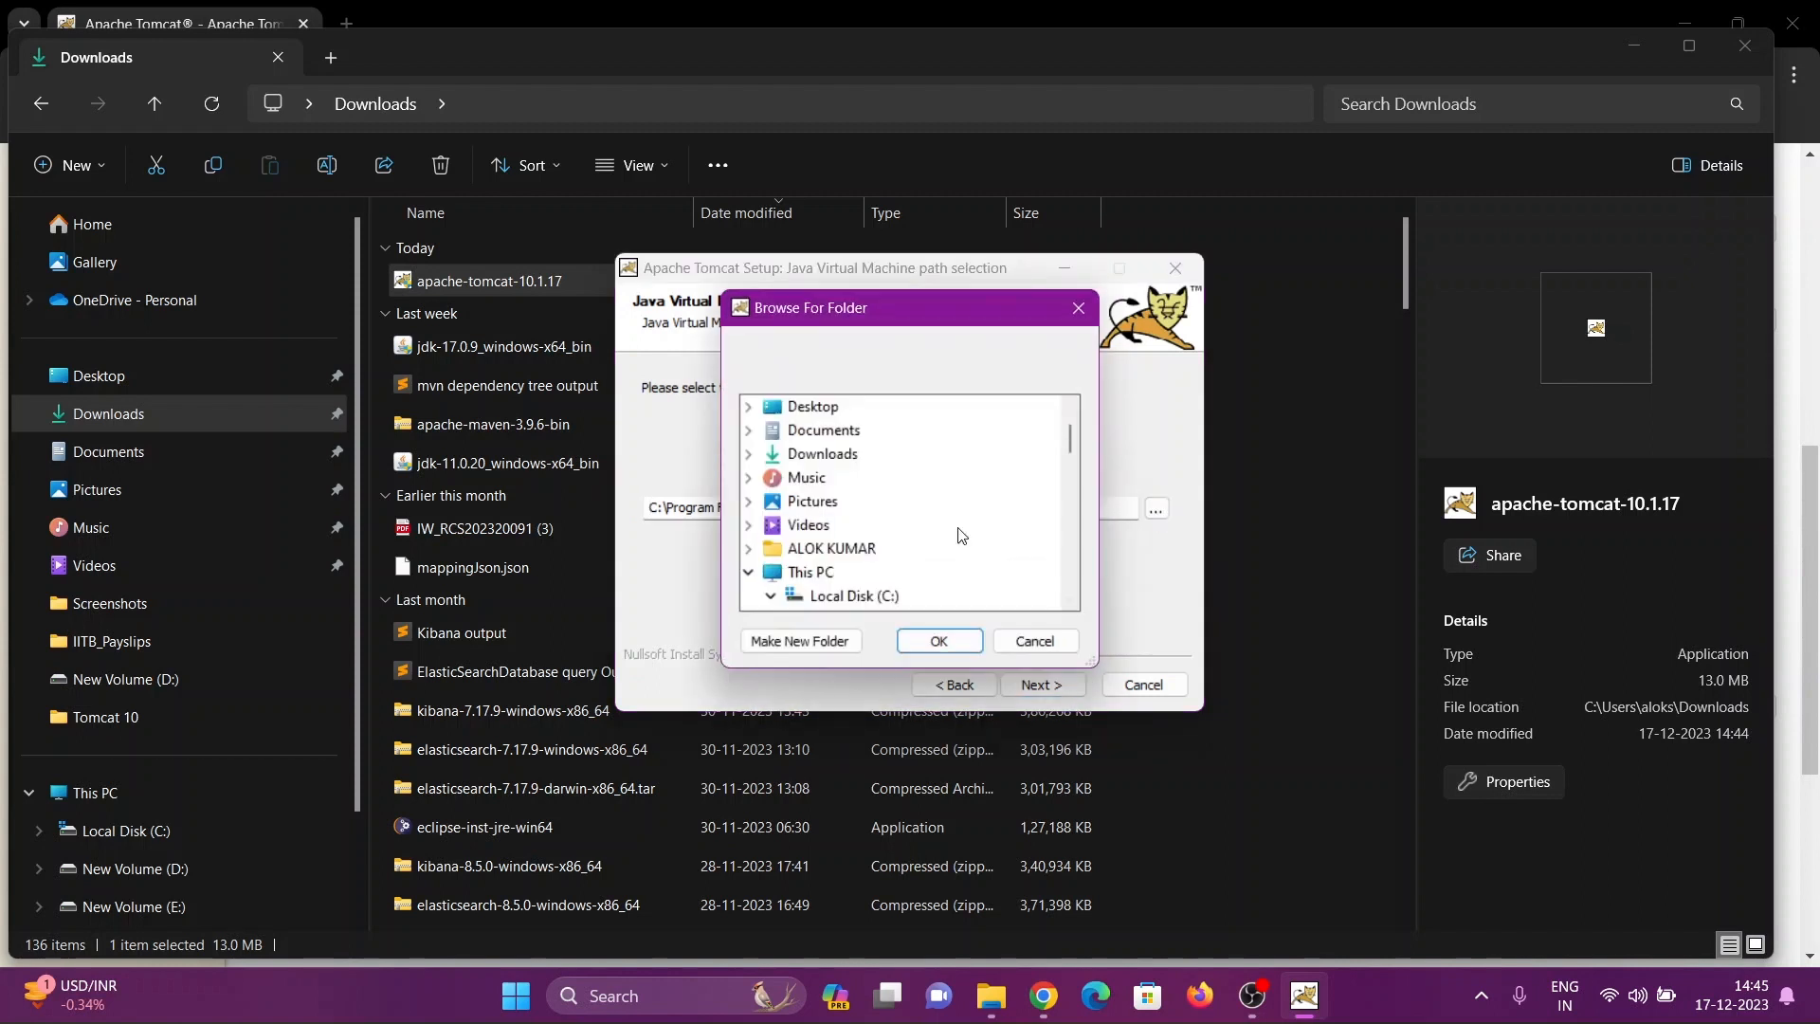
pyautogui.scroll(-1, 846, 588)
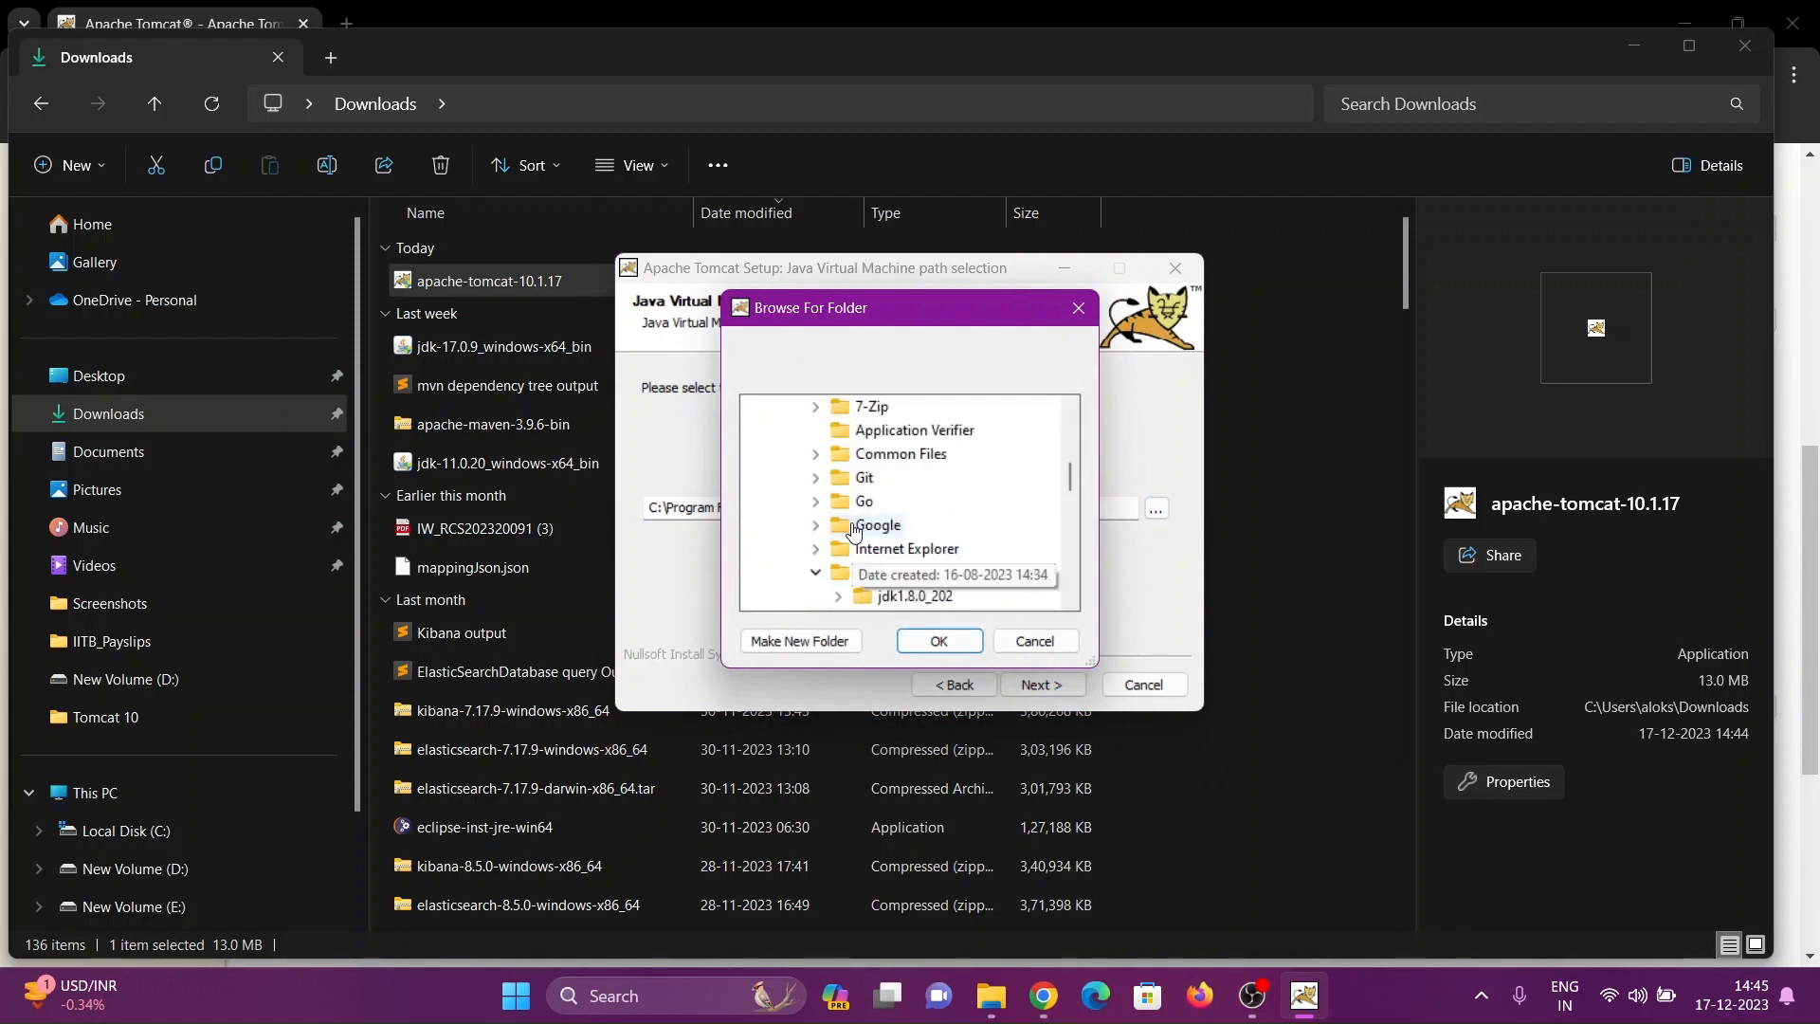
pyautogui.scroll(-1, 891, 555)
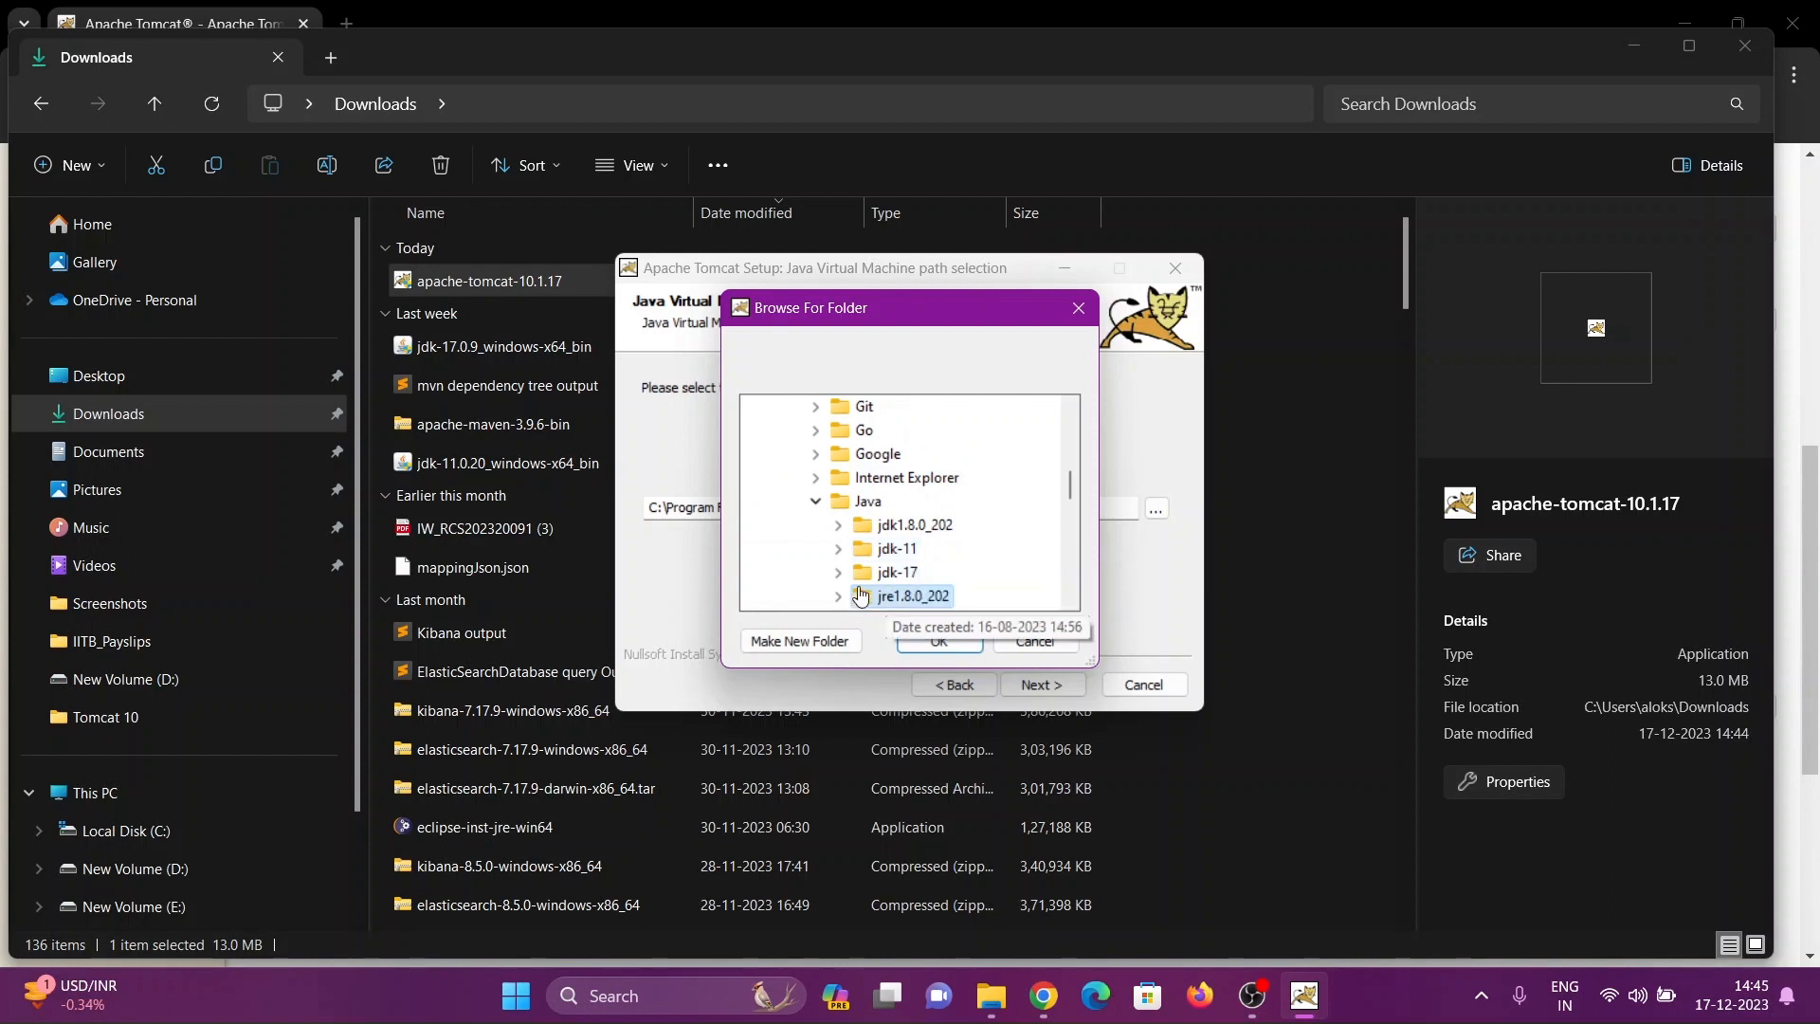
pyautogui.click(895, 573)
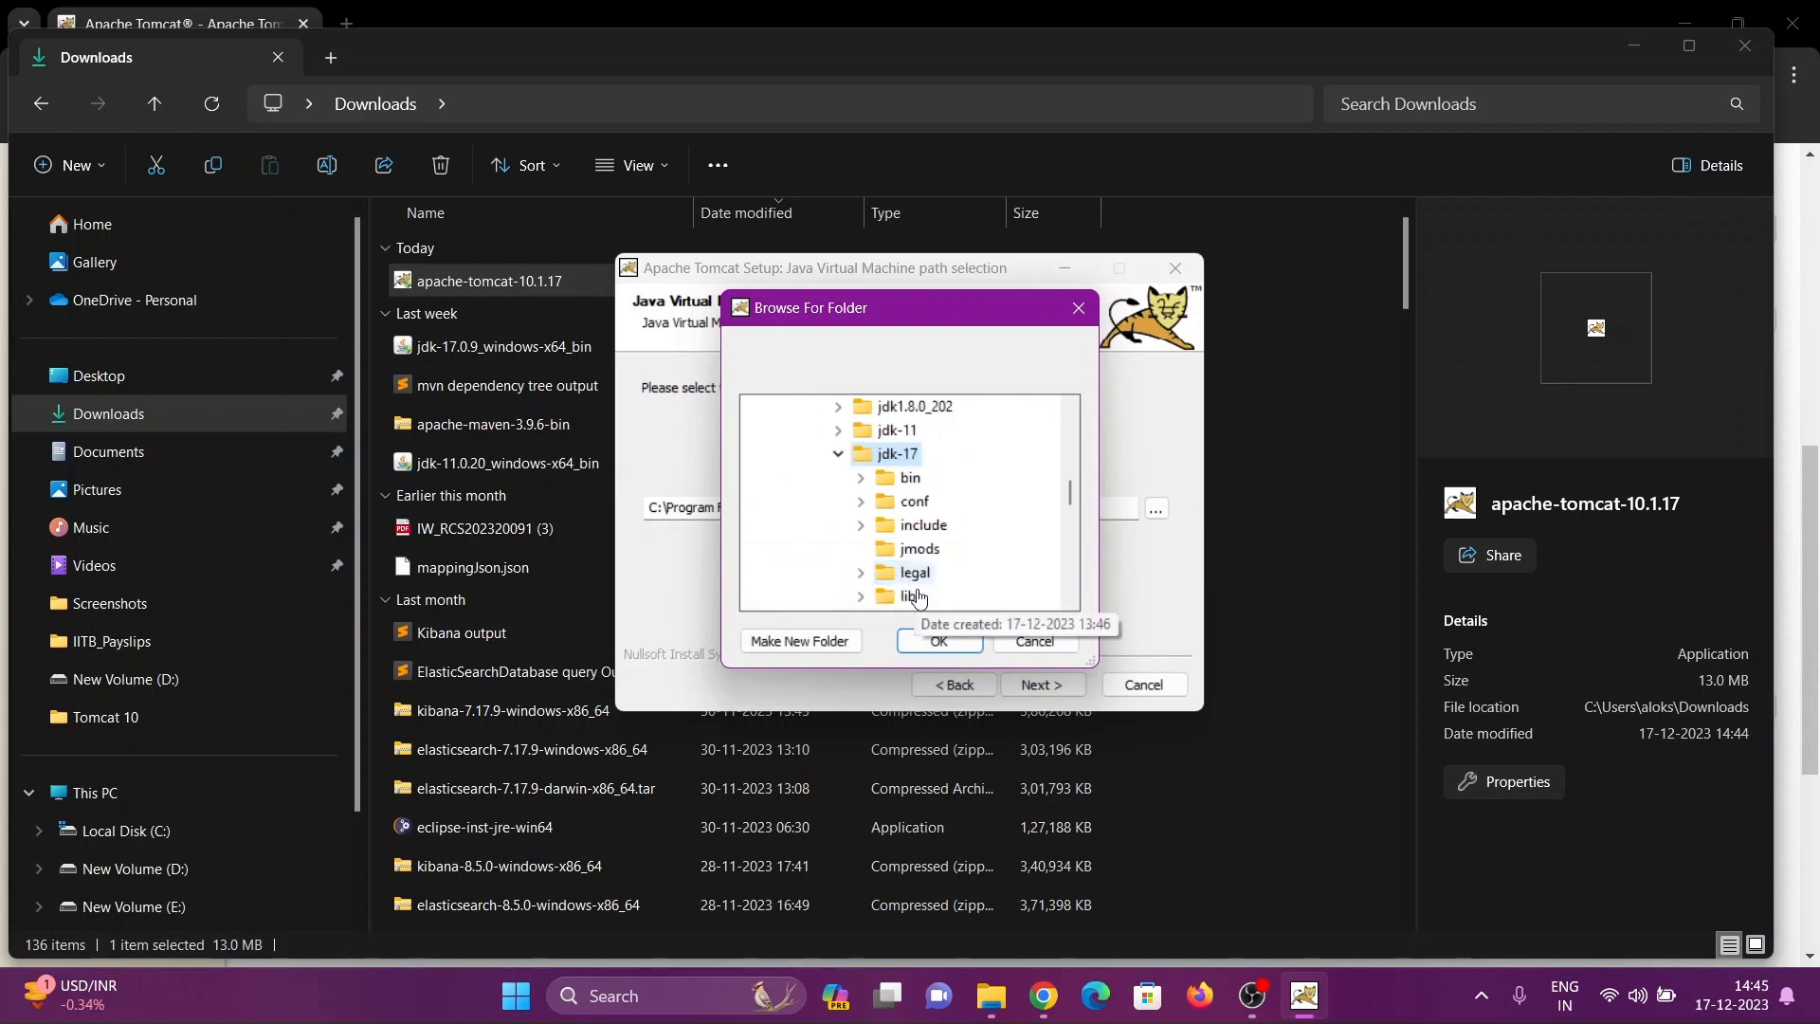
pyautogui.click(938, 645)
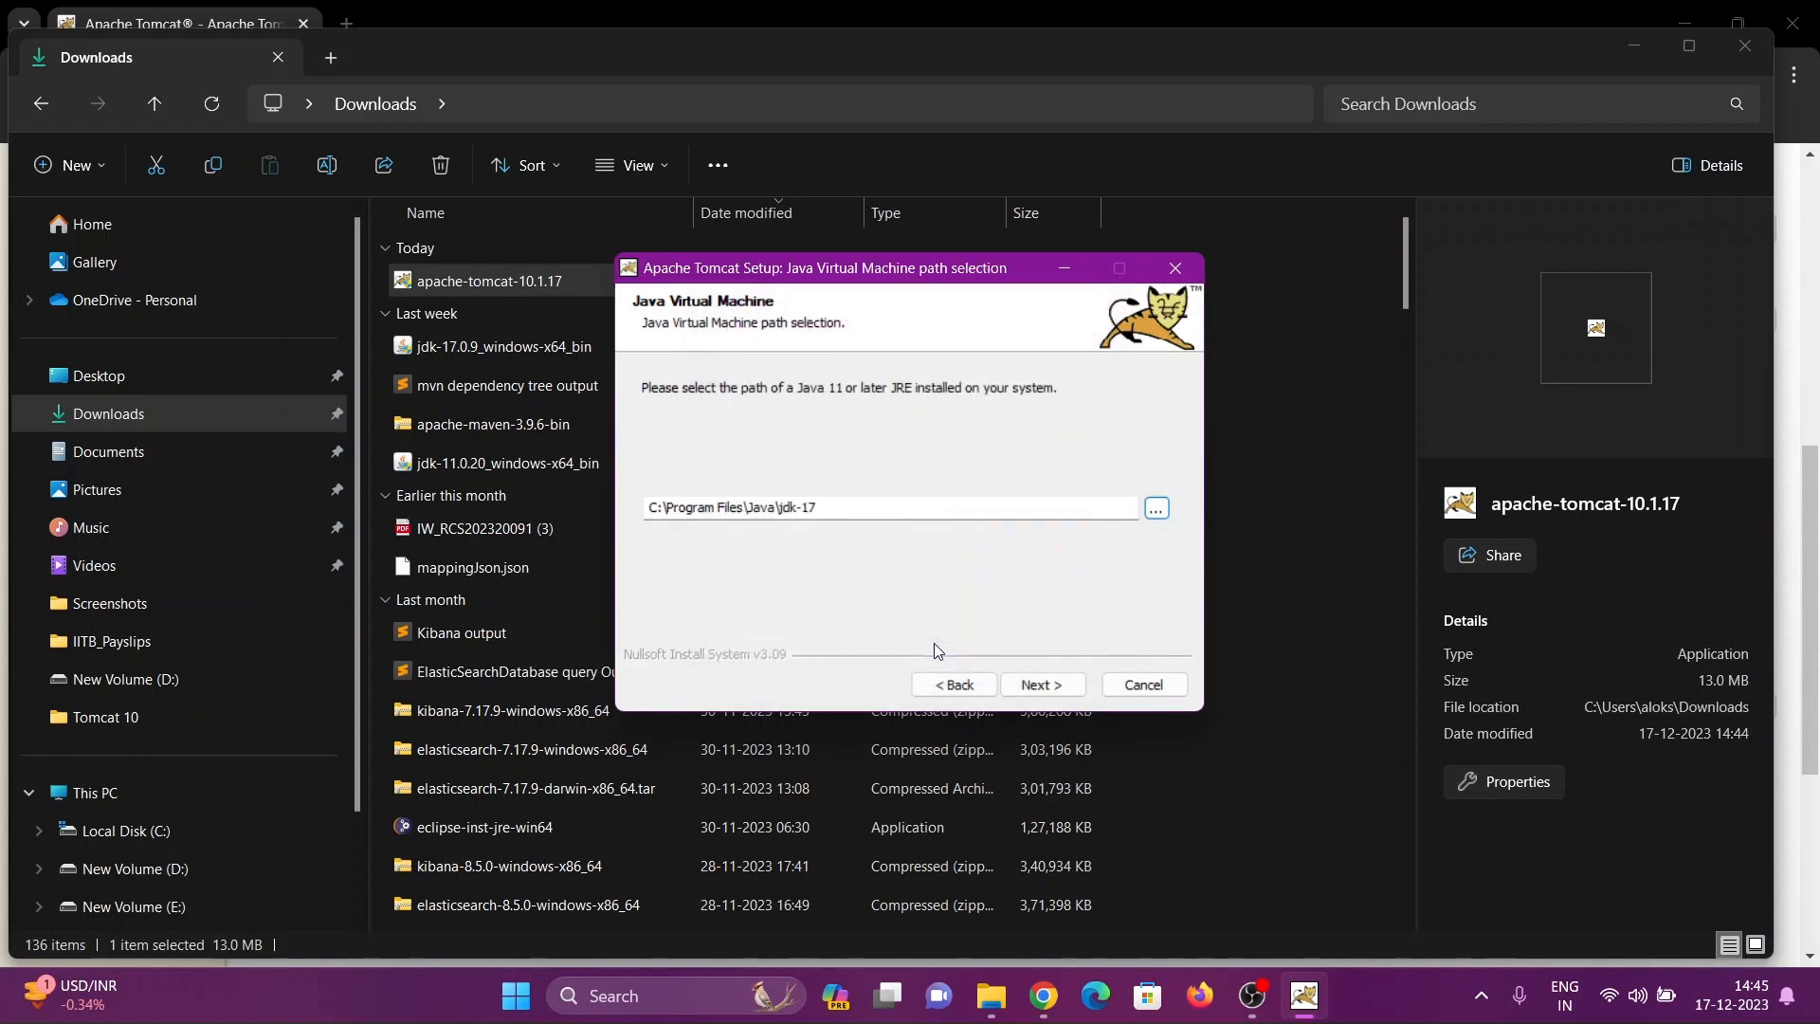
pyautogui.click(1040, 685)
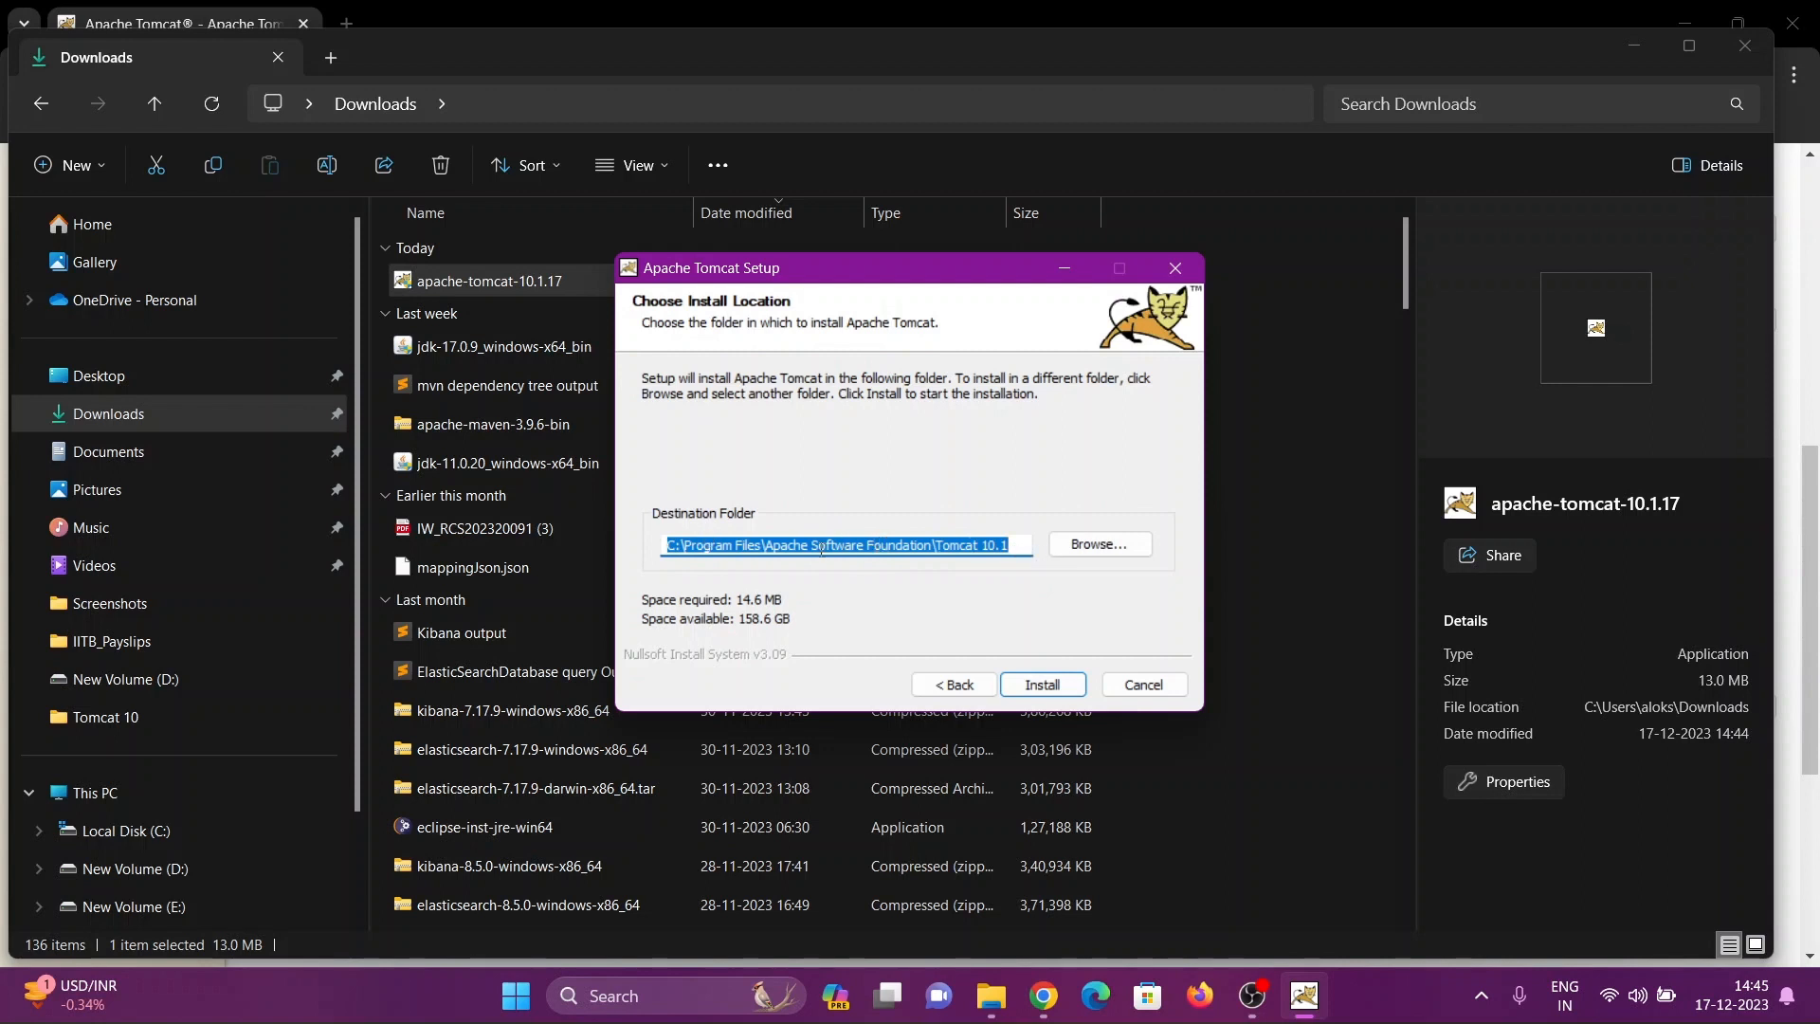
# Choose D:\Tomcat 10 as the destination folder and install Apache Tomcat there
pyautogui.click(1073, 544)
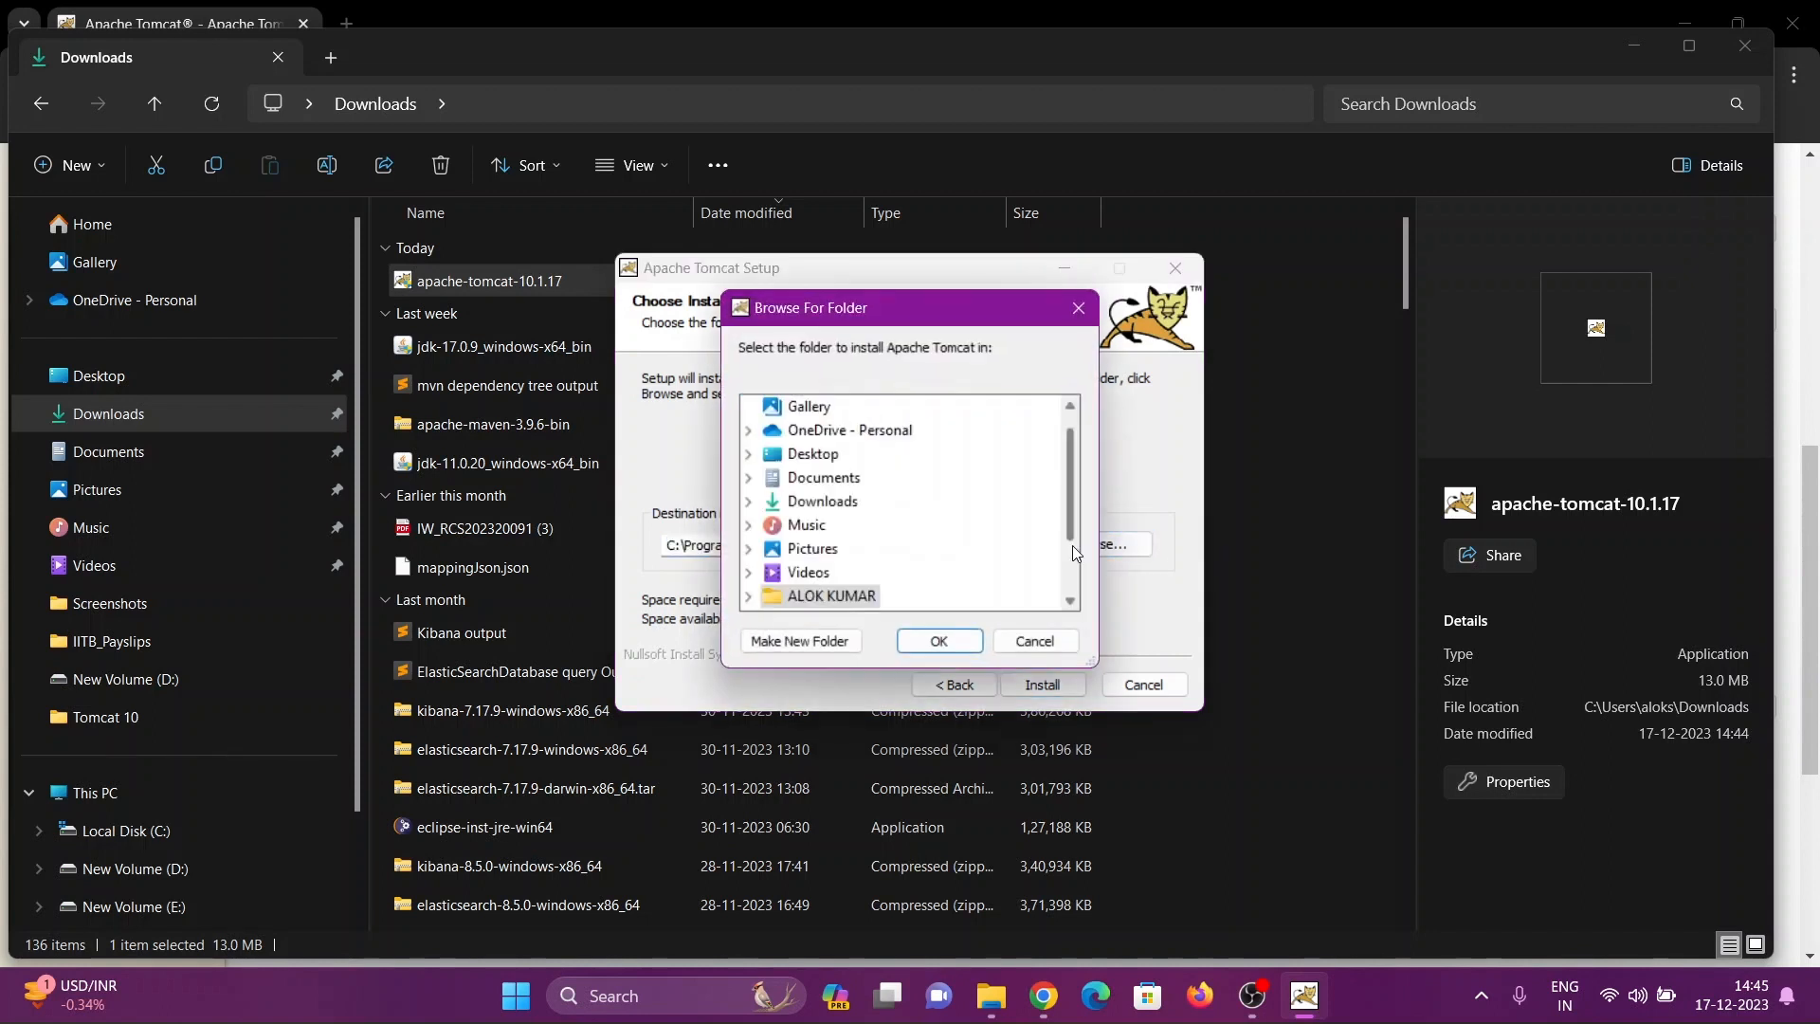
pyautogui.scroll(-2, 832, 588)
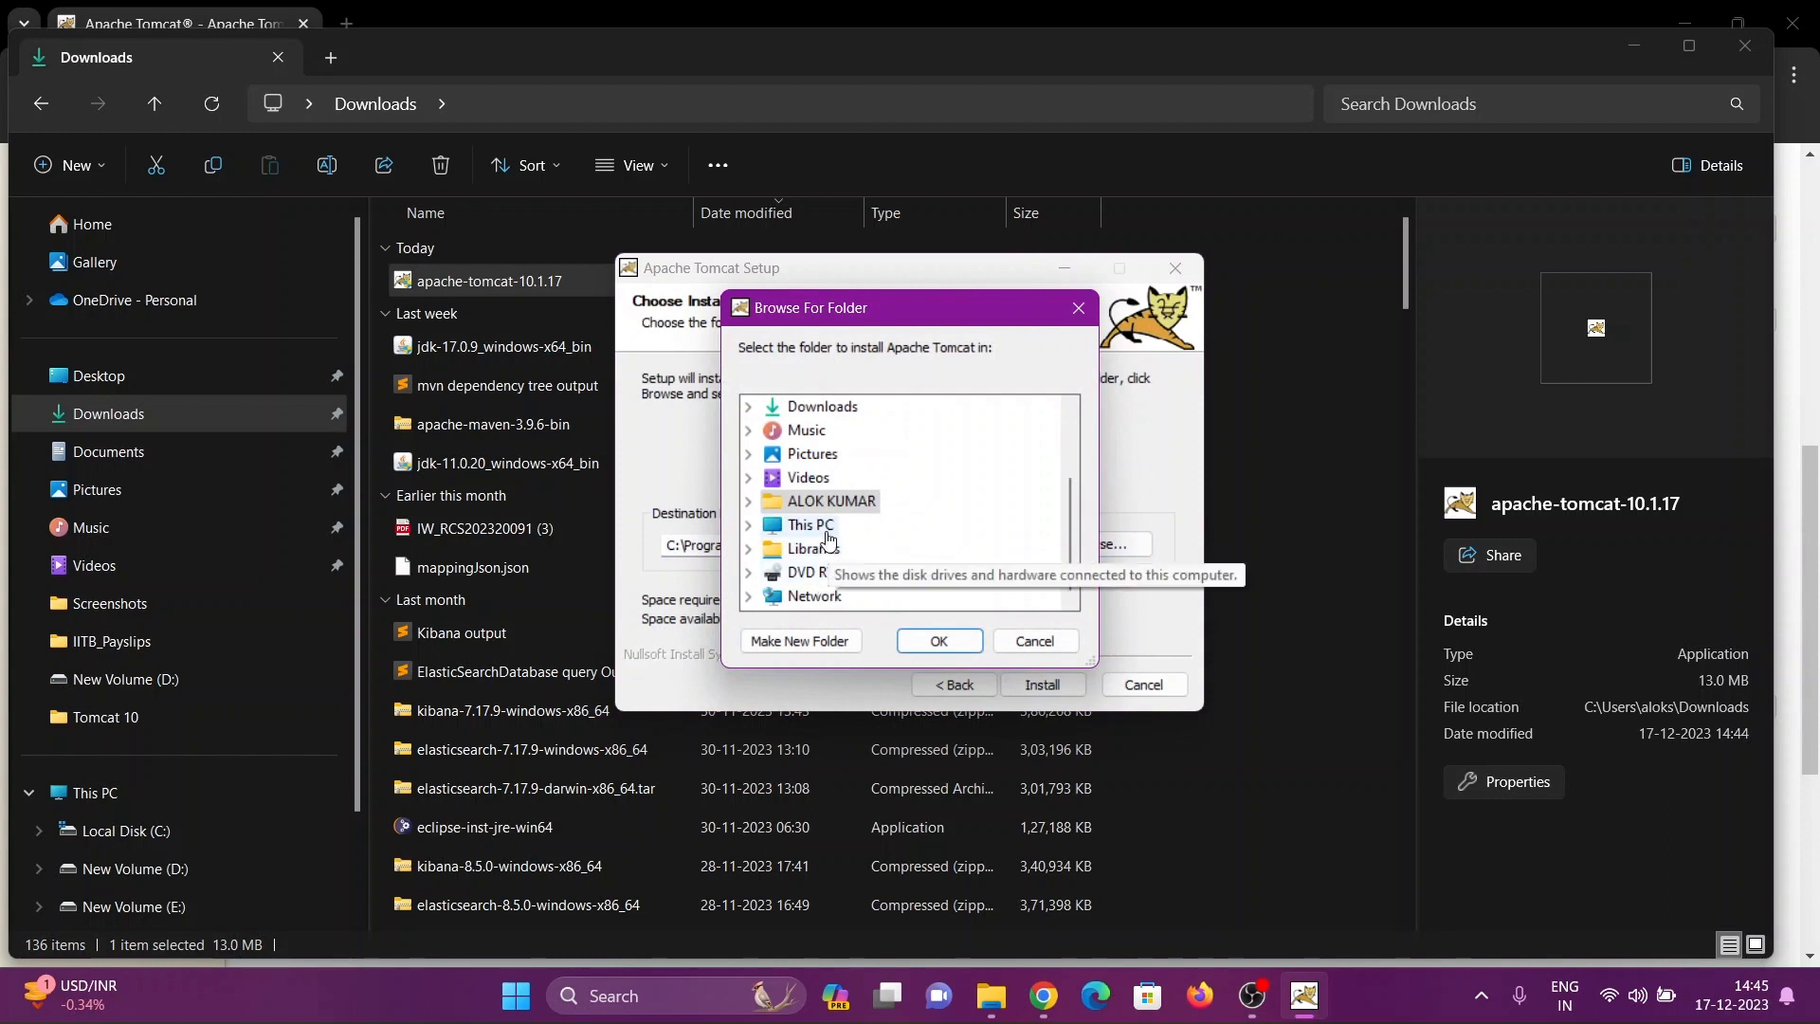
pyautogui.click(749, 527)
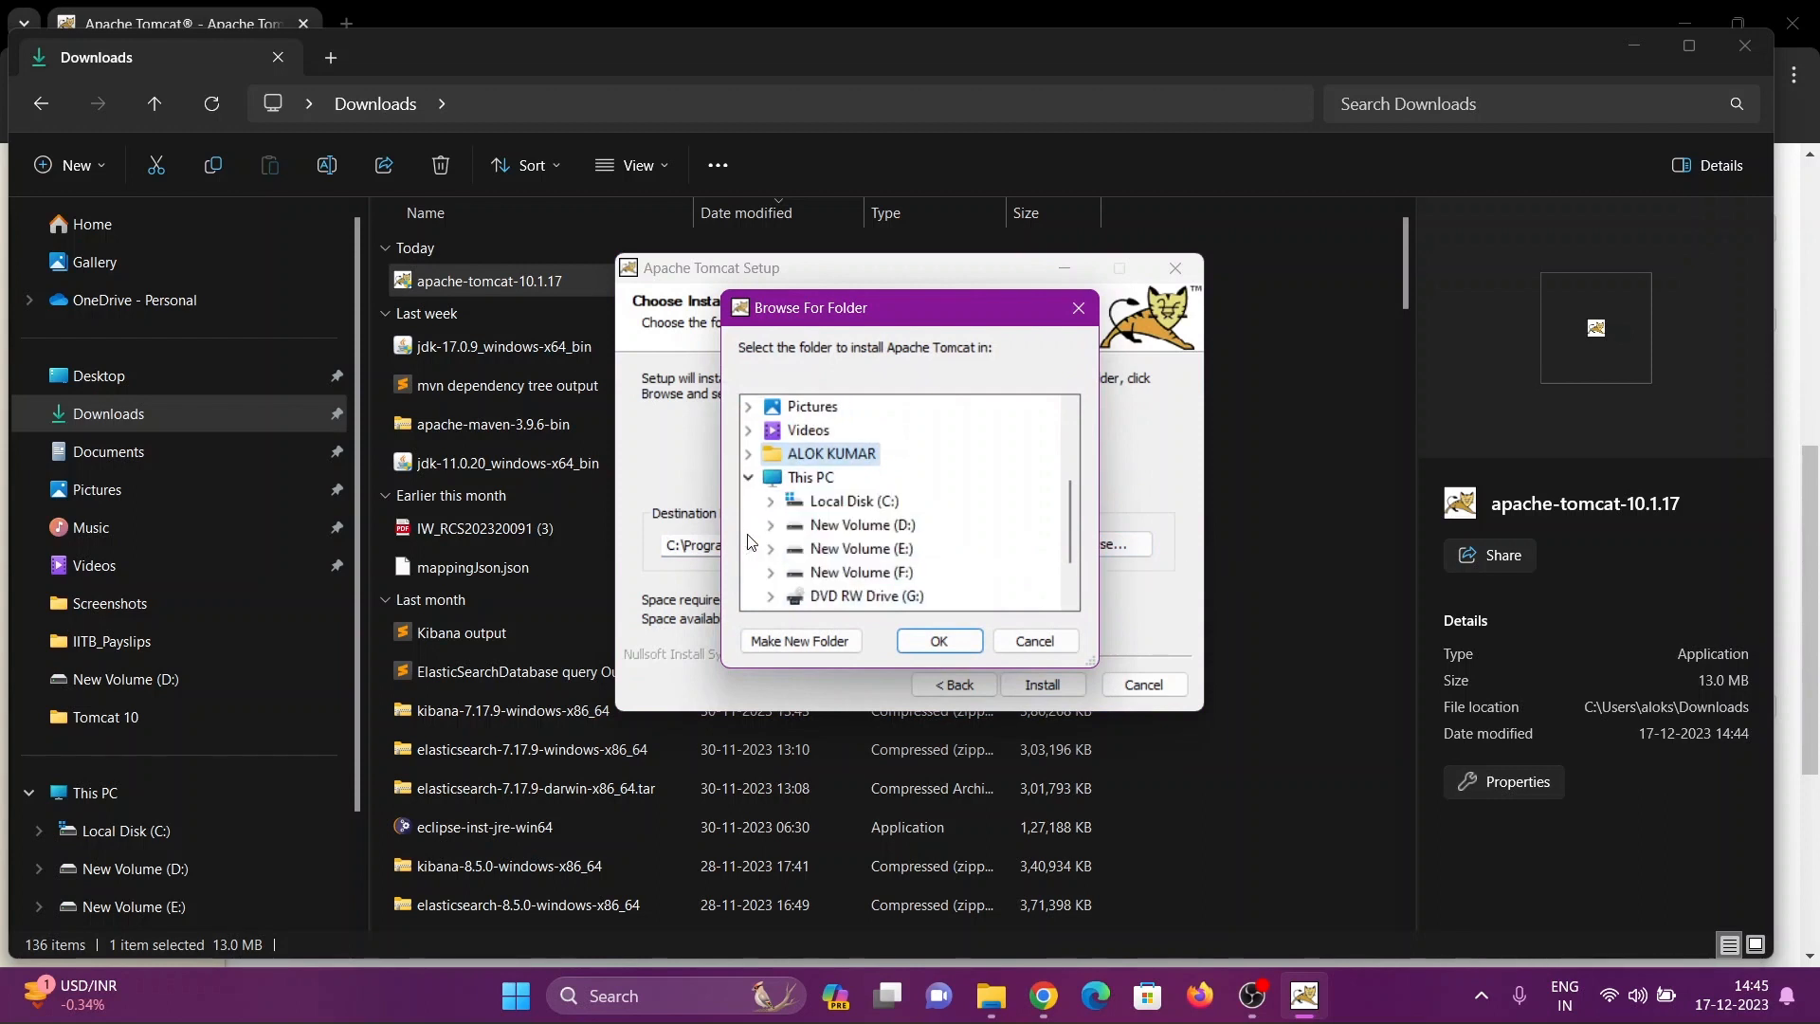
pyautogui.click(770, 526)
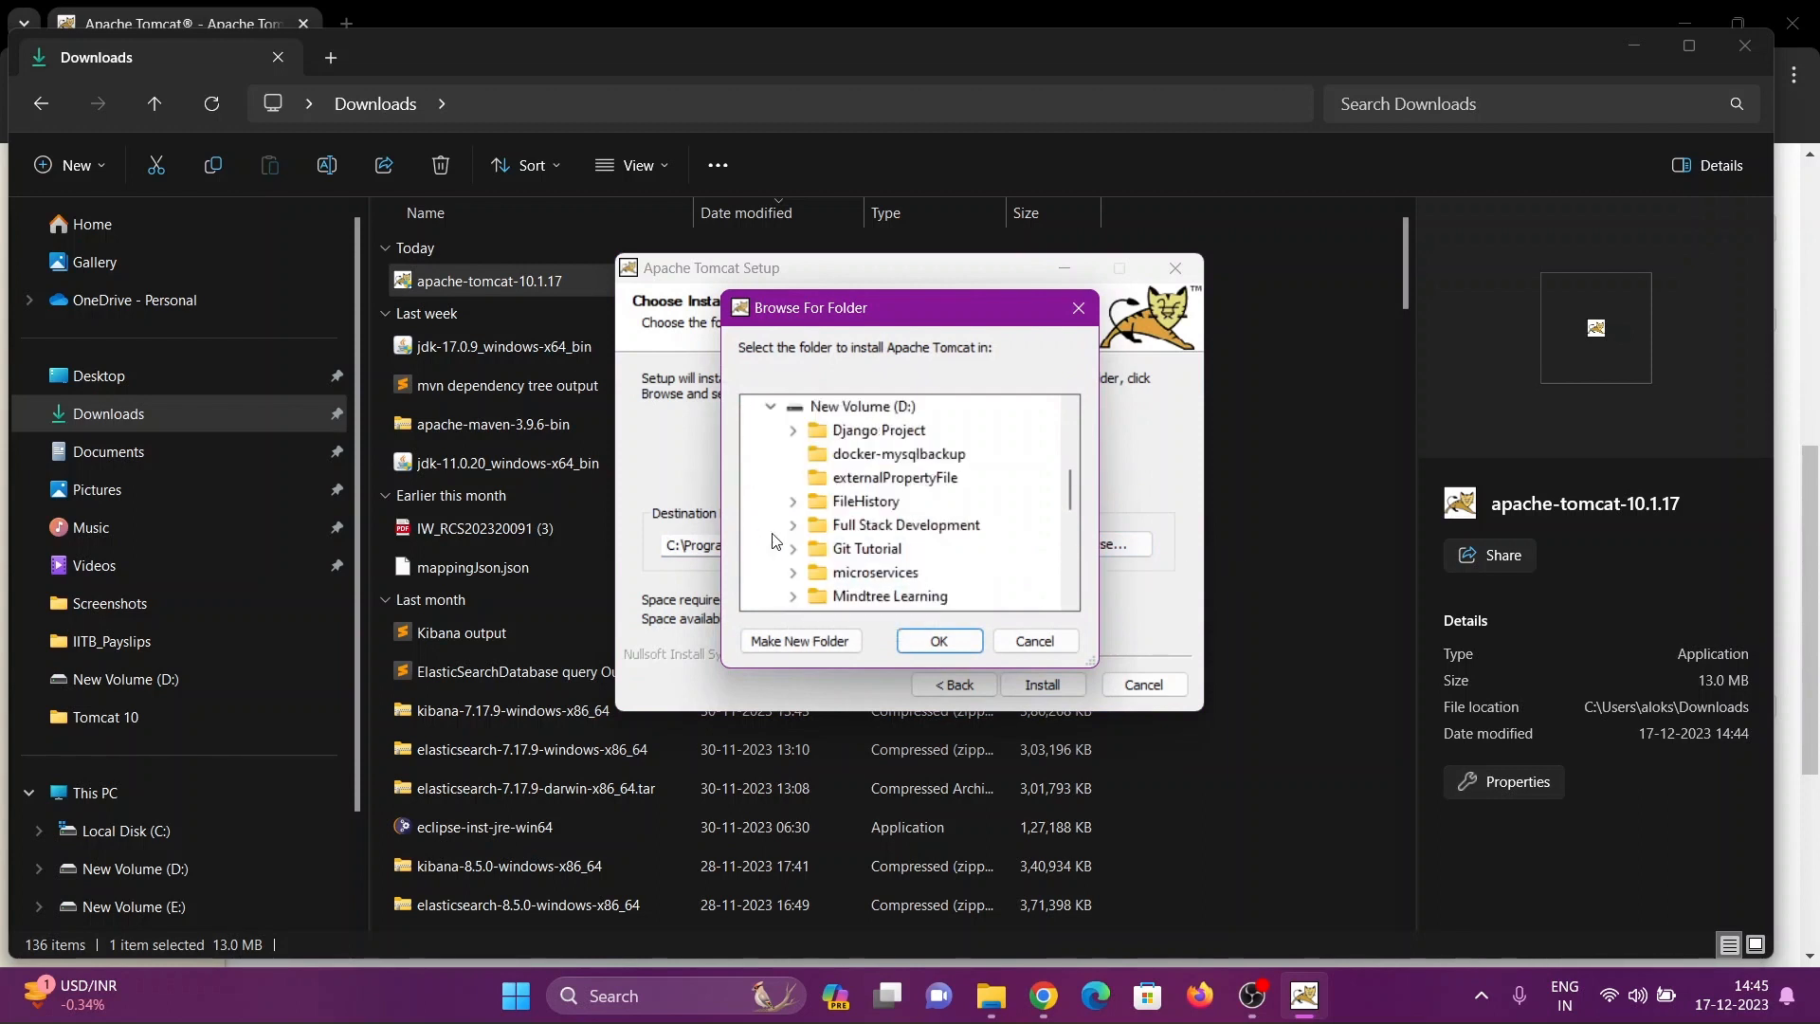
pyautogui.scroll(-5, 871, 578)
pyautogui.scroll(-1, 871, 592)
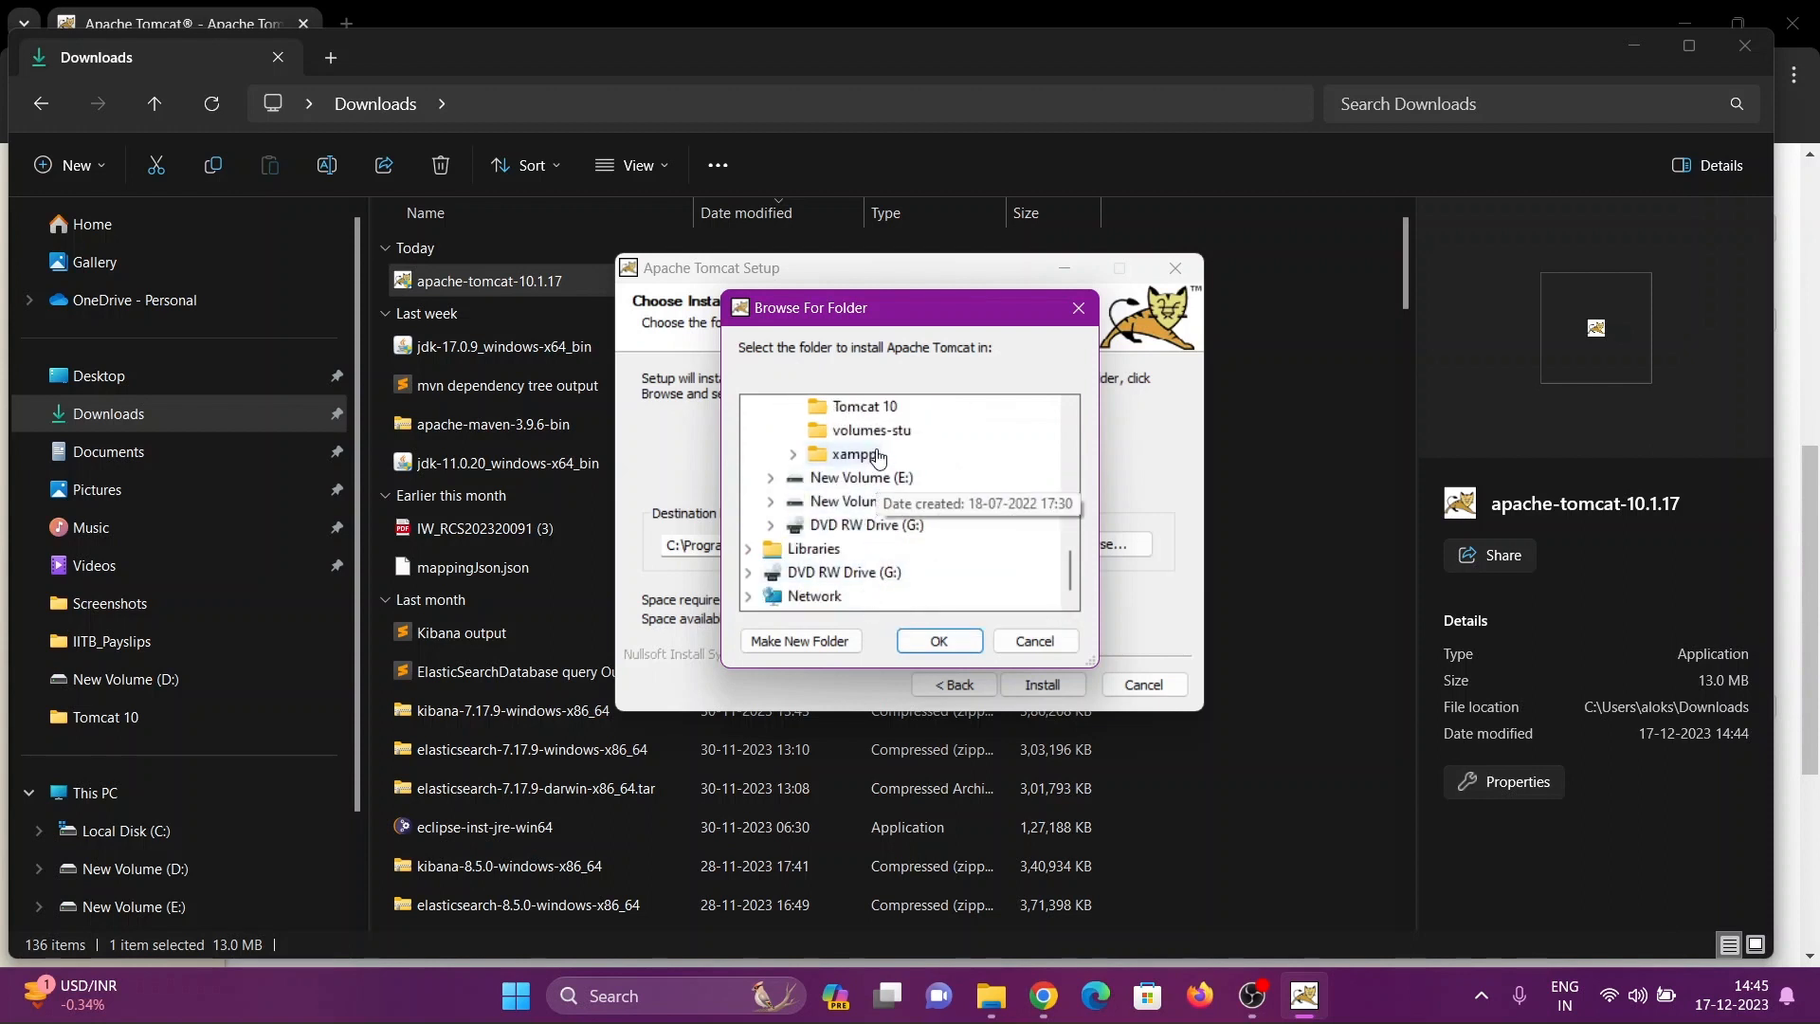
pyautogui.scroll(1, 877, 531)
pyautogui.click(874, 481)
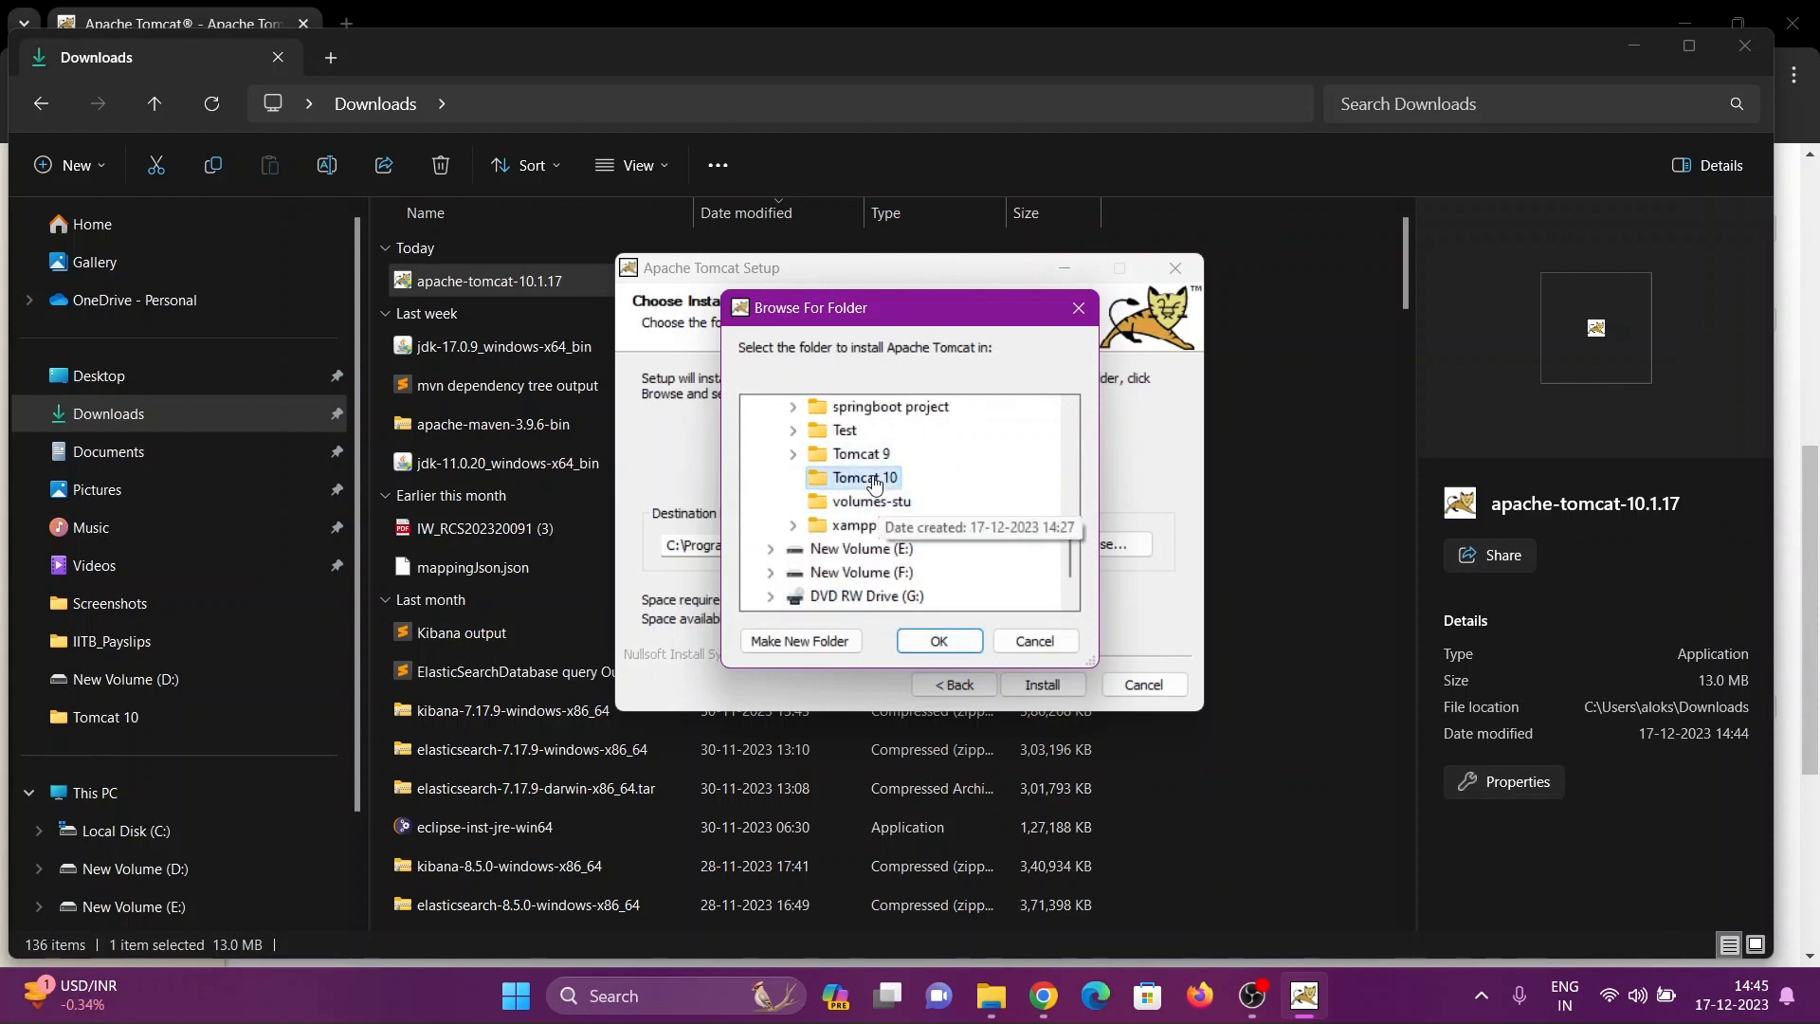
pyautogui.click(938, 641)
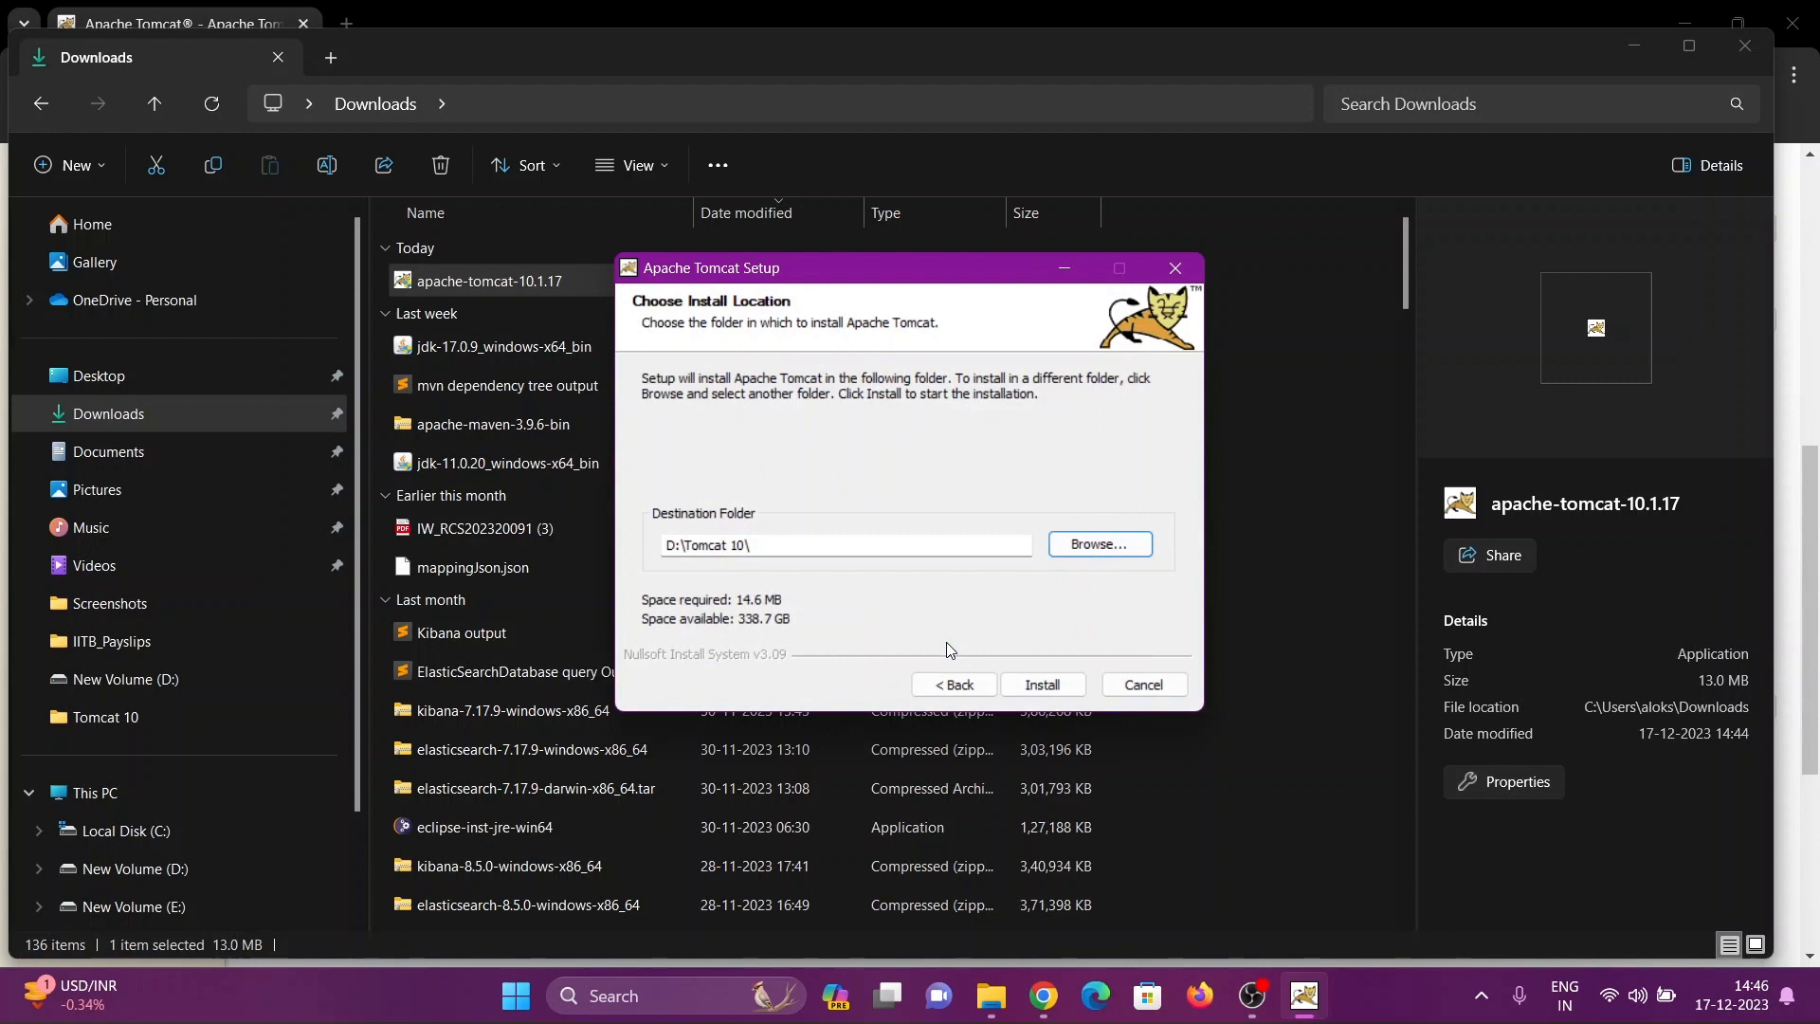
pyautogui.click(1043, 682)
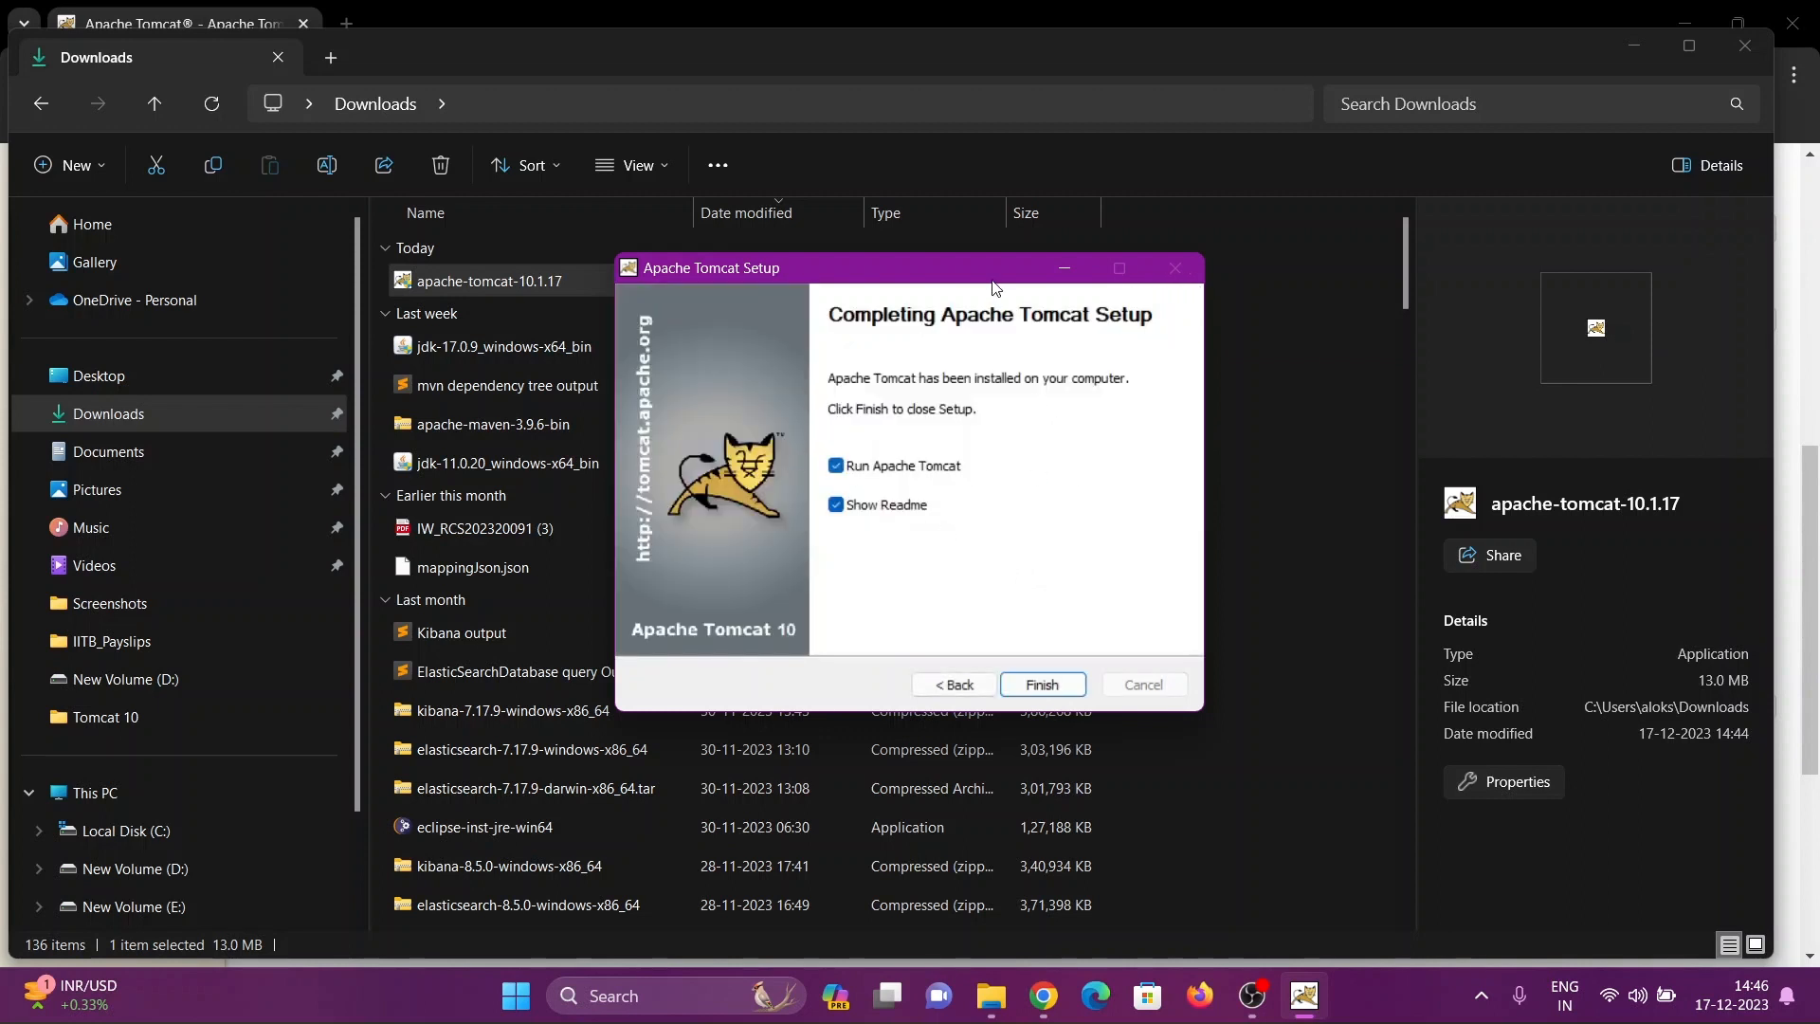
# Finish the setup with both Run Apache Tomcat and Show Readme disabled
pyautogui.click(834, 469)
pyautogui.click(850, 512)
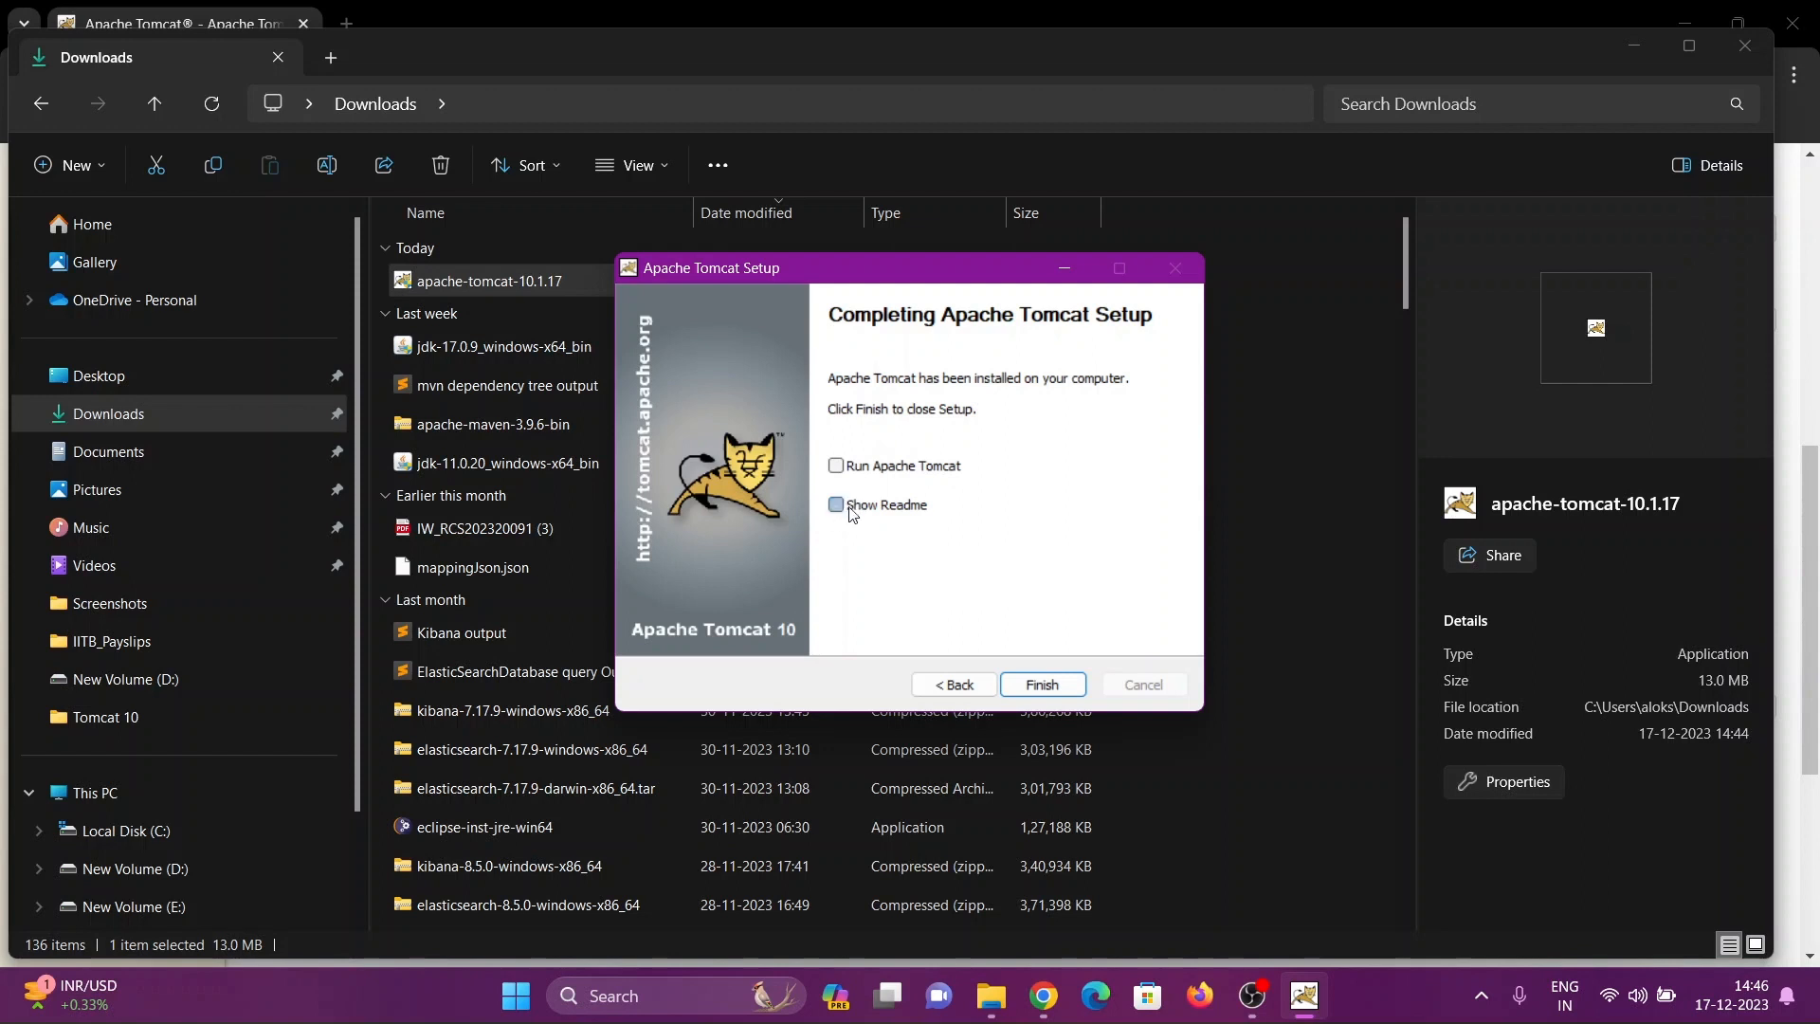
pyautogui.click(1043, 685)
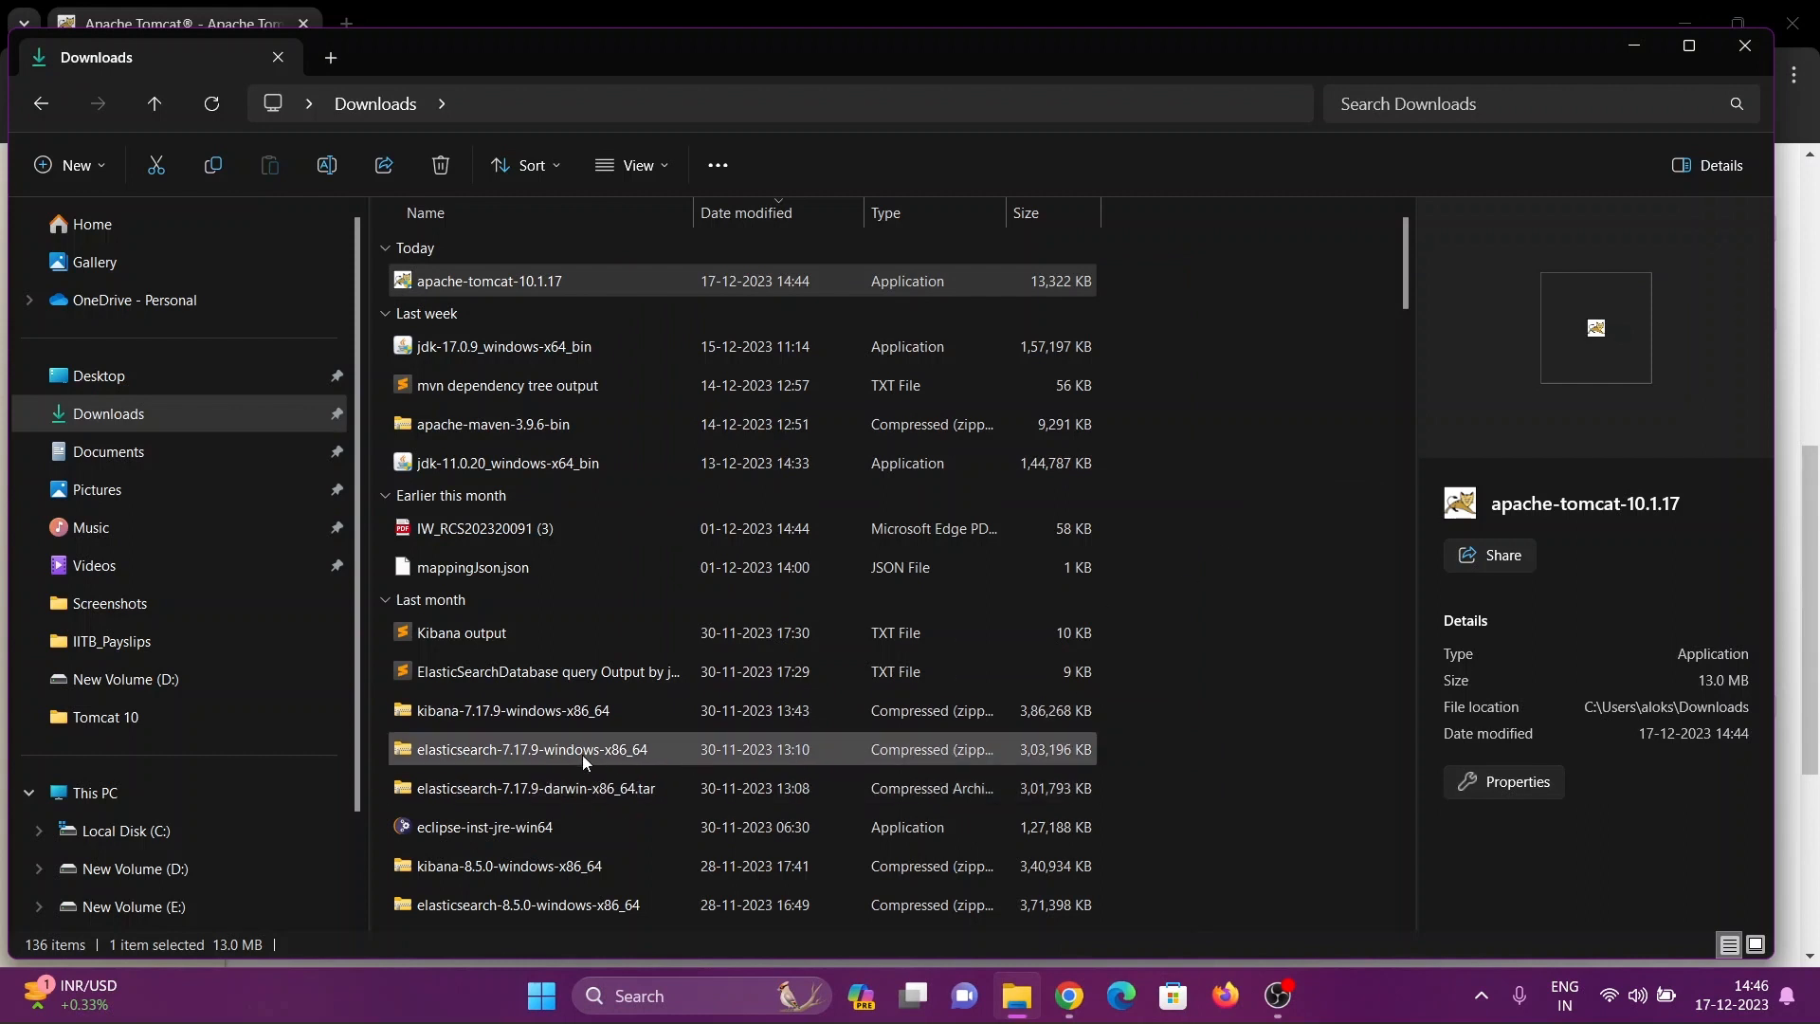
# Open the bin folder inside D:\Tomcat 10, granting permanent access to the Tomcat 10 folder
pyautogui.click(153, 868)
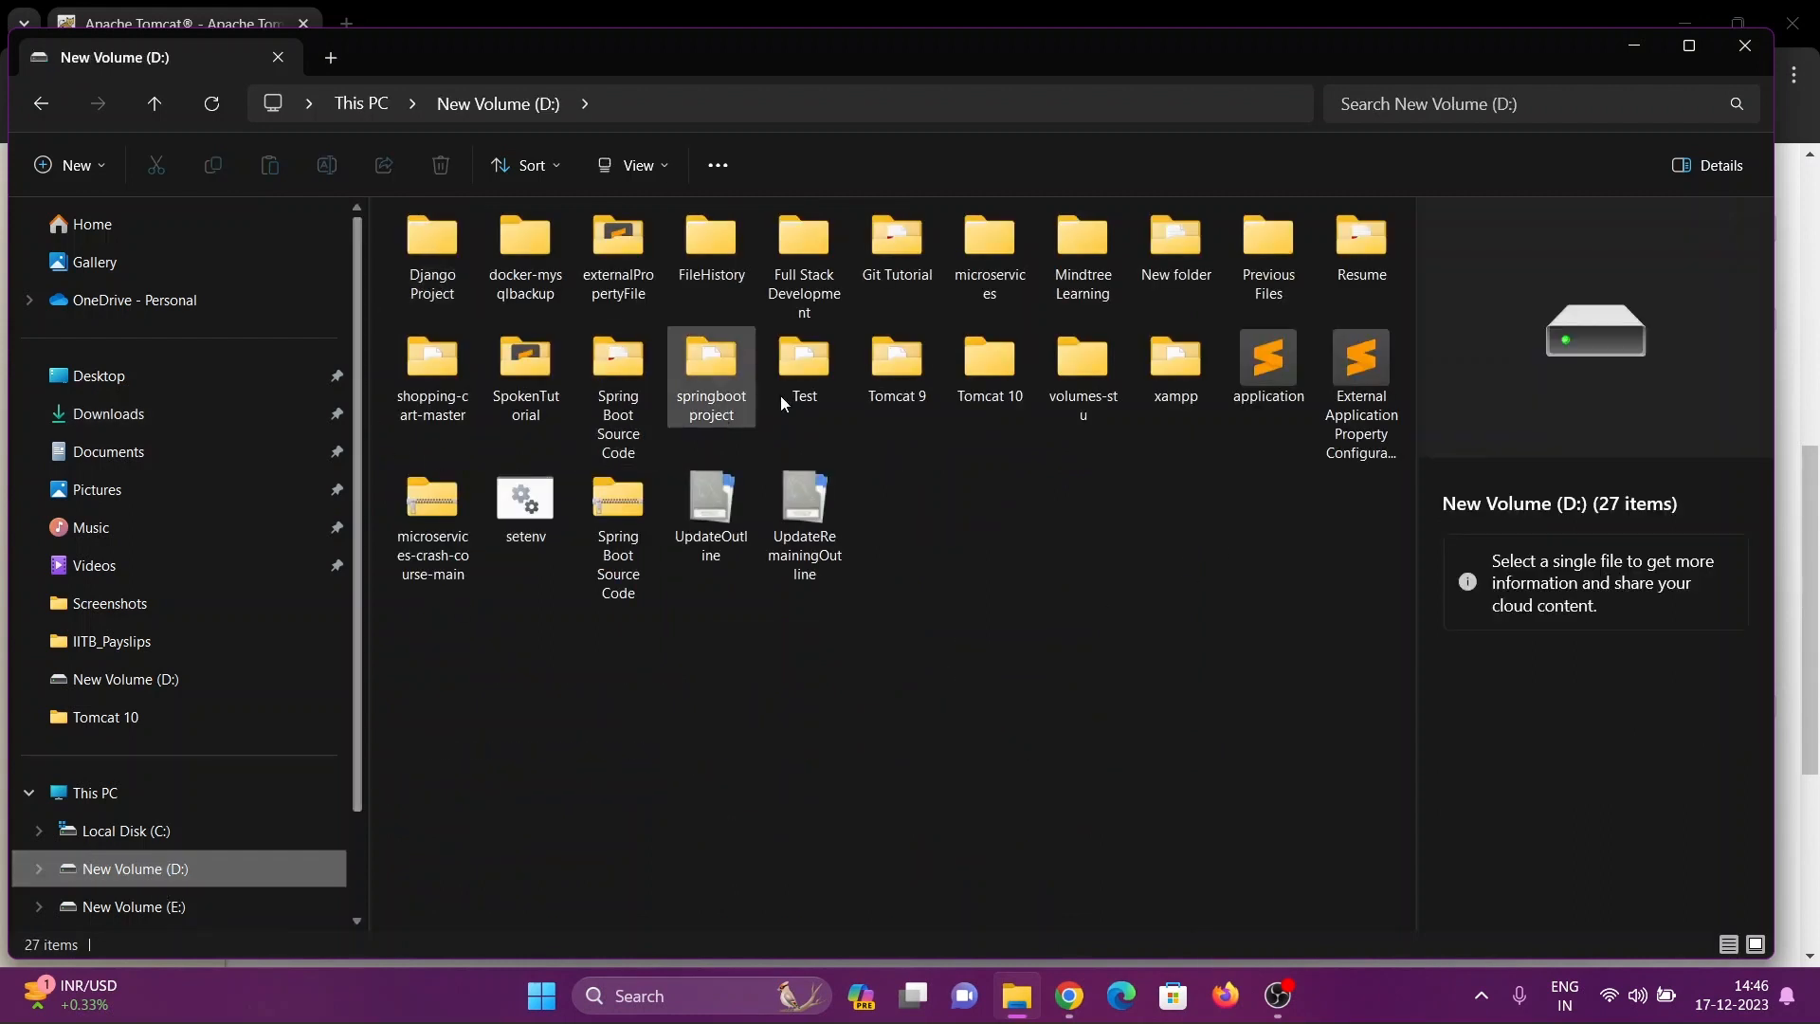
pyautogui.doubleClick(988, 367)
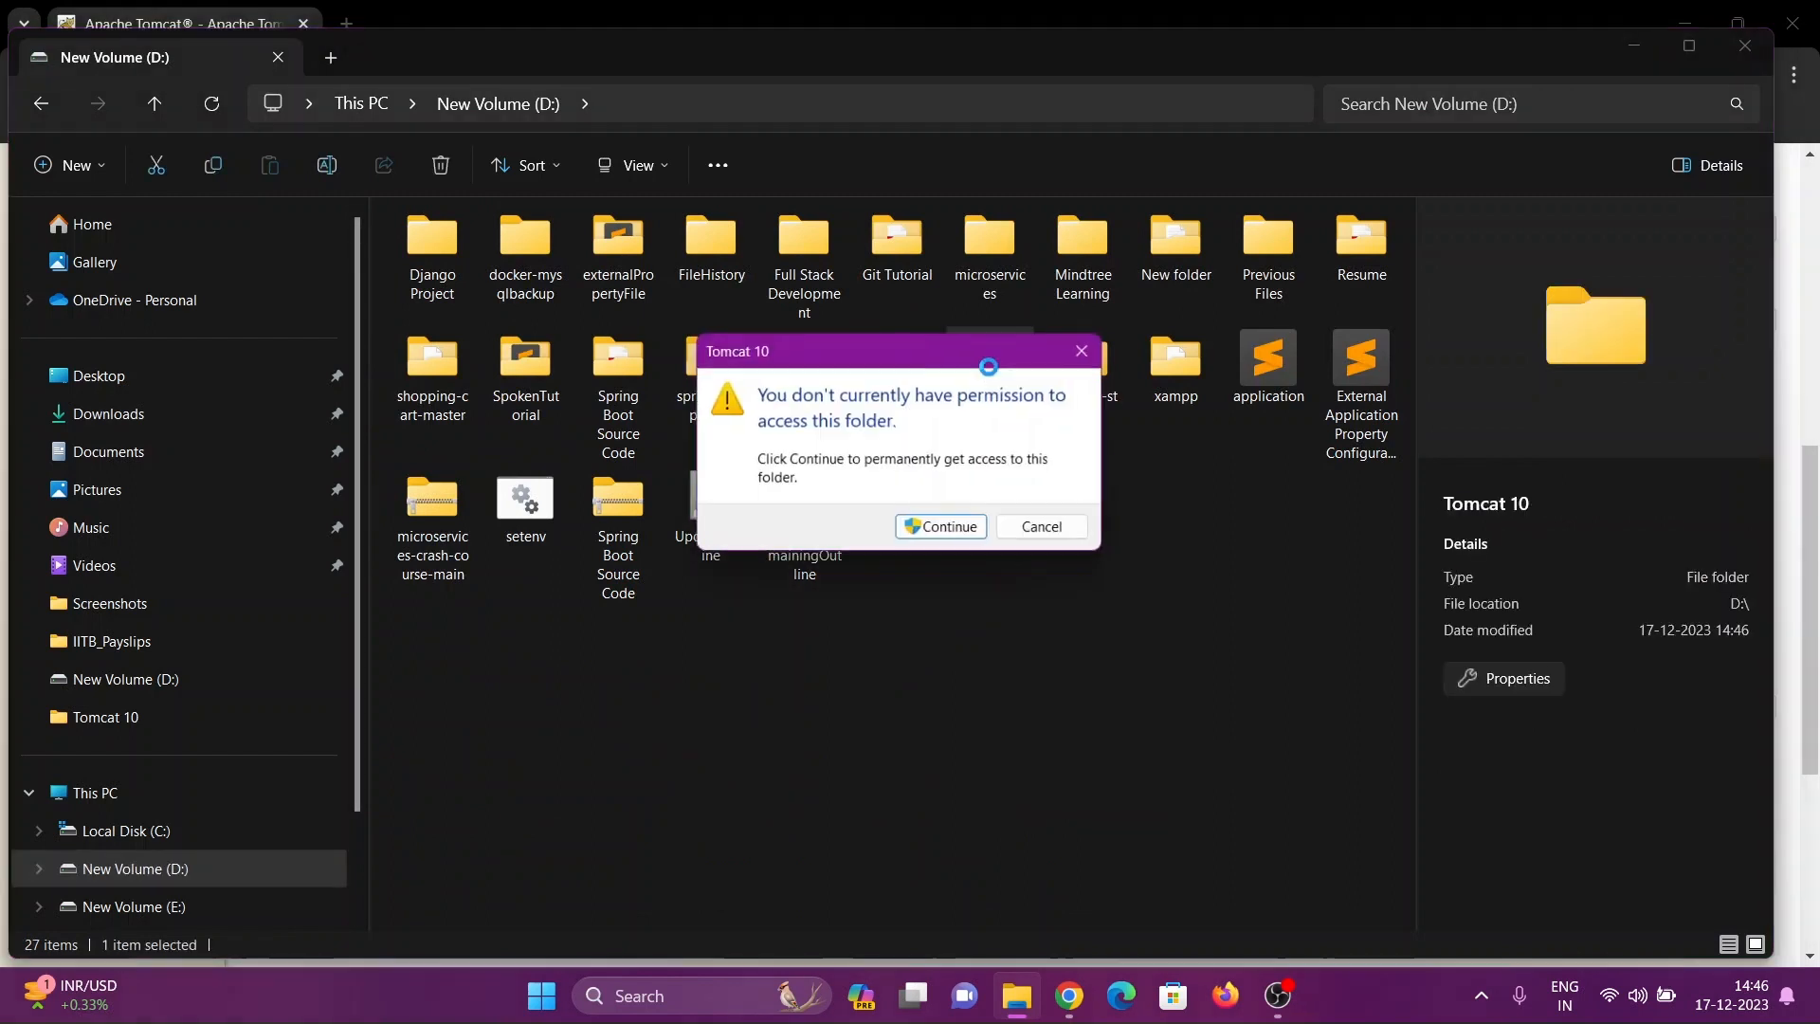
pyautogui.click(954, 531)
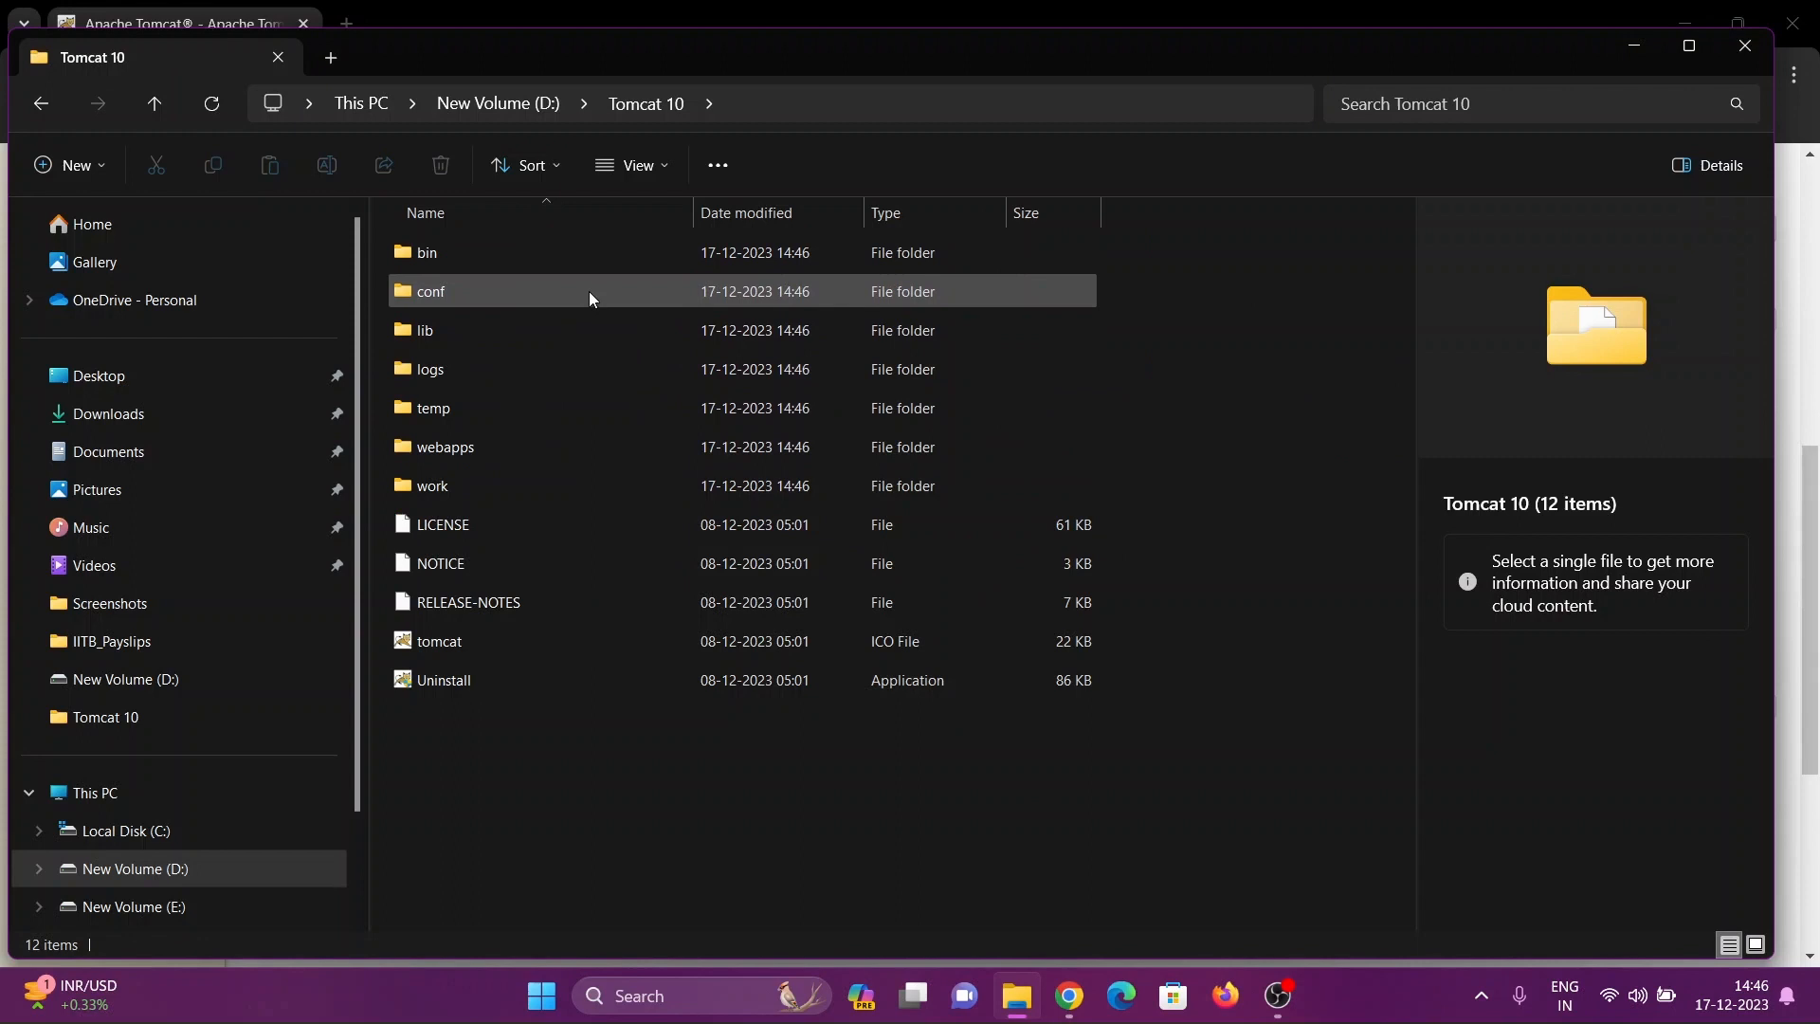
pyautogui.click(498, 254)
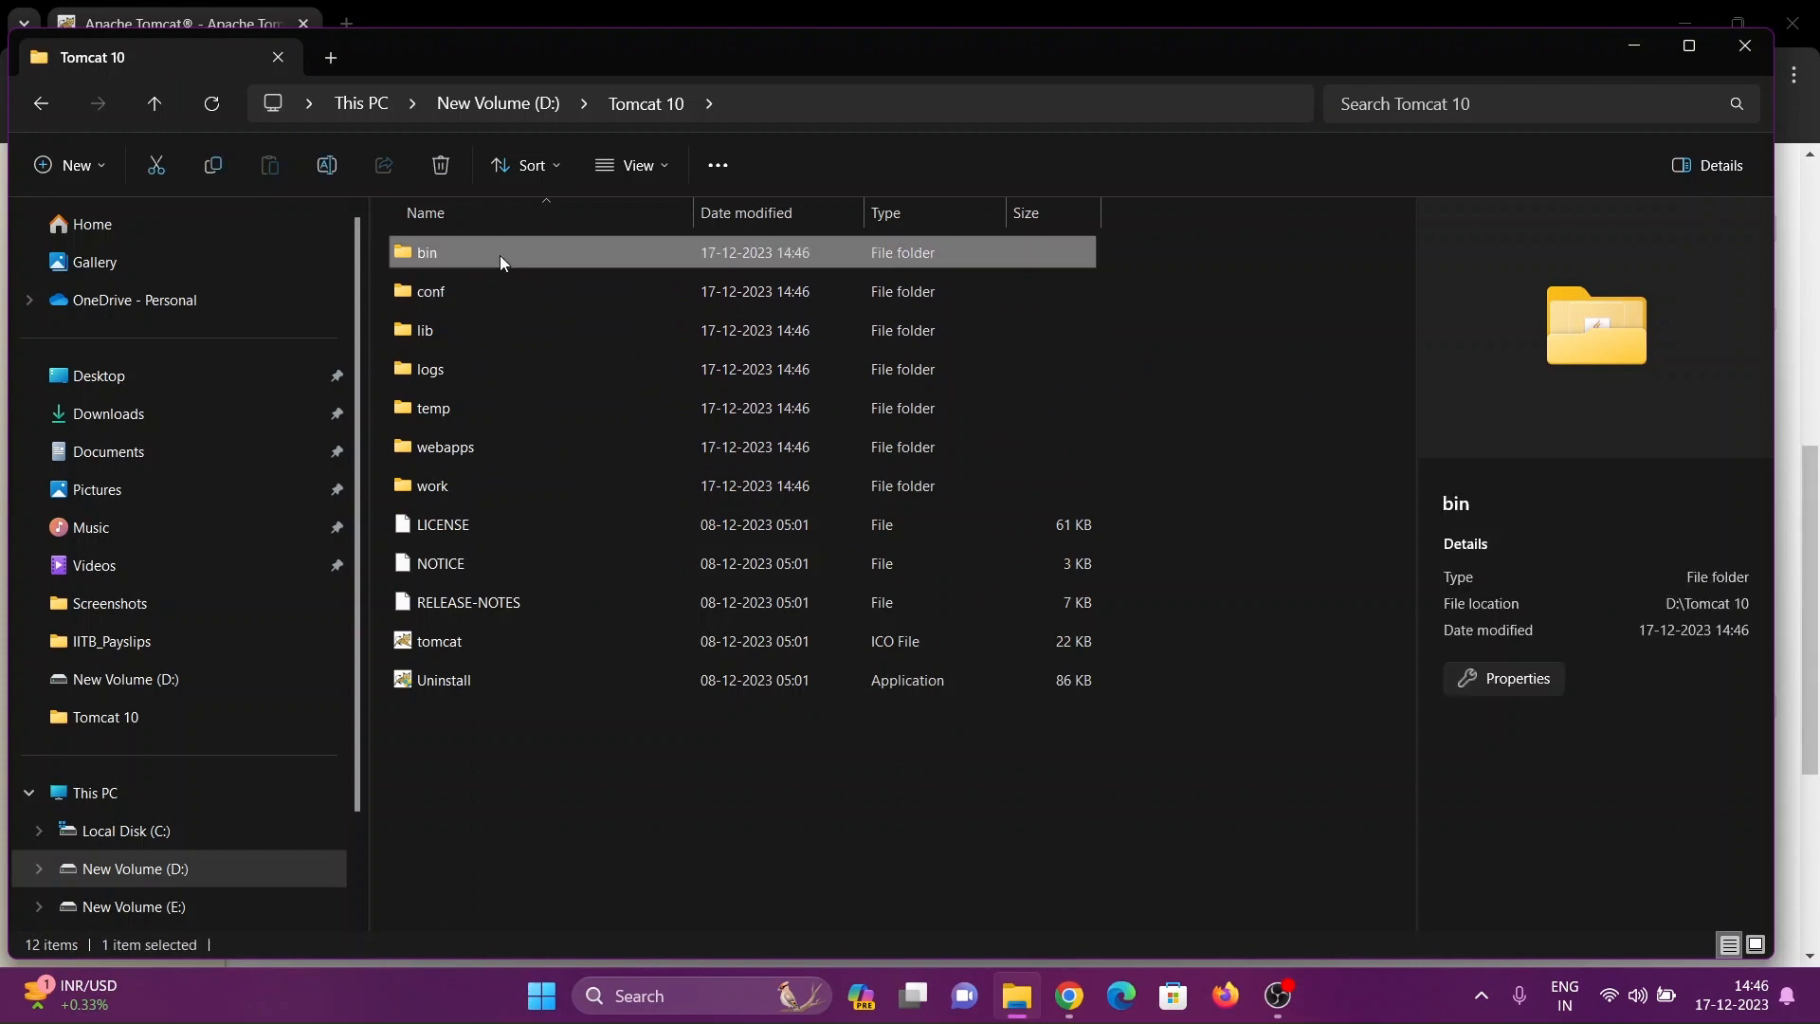
pyautogui.doubleClick(499, 254)
# Open a command prompt in the D:\Tomcat 10\bin folder and run startup to launch the Tomcat server
pyautogui.click(820, 104)
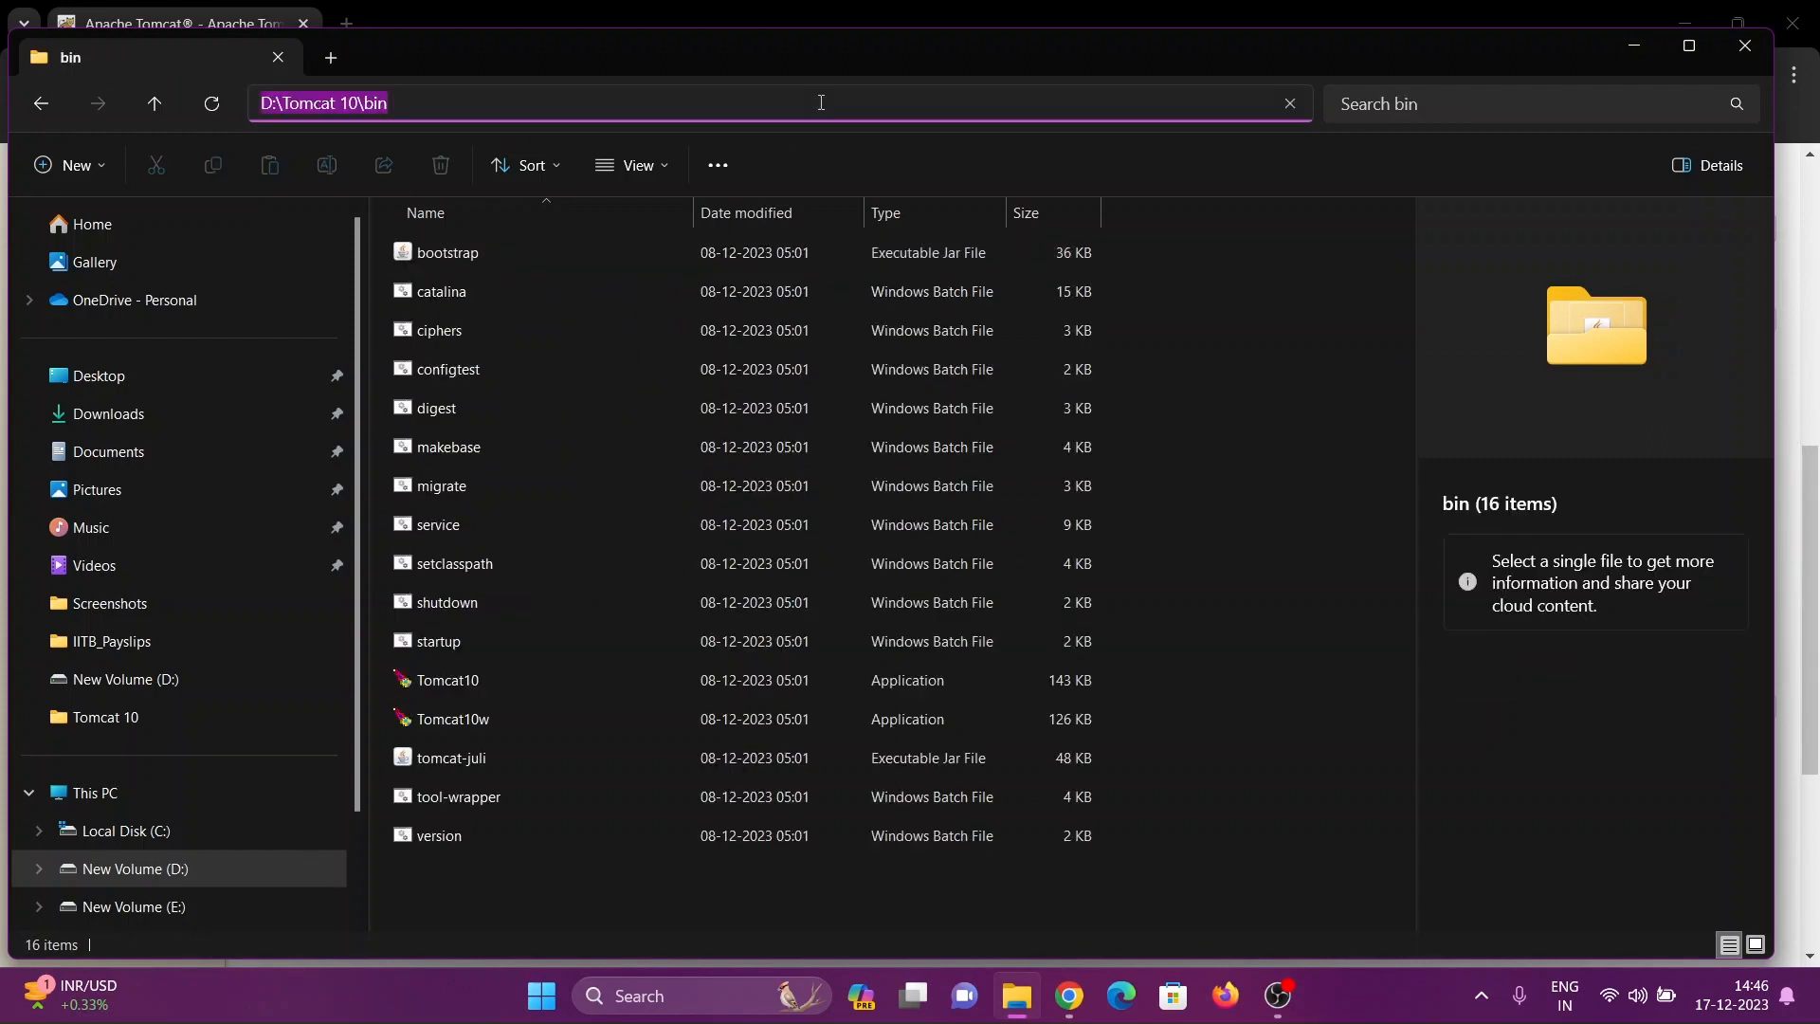
pyautogui.write('cmd')
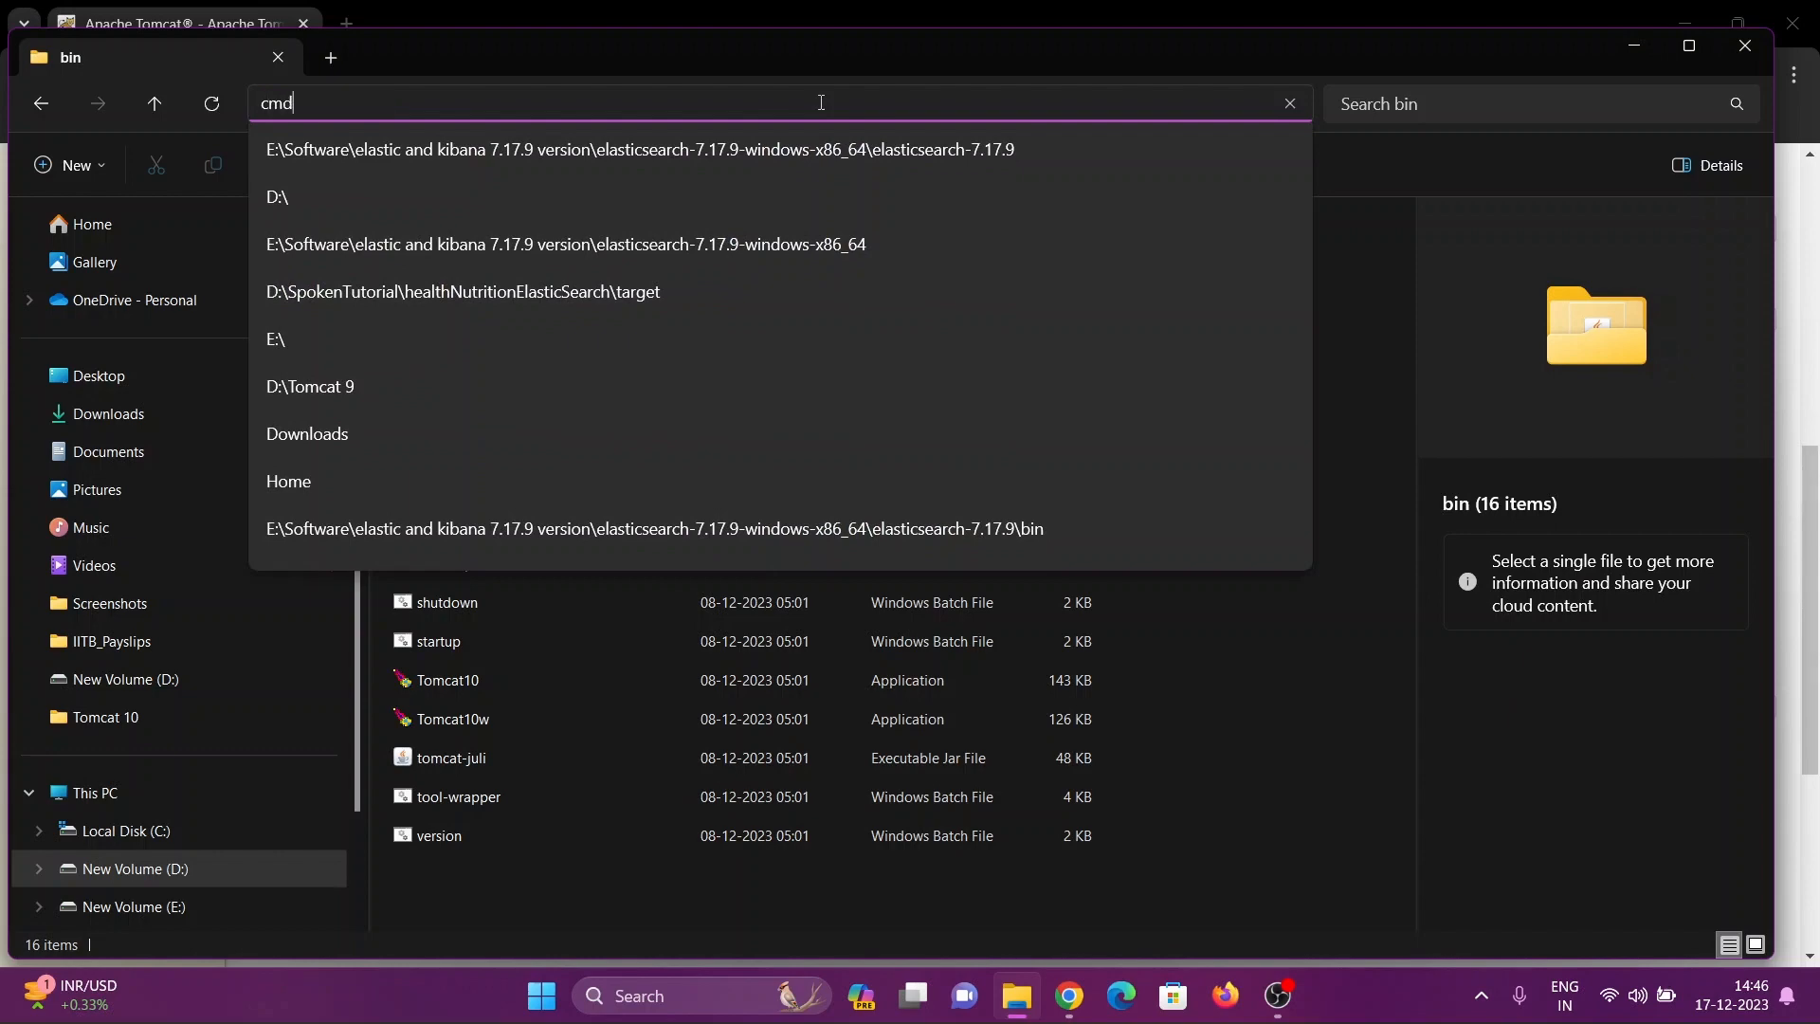
pyautogui.press('Return')
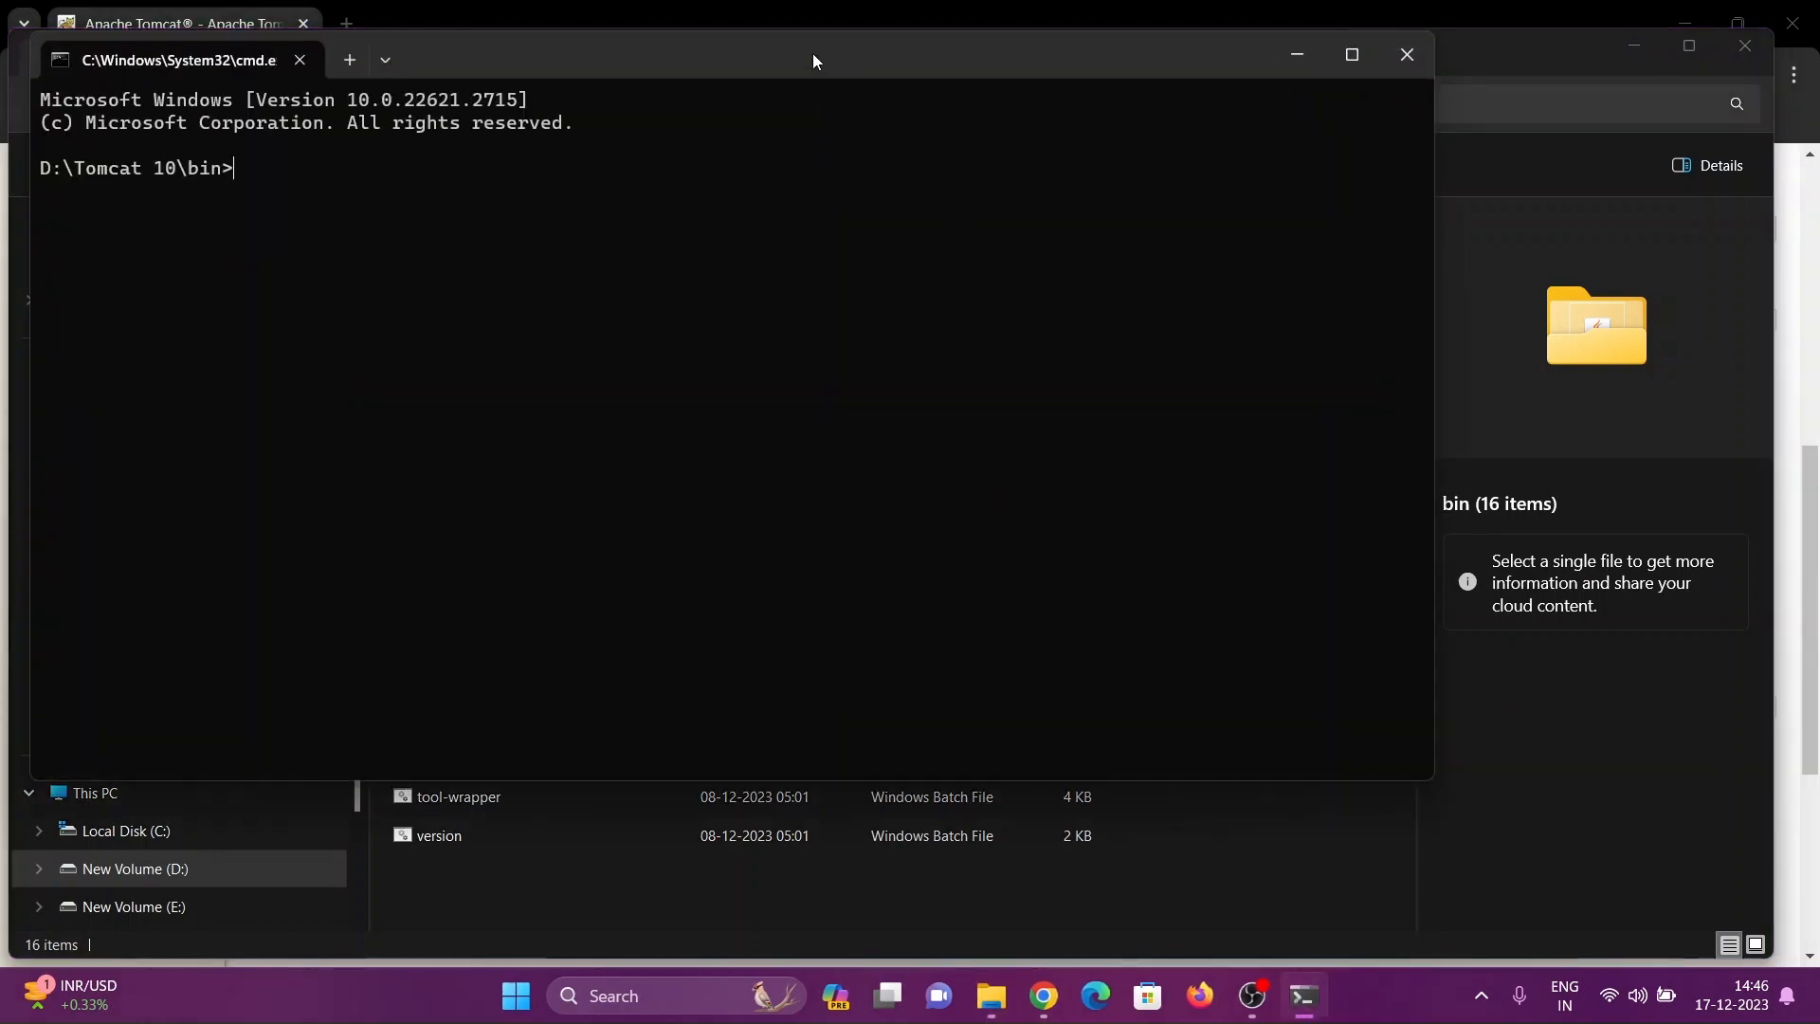
pyautogui.moveTo(812, 53); pyautogui.dragTo(1242, 385)
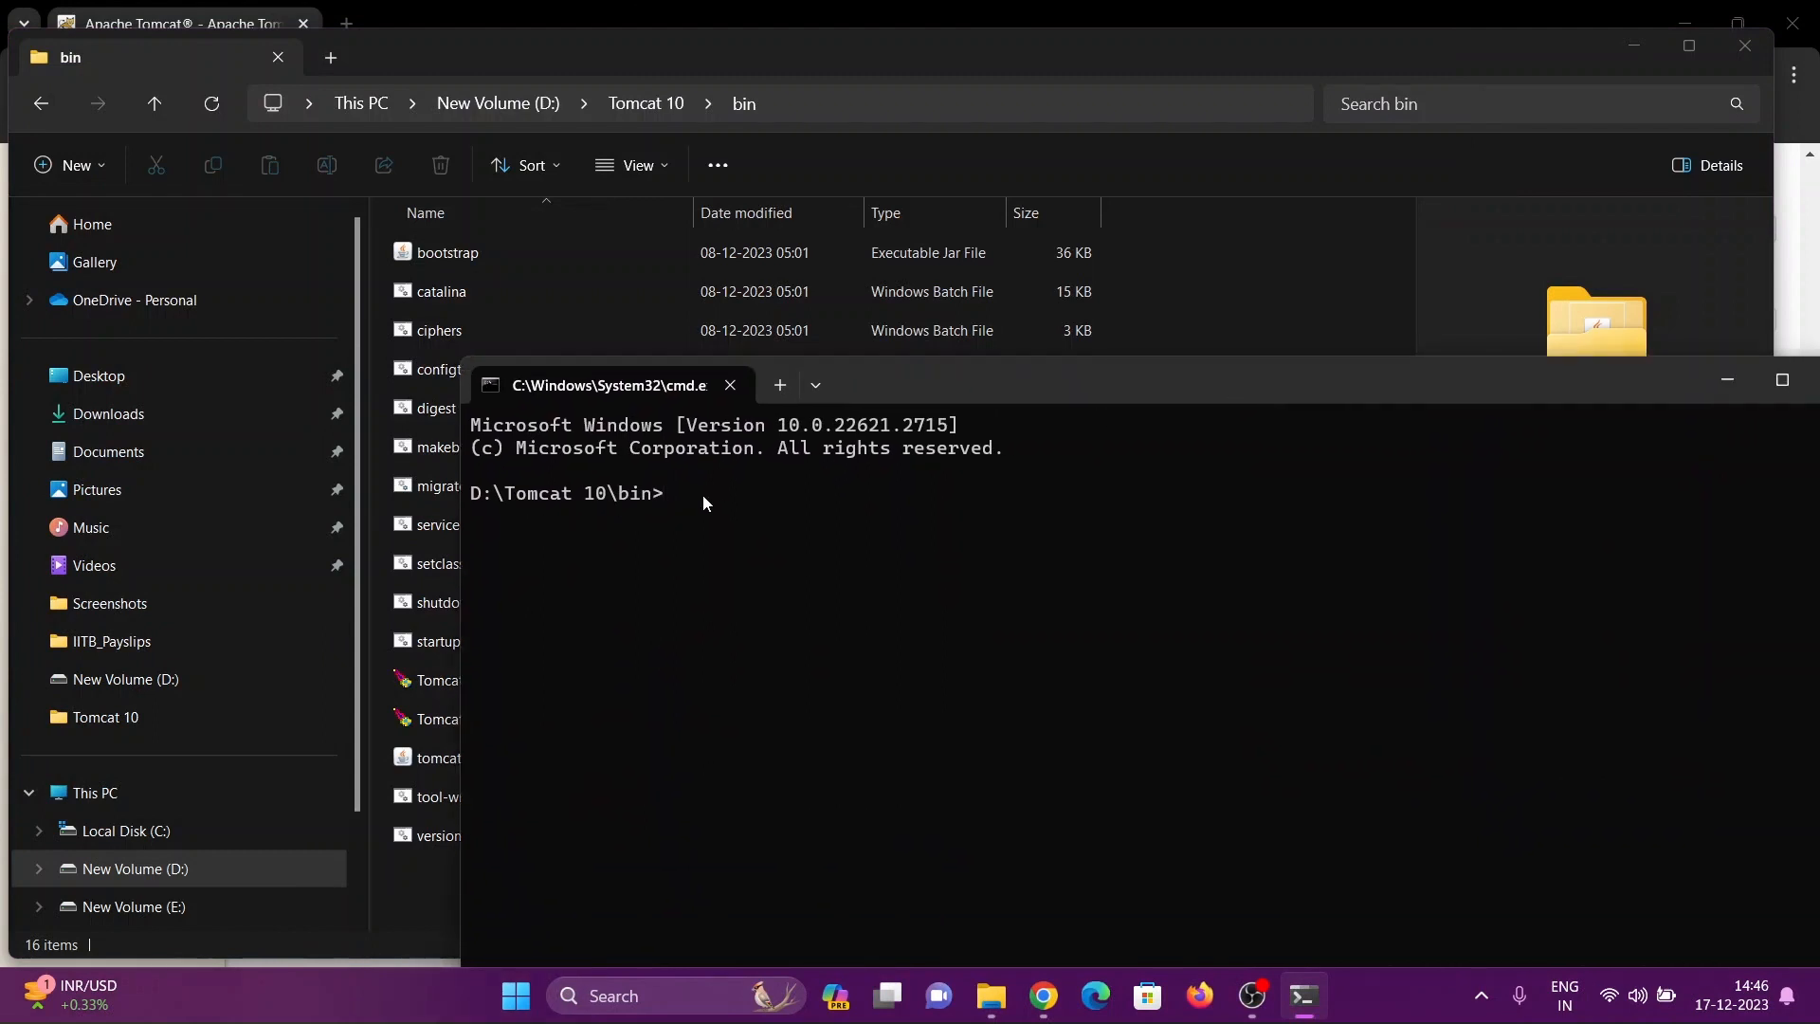
pyautogui.moveTo(1014, 379); pyautogui.dragTo(941, 356)
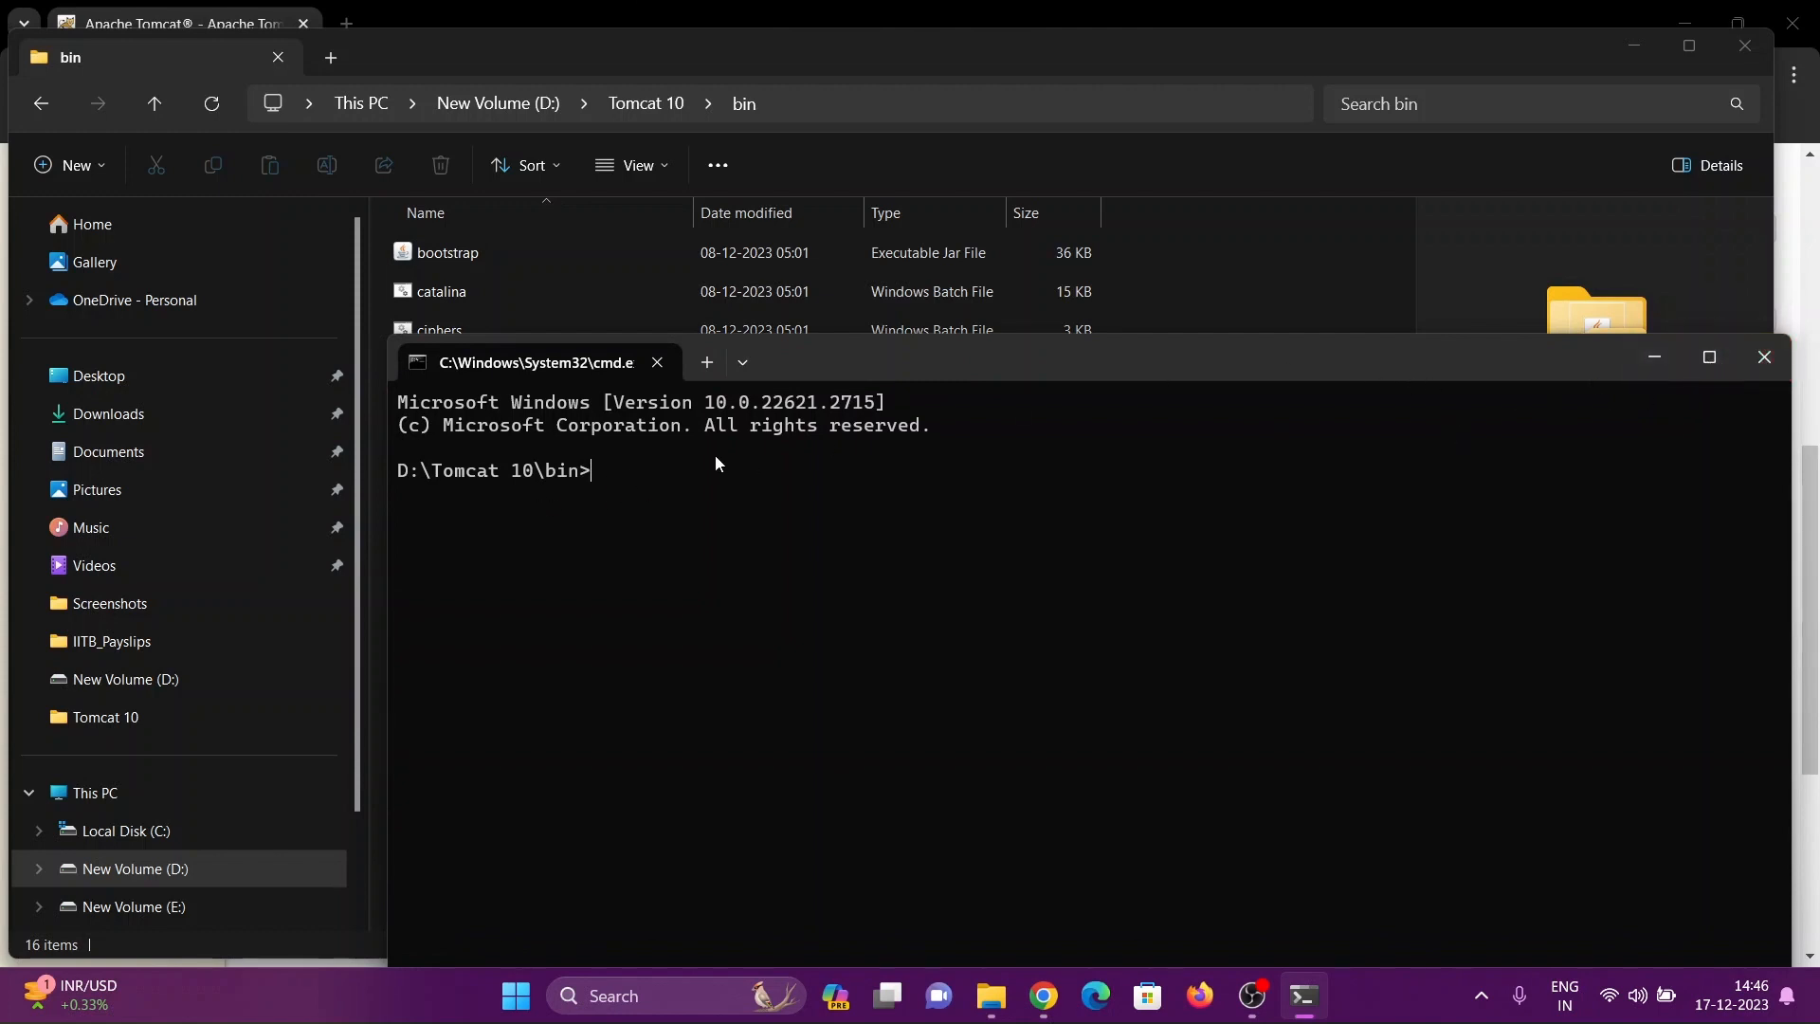
pyautogui.write('start')
pyautogui.write('up')
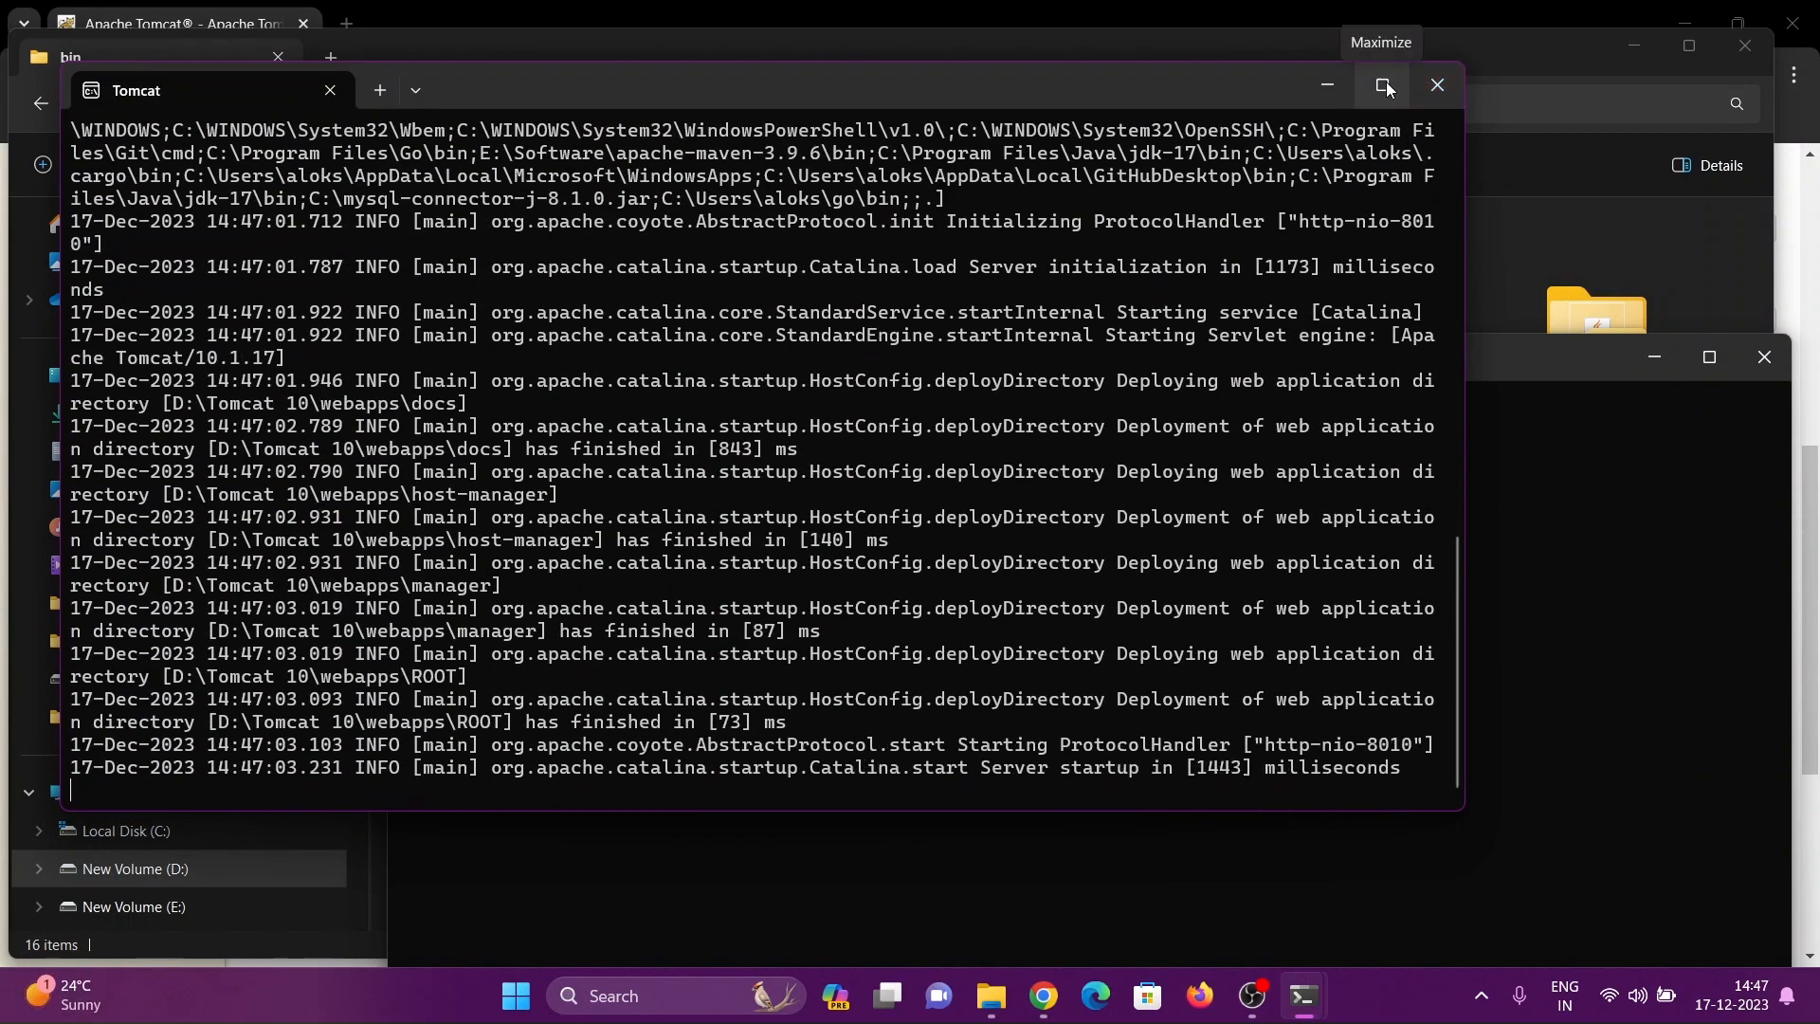
# Maximize the Tomcat console and examine the startup log for the server version, Java home, deployed applications and HTTP port
pyautogui.click(1382, 85)
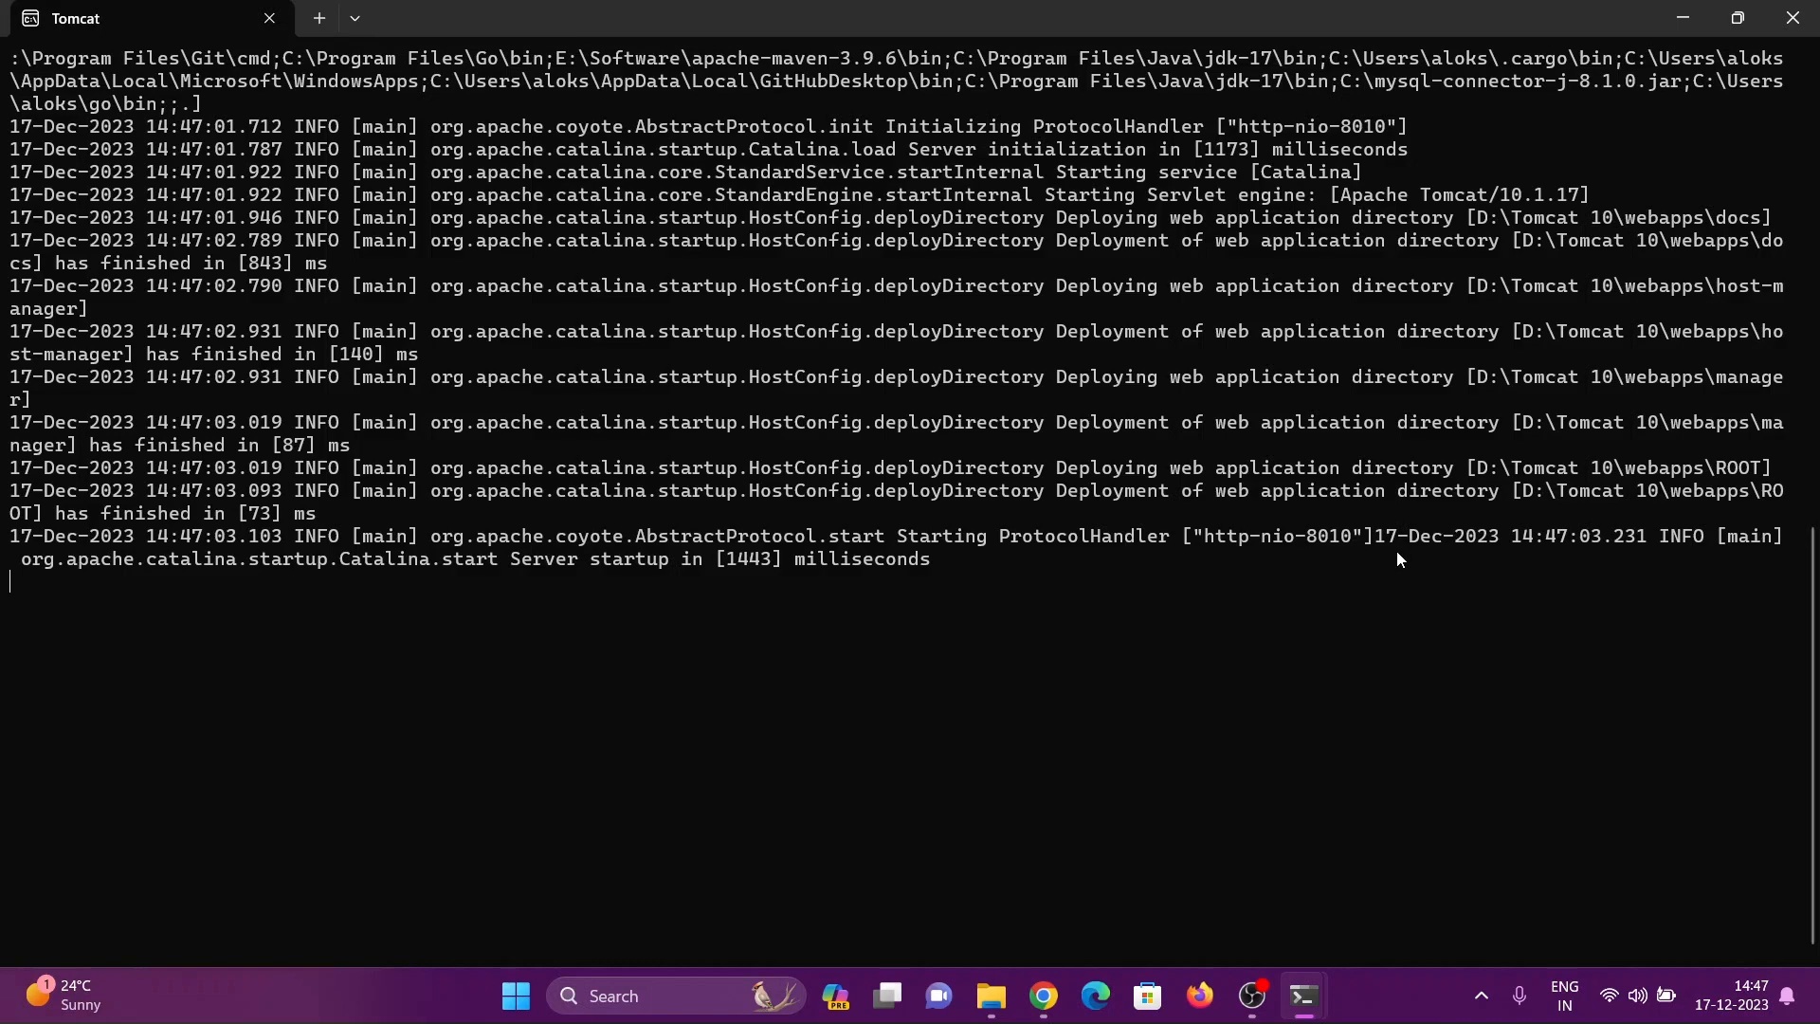
pyautogui.scroll(3, 1397, 560)
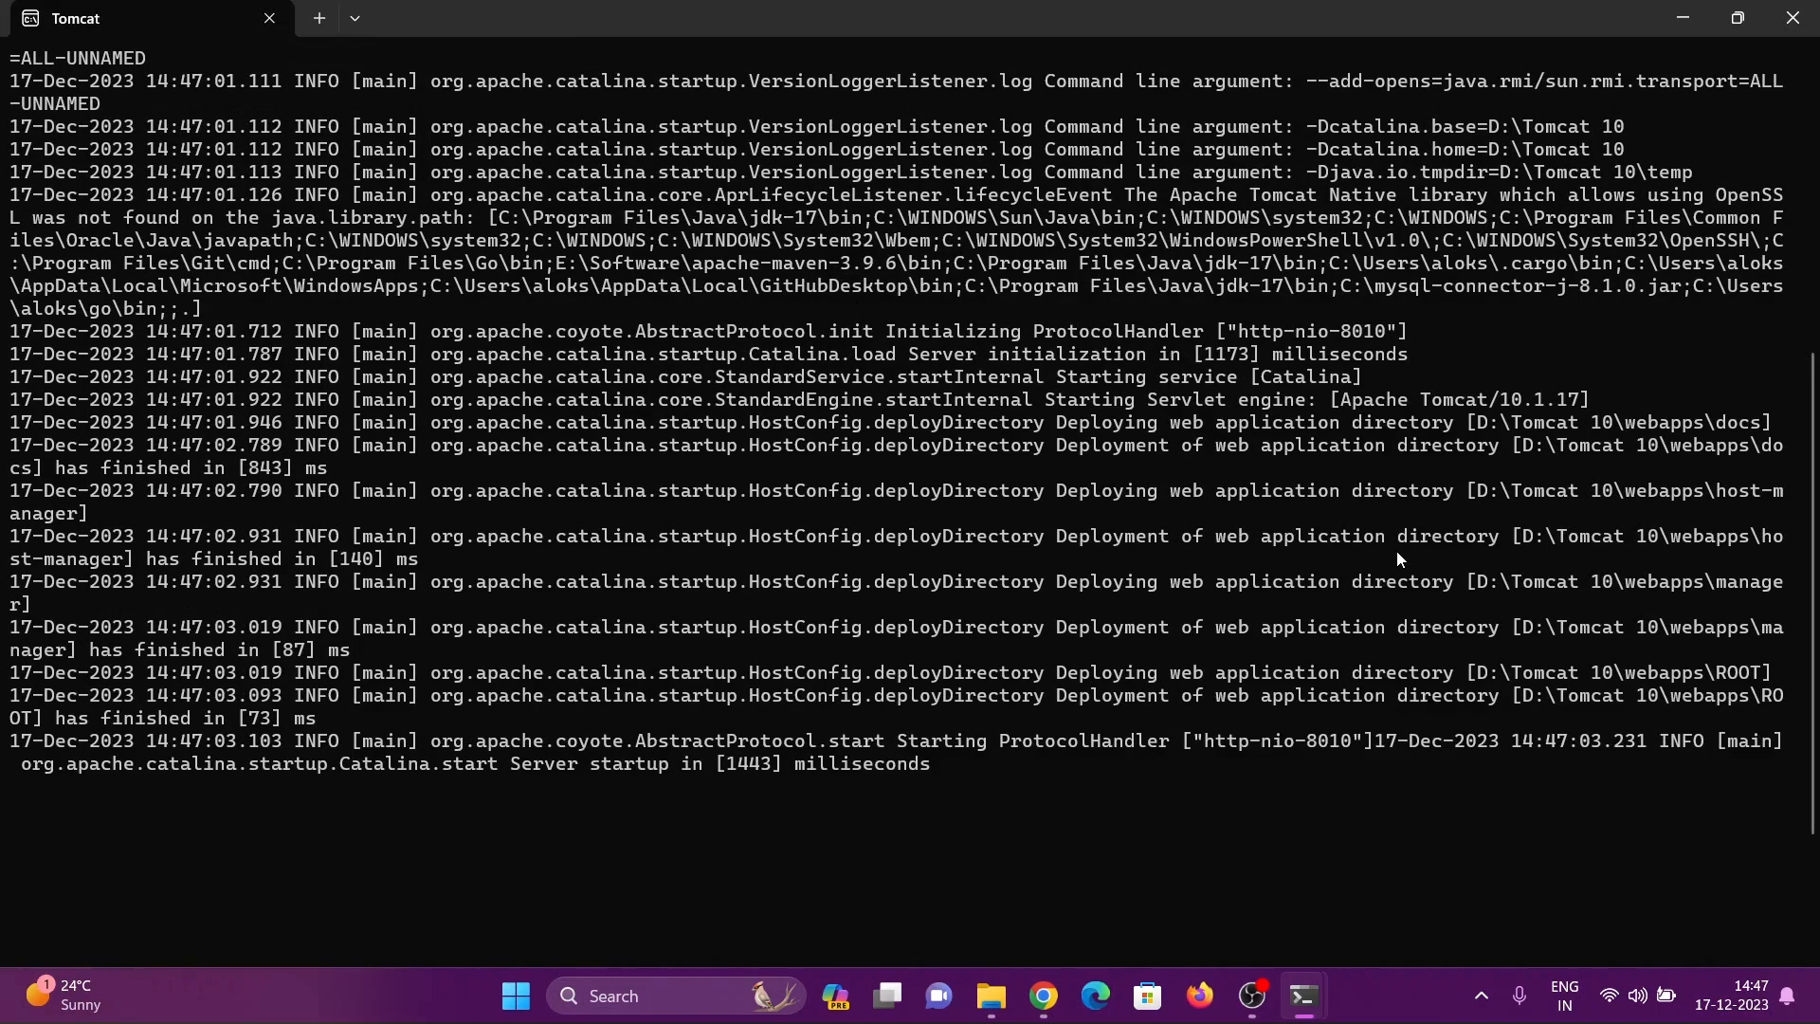
pyautogui.scroll(8, 1399, 559)
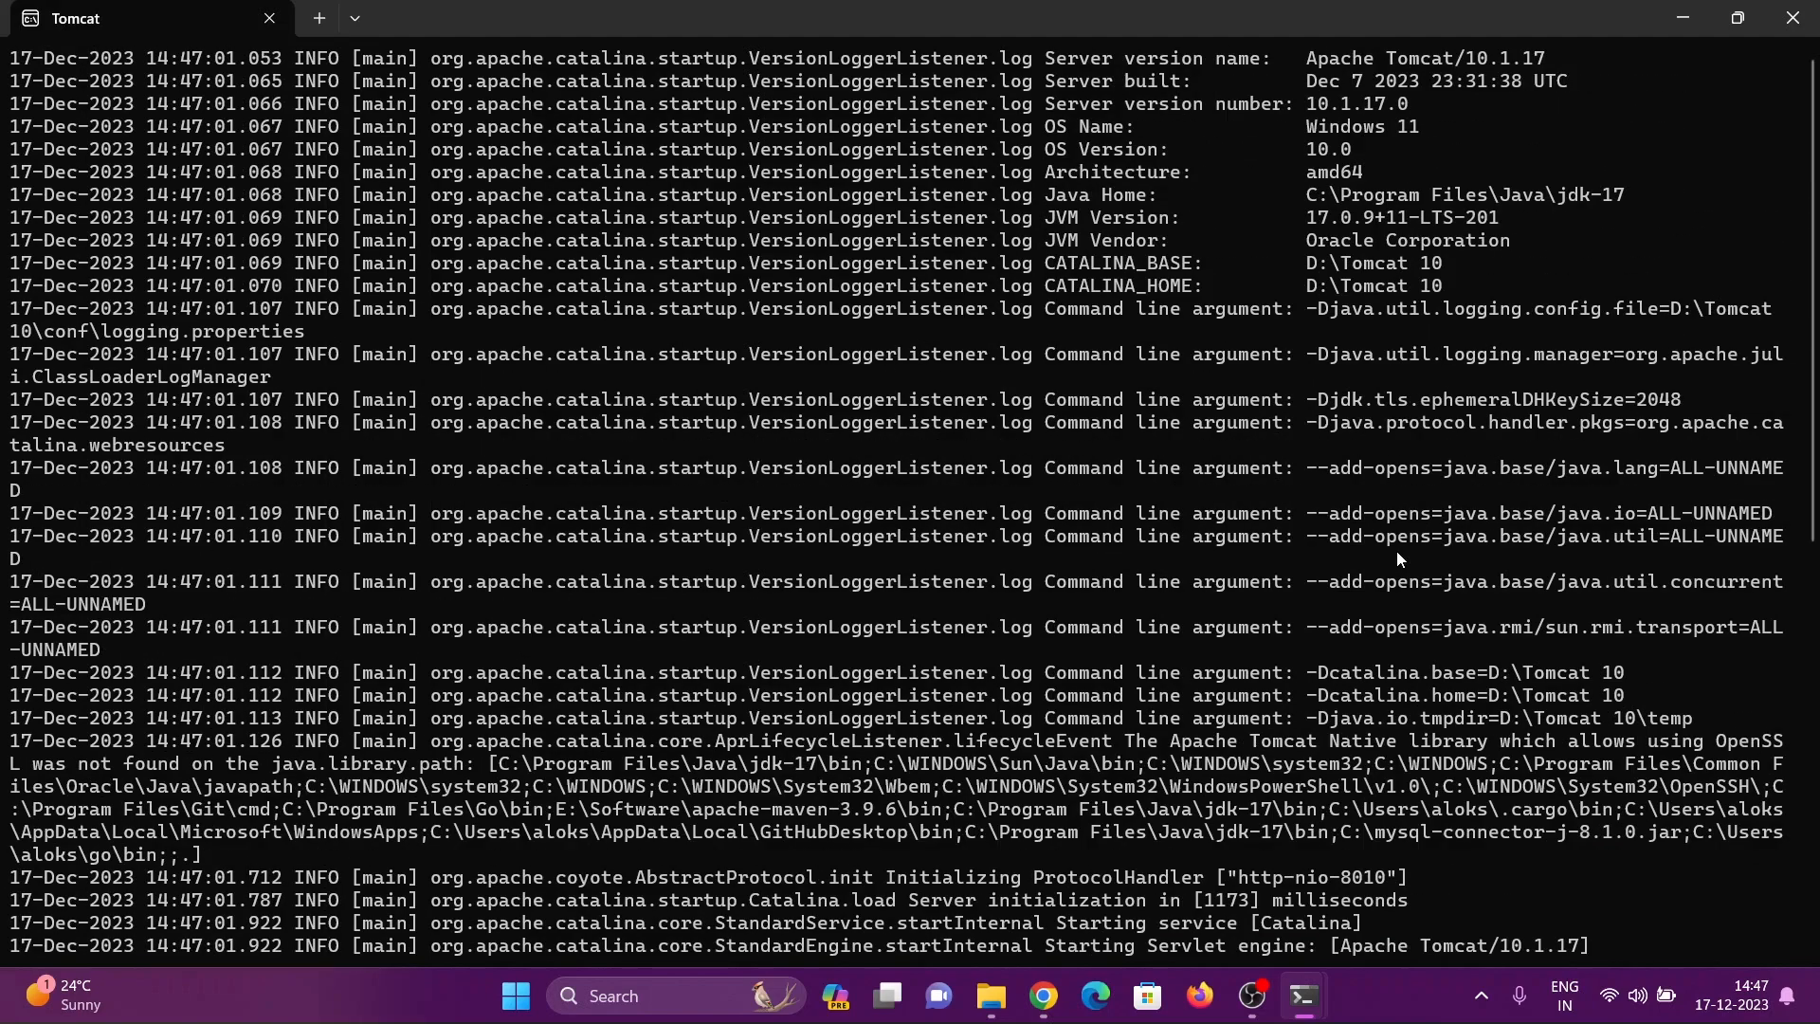
pyautogui.scroll(-9, 1396, 558)
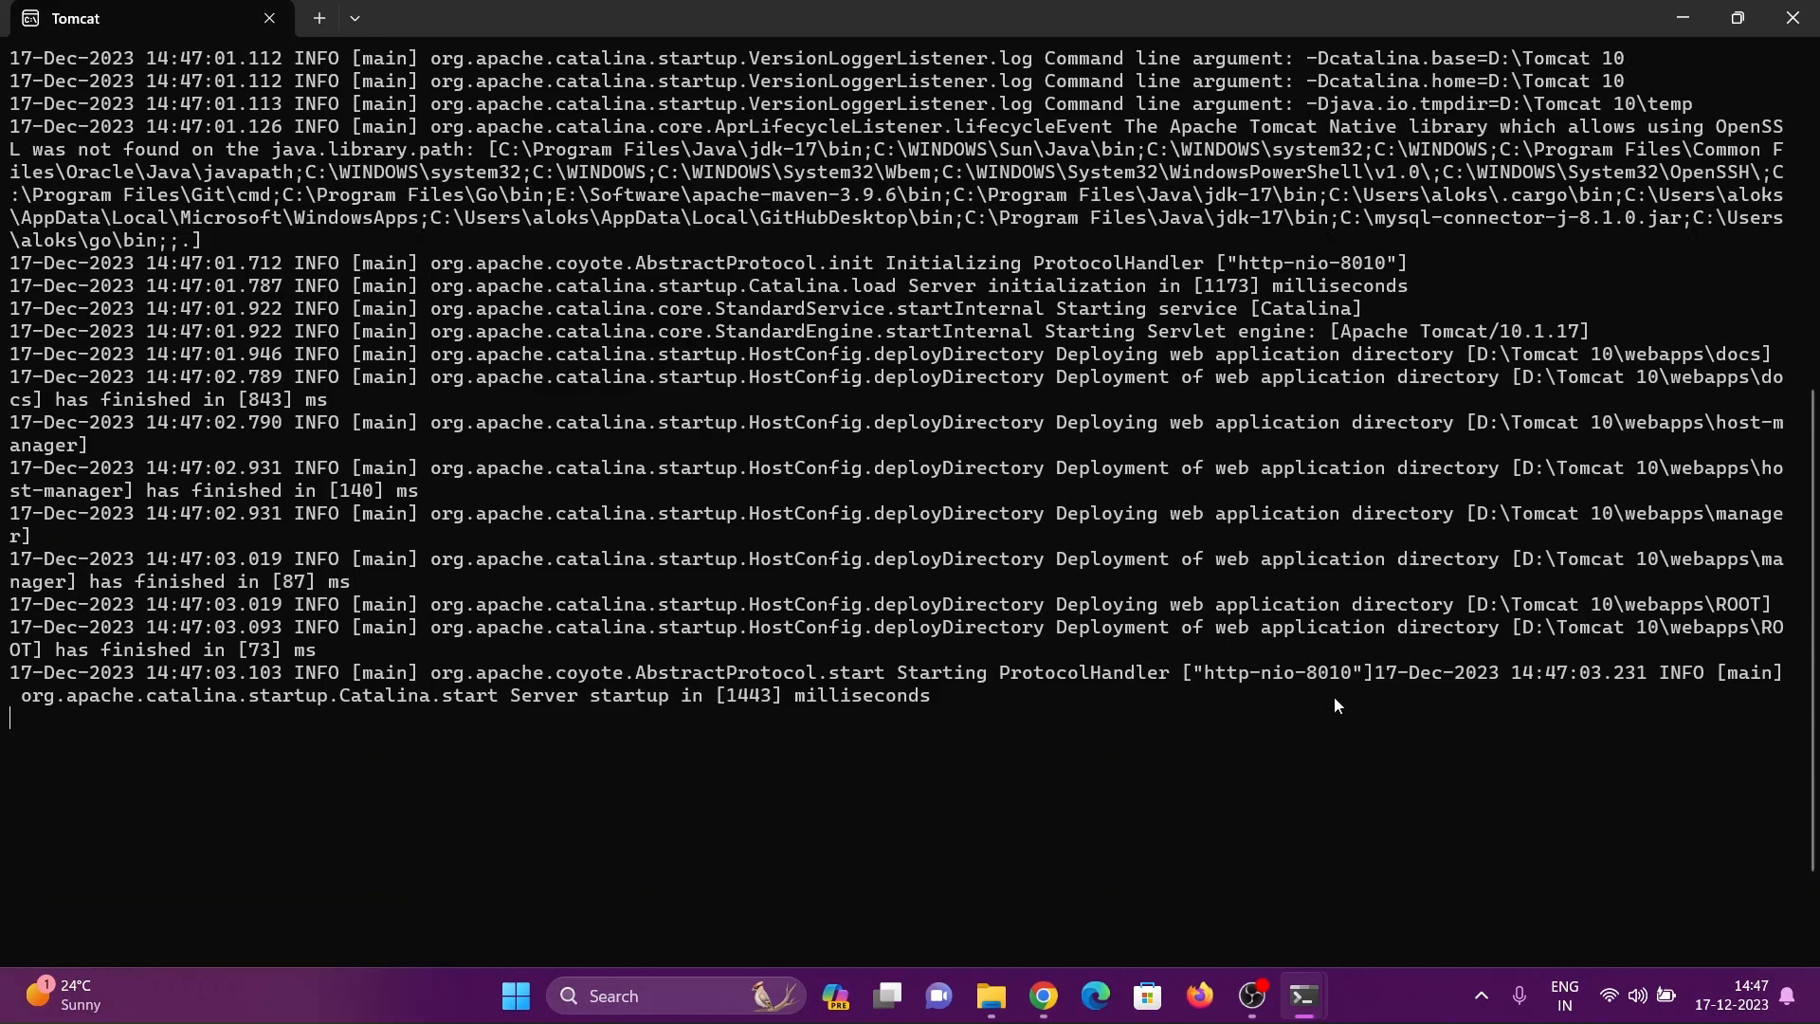
pyautogui.scroll(-2, 1334, 700)
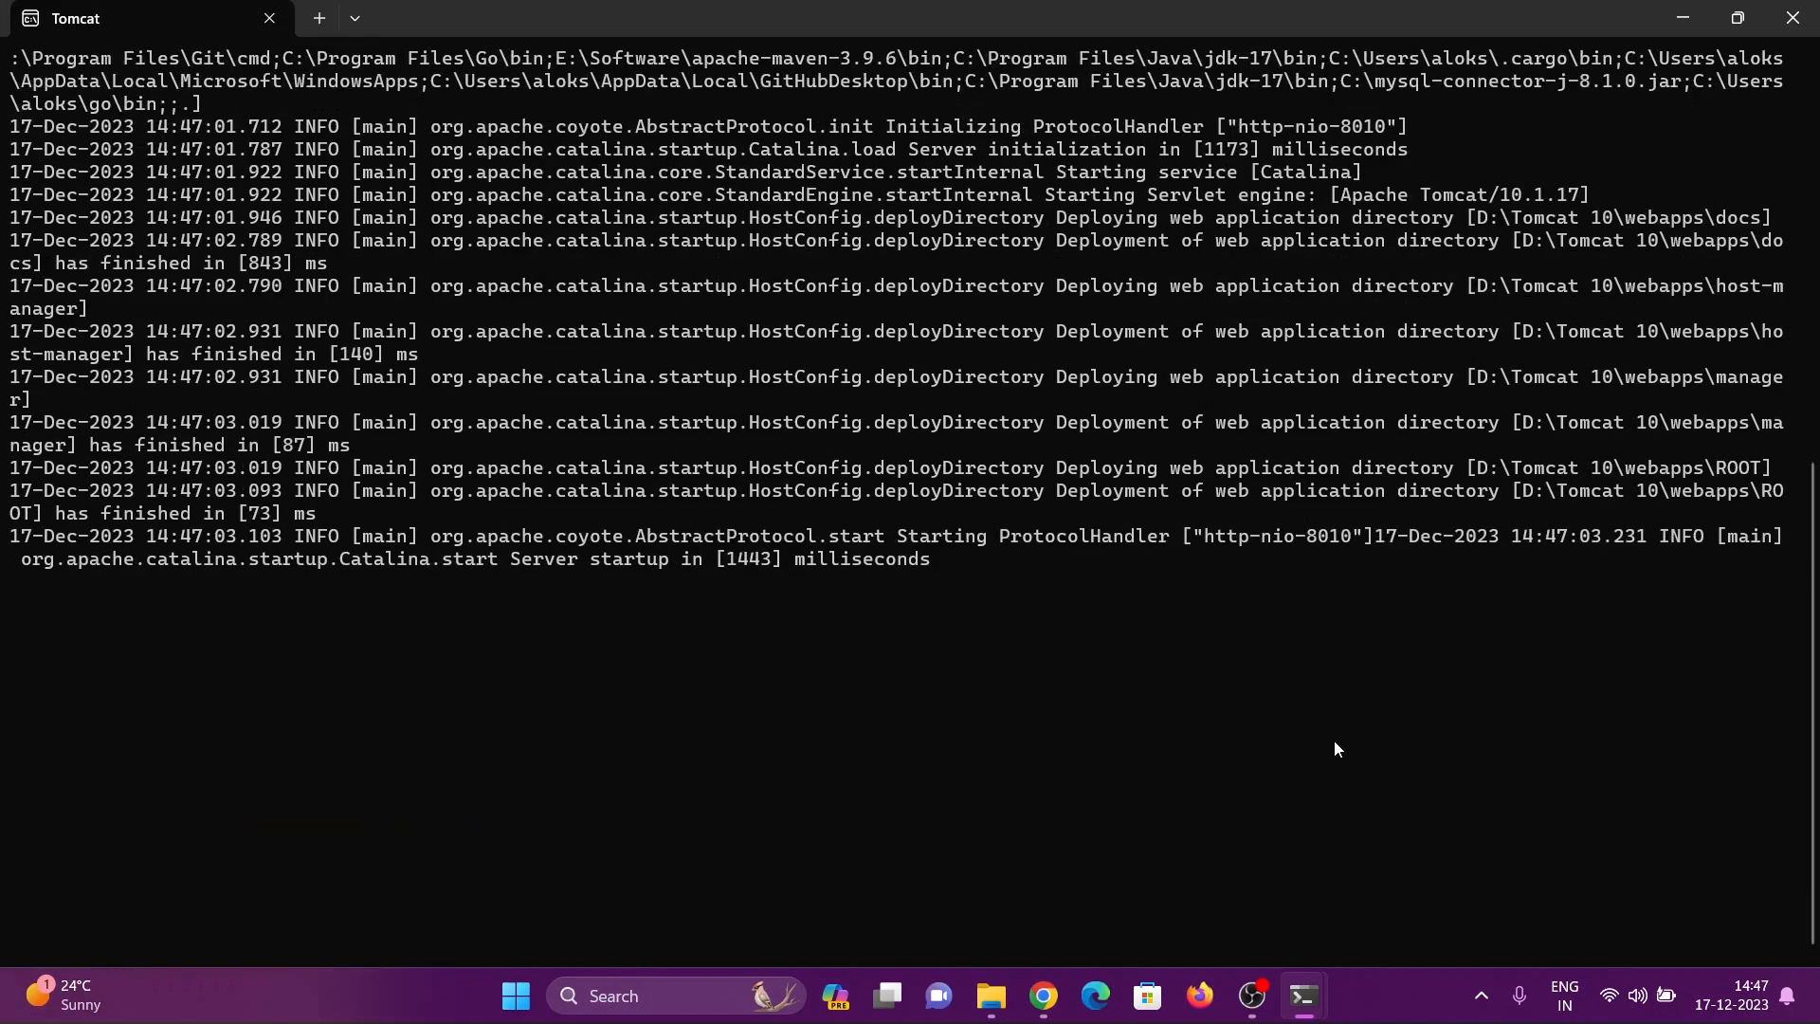
# Switch to Chrome and open localhost:8010 in a new tab
pyautogui.click(1044, 1011)
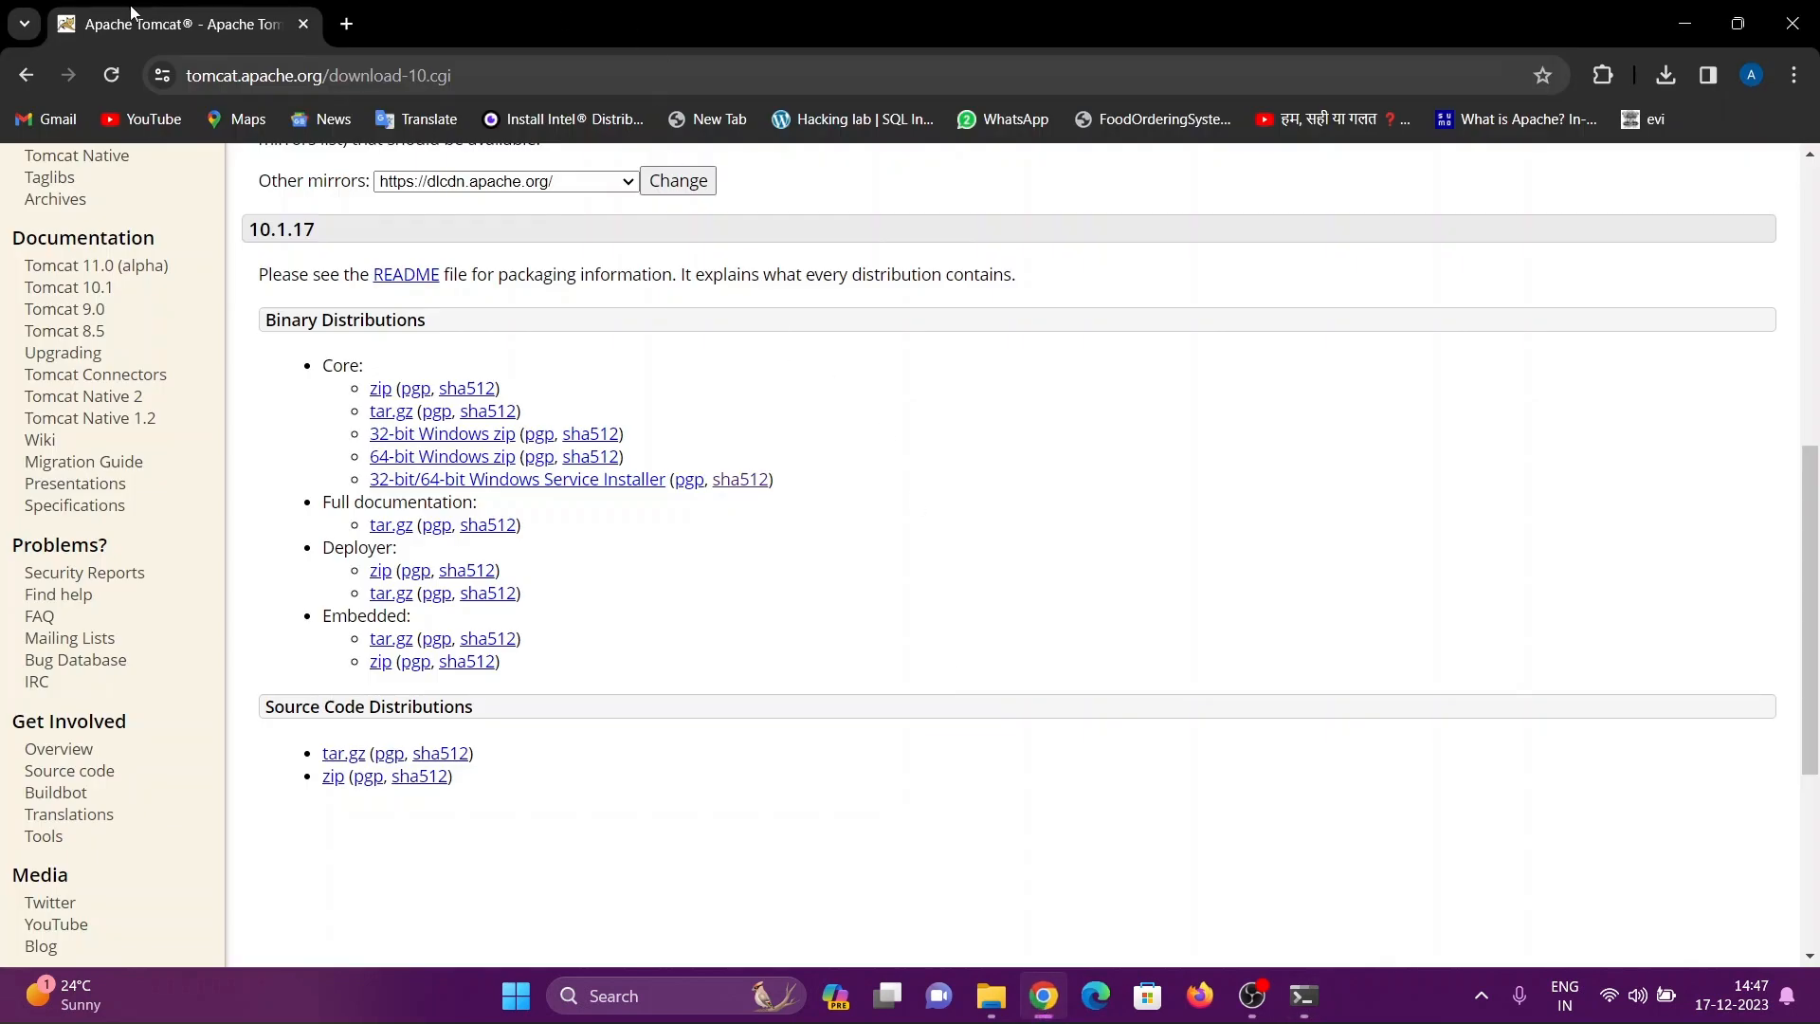
pyautogui.click(350, 23)
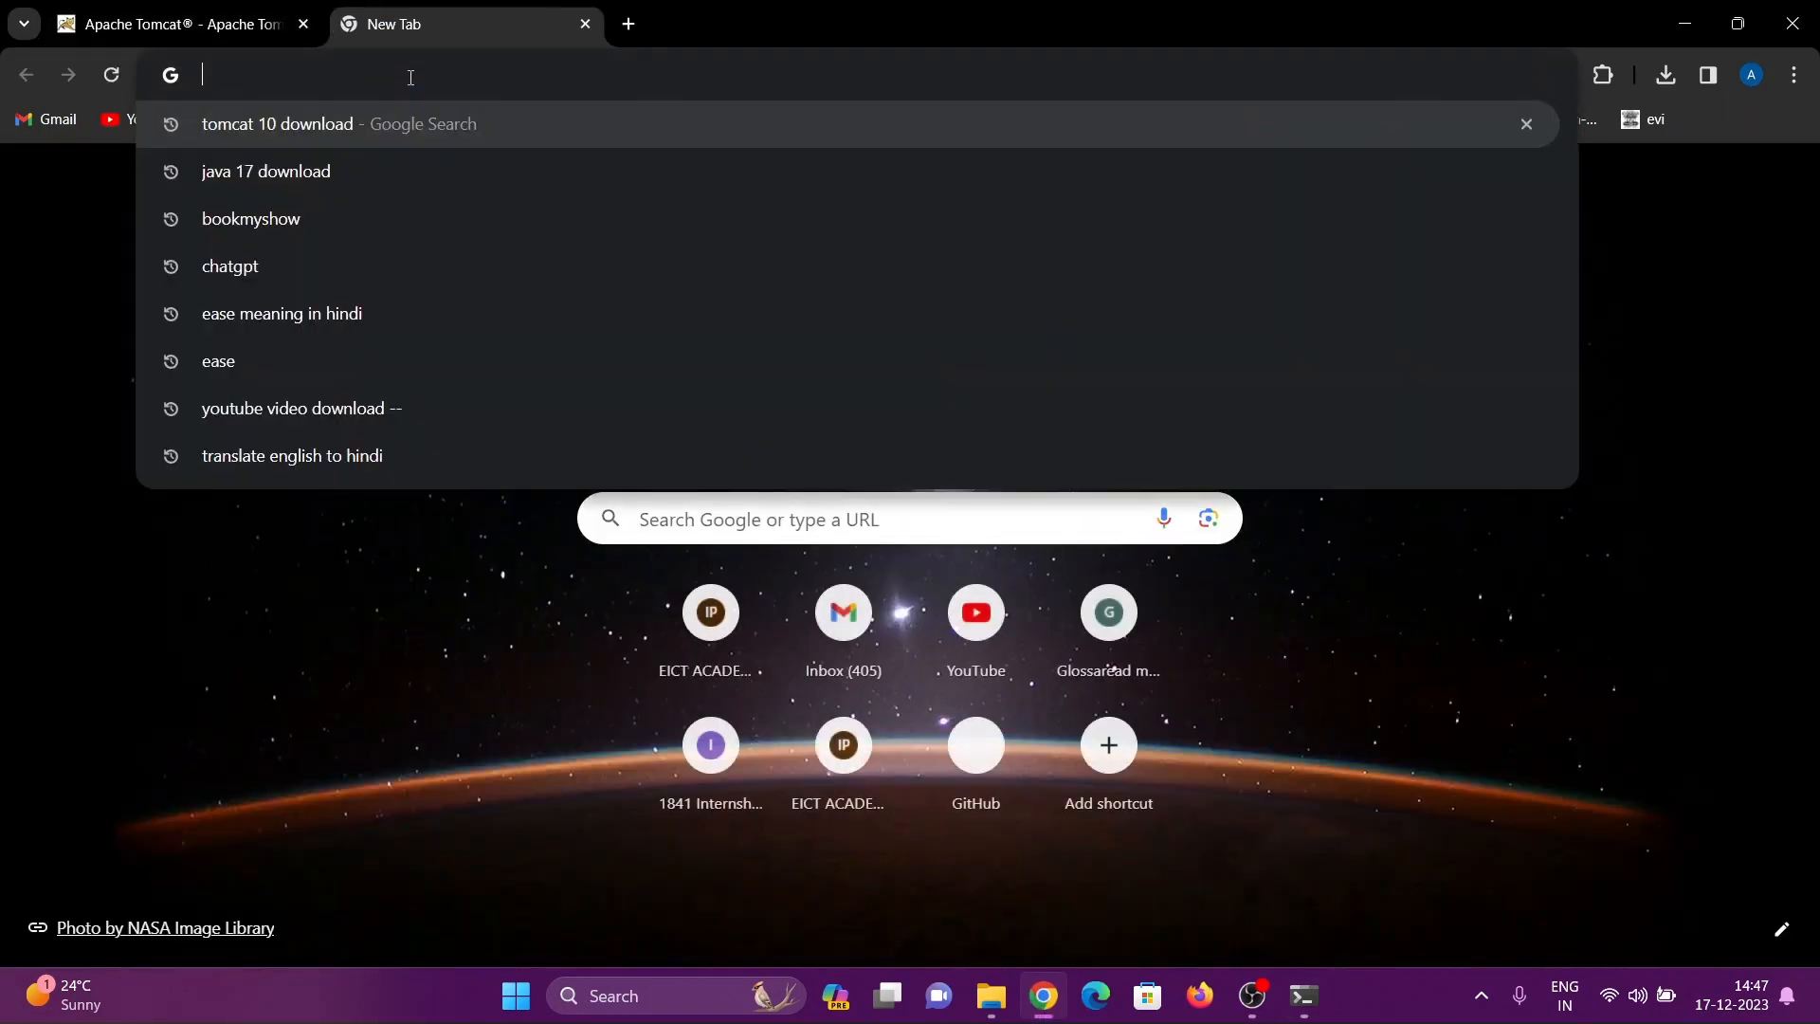
pyautogui.write('lo')
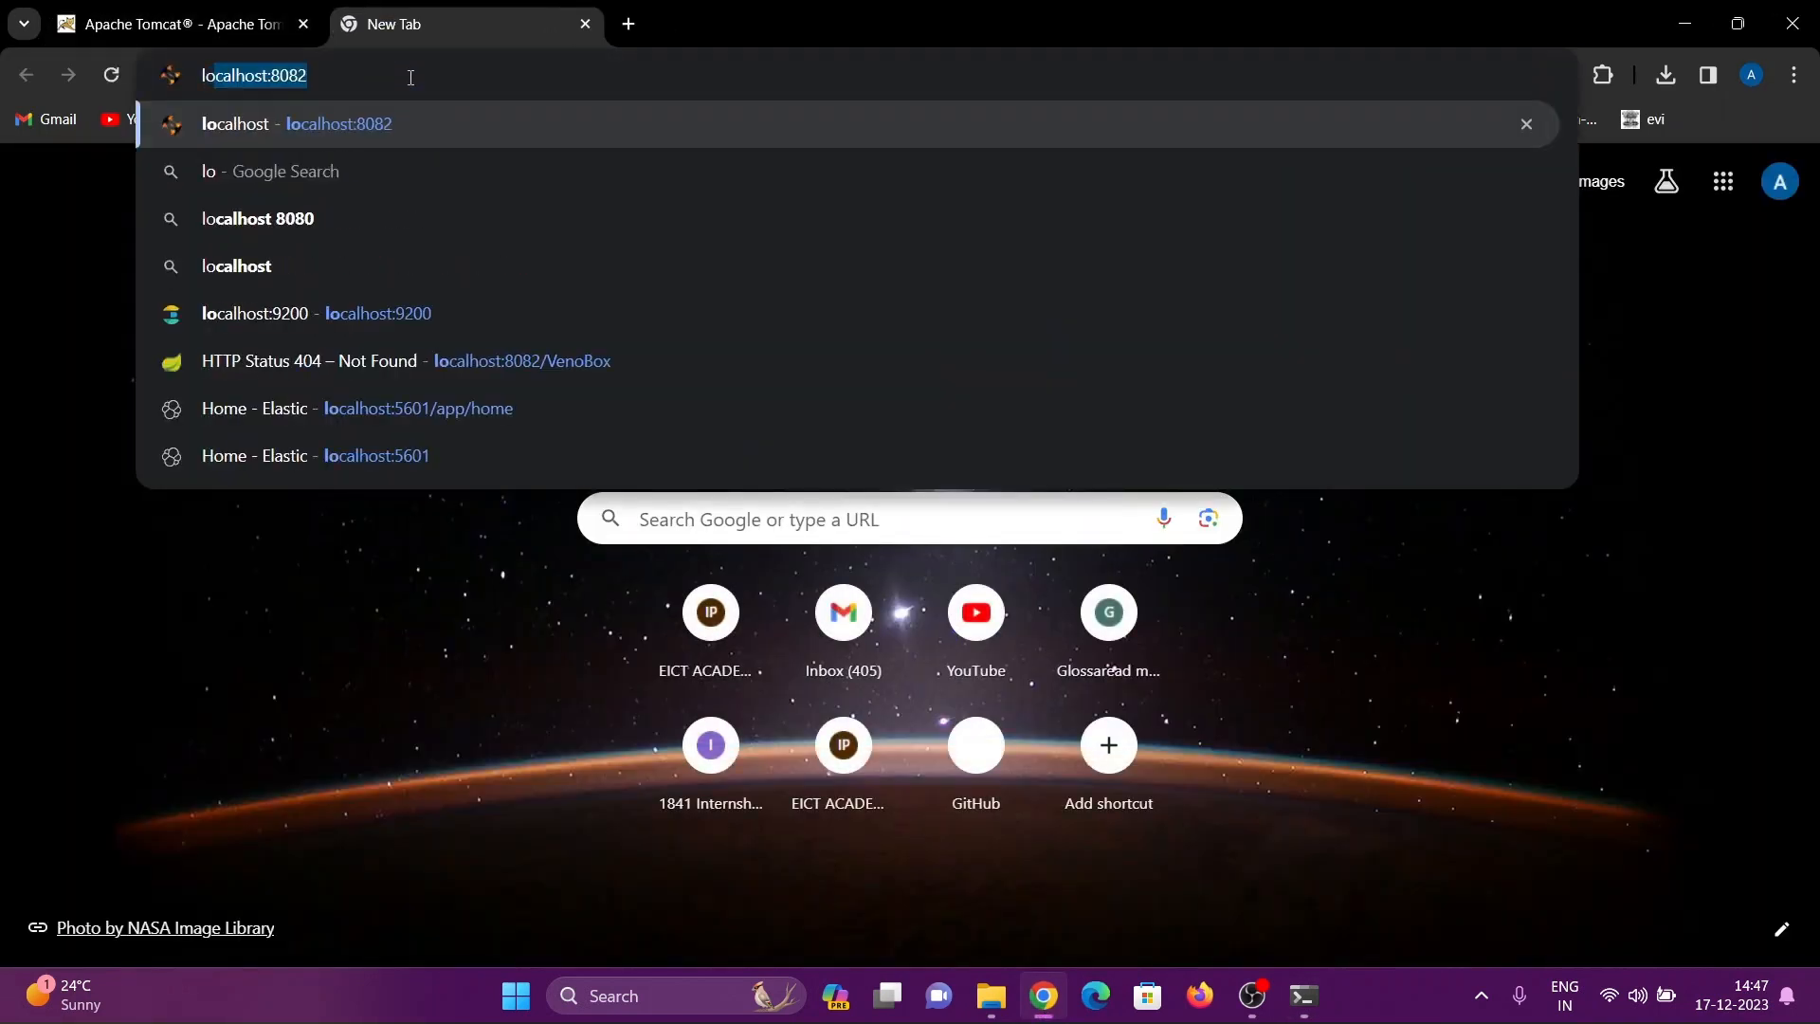
pyautogui.press('Right')
pyautogui.press('BackSpace')
pyautogui.press('BackSpace')
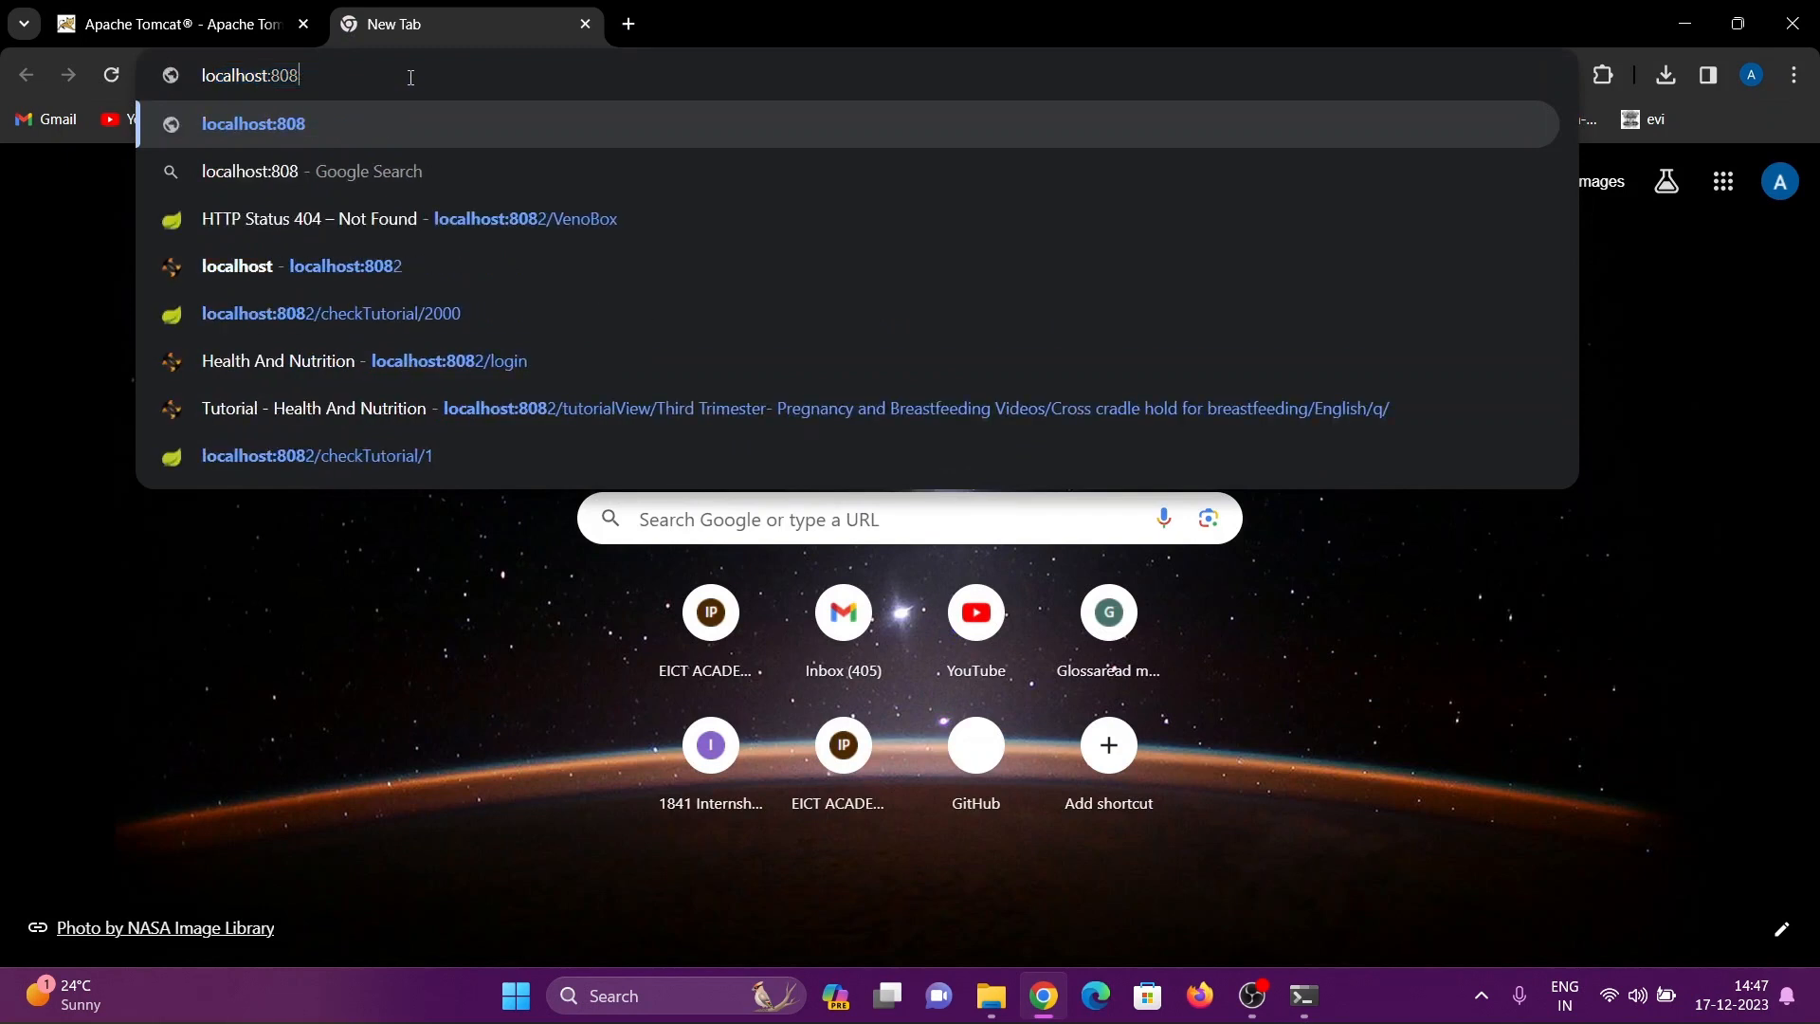
pyautogui.write('10')
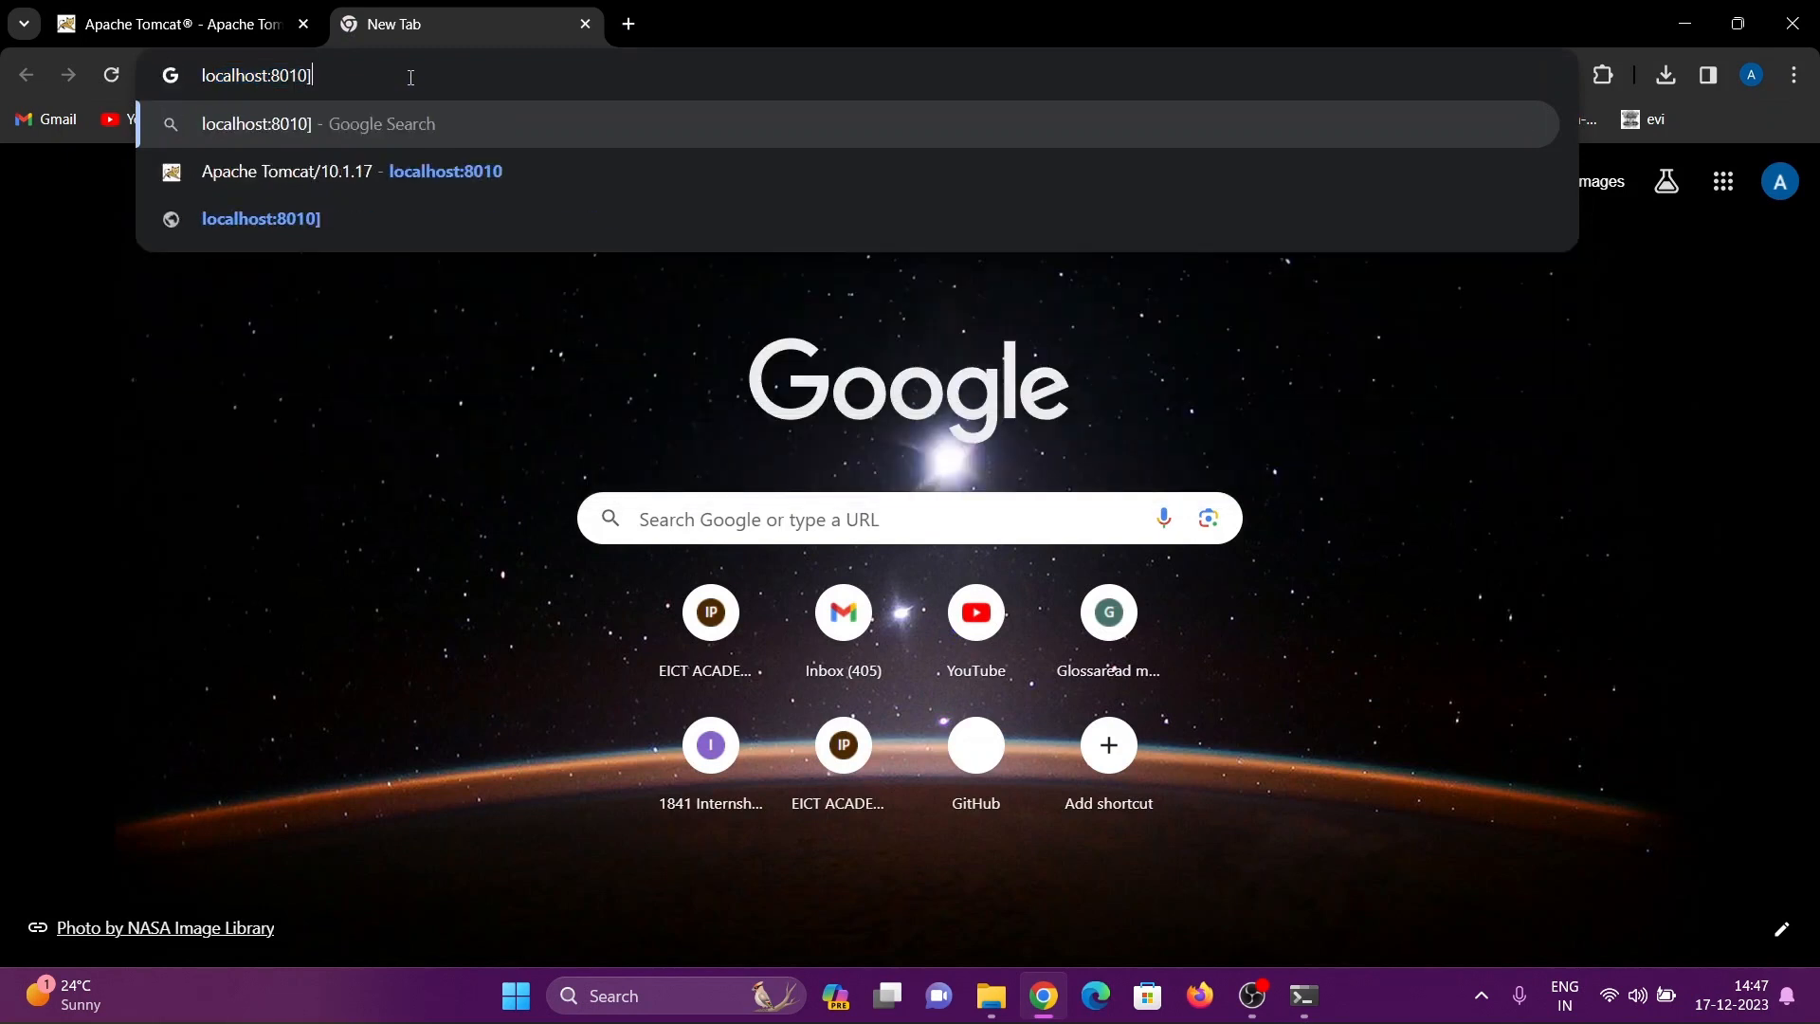
pyautogui.press('Return')
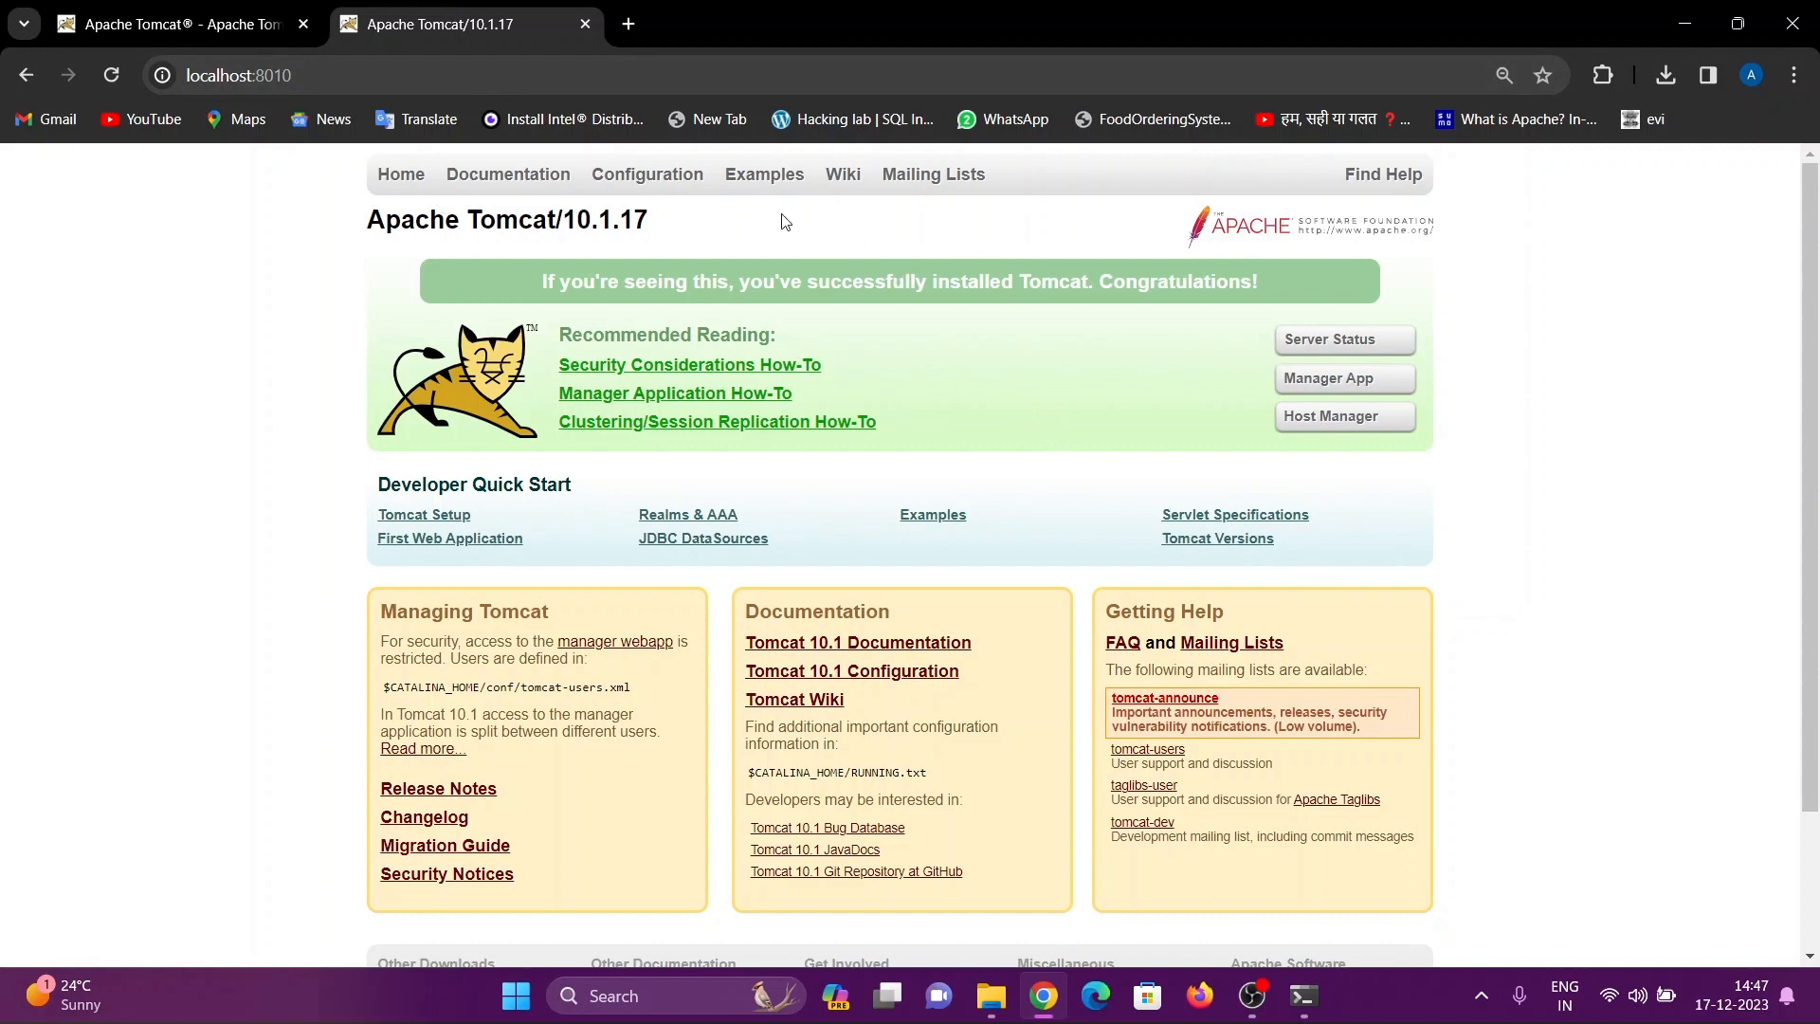
# Open the Host Manager, sign in with the prefilled administrator credentials and look through the Tomcat Virtual Host Manager page
pyautogui.click(1347, 426)
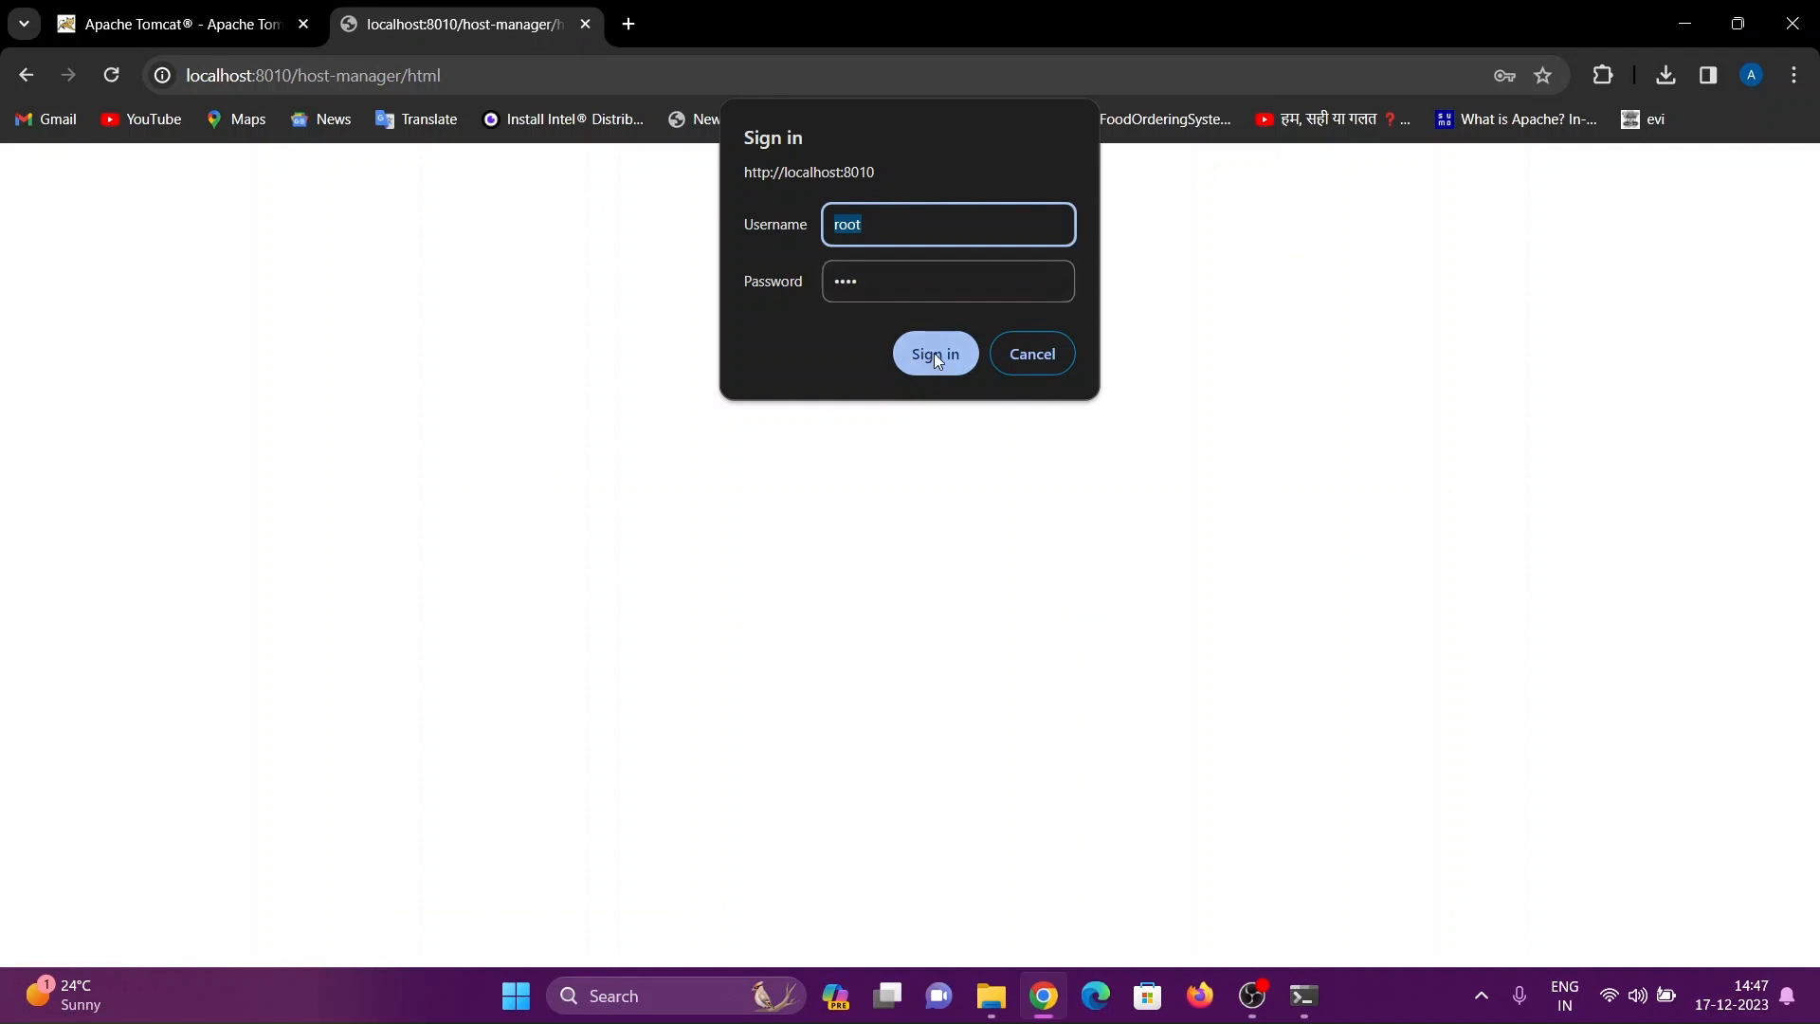
pyautogui.click(936, 353)
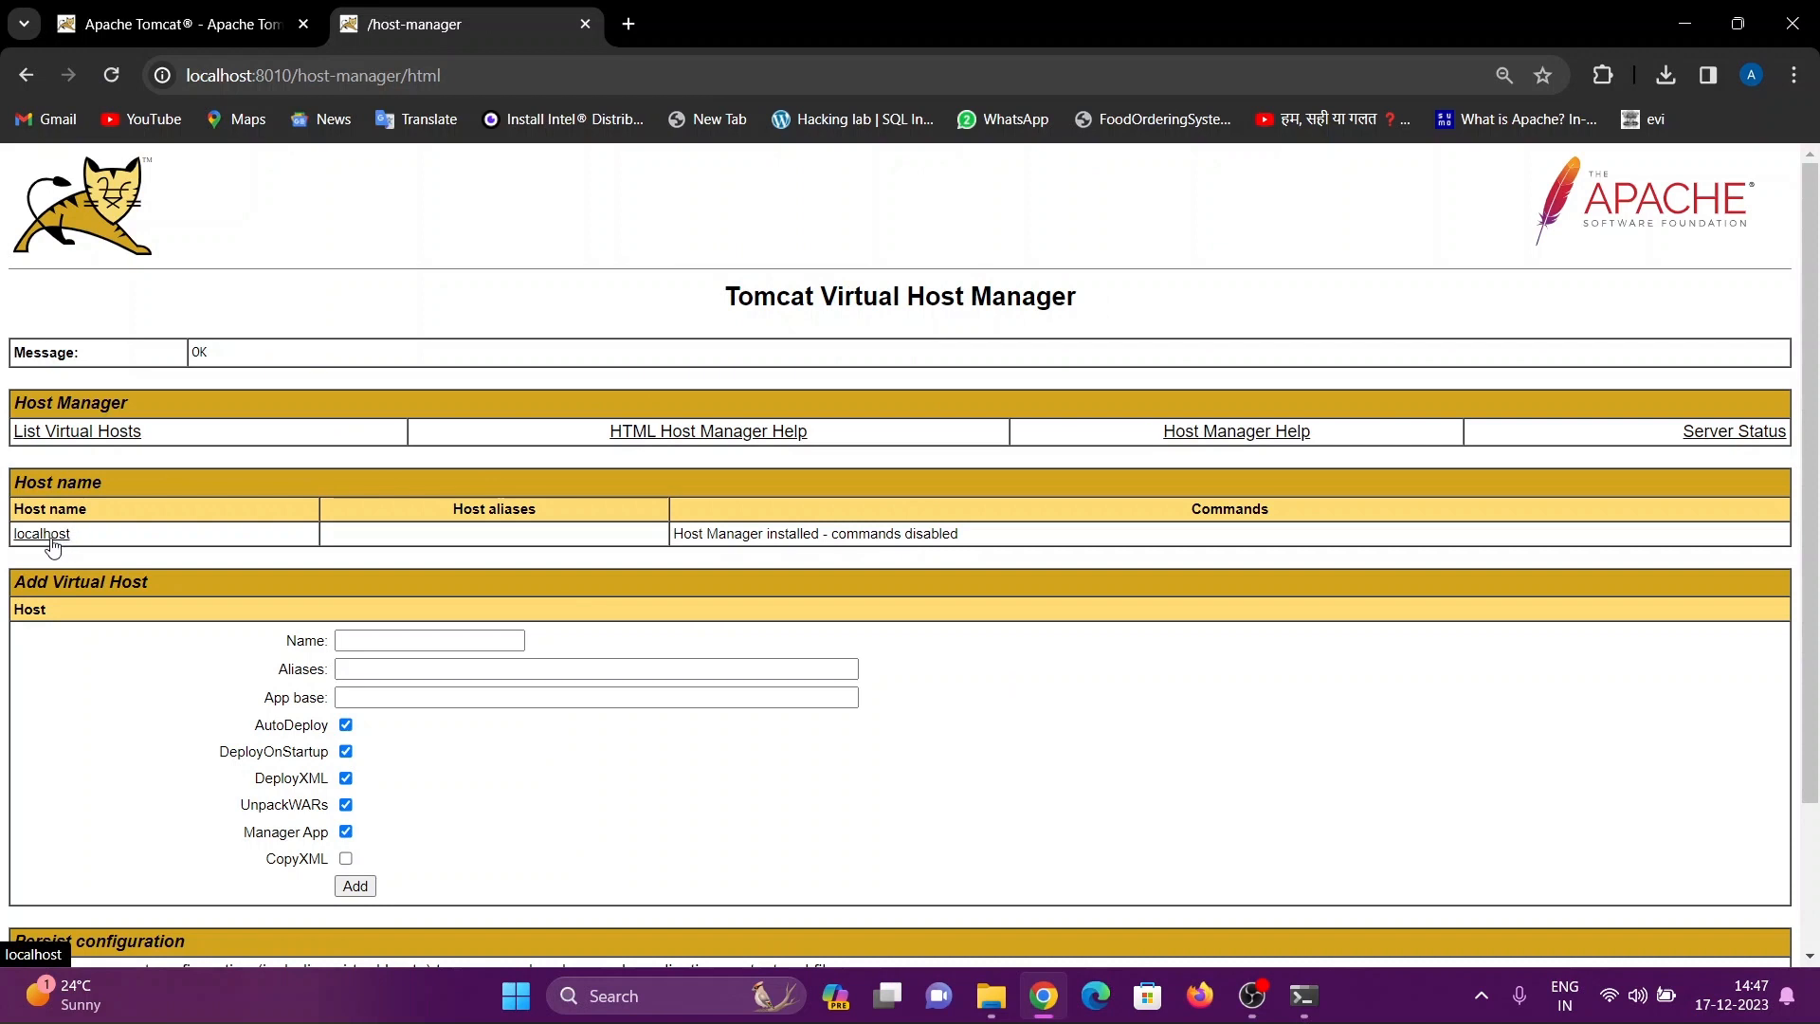
pyautogui.scroll(-3, 285, 537)
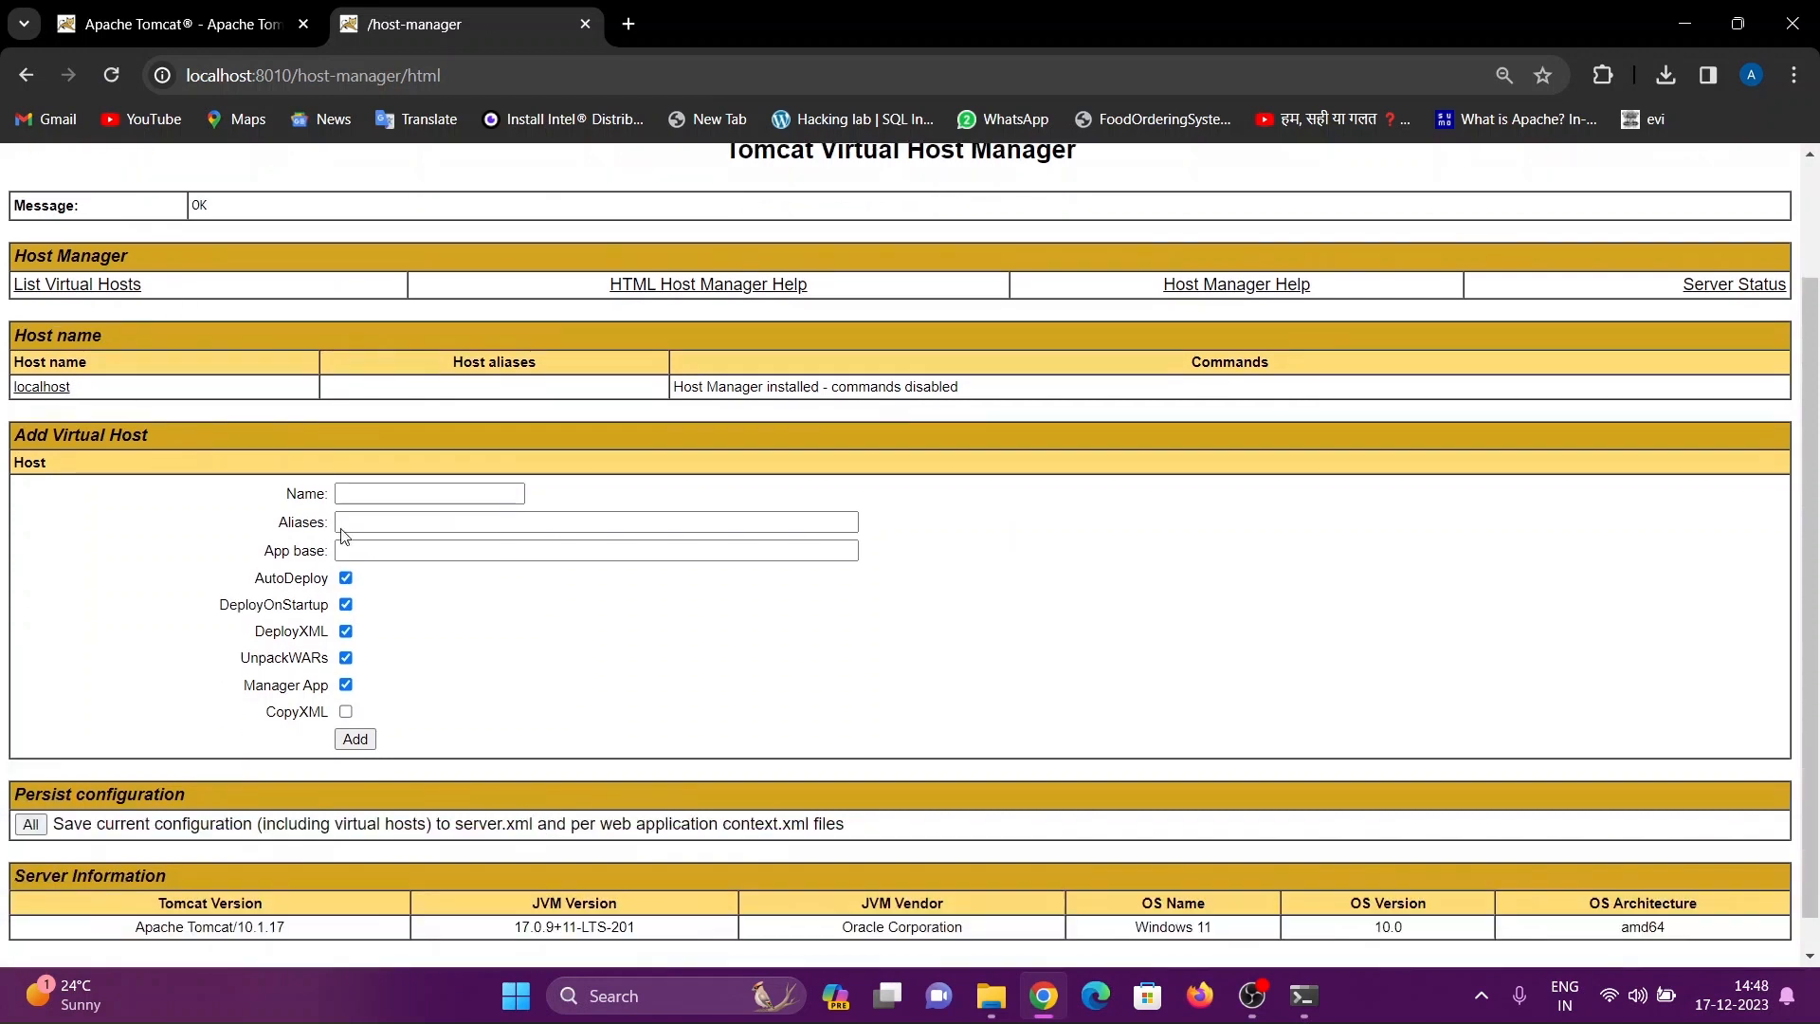
pyautogui.scroll(3, 341, 531)
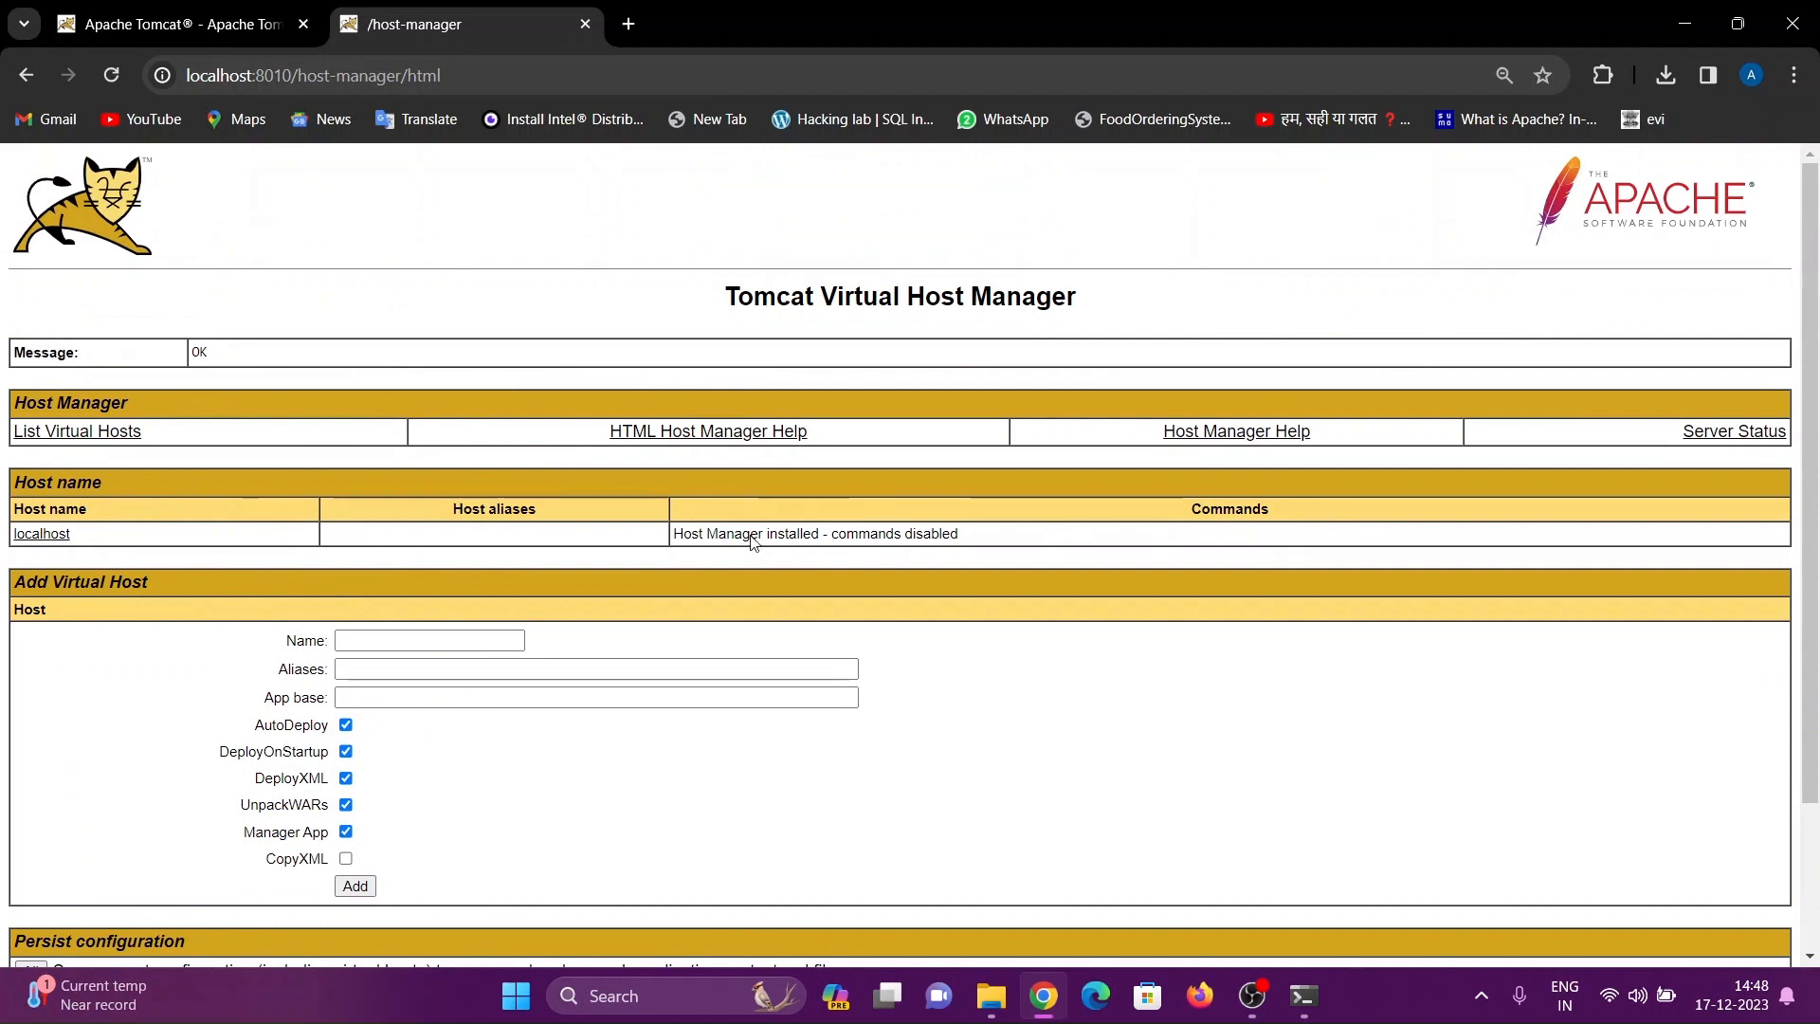
pyautogui.scroll(-3, 753, 554)
pyautogui.scroll(3, 755, 555)
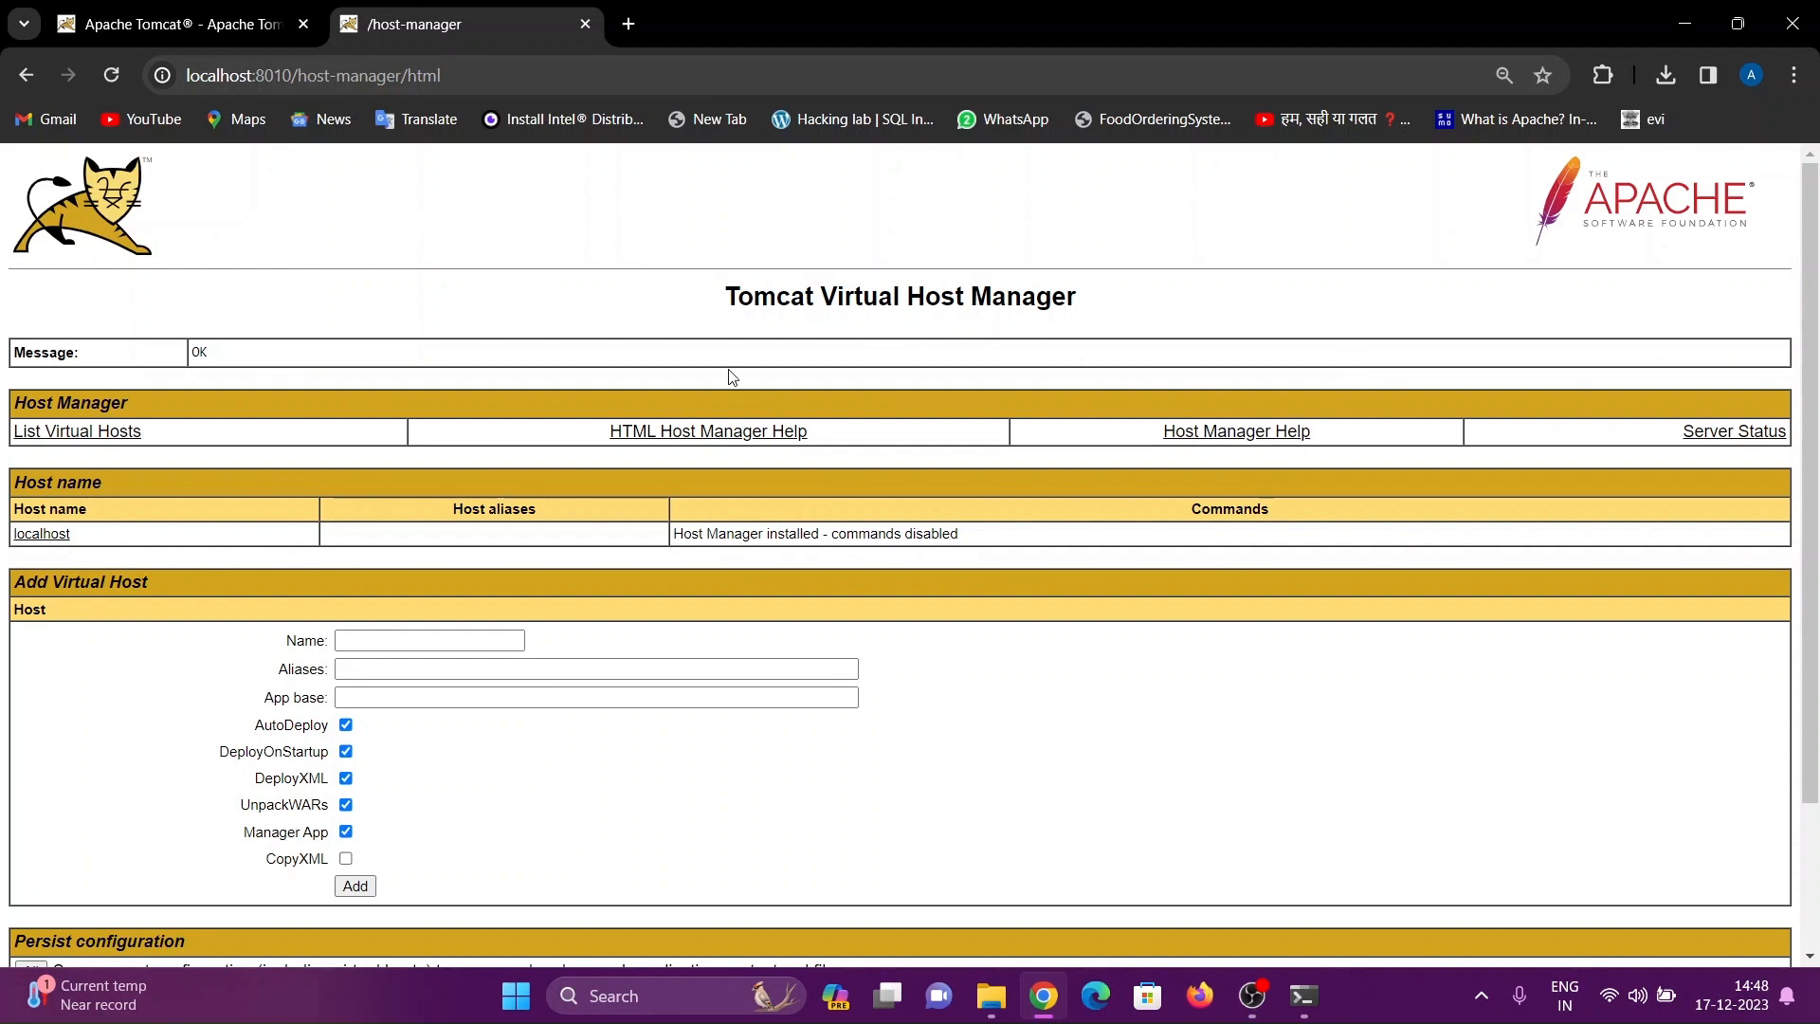
pyautogui.scroll(-3, 1091, 700)
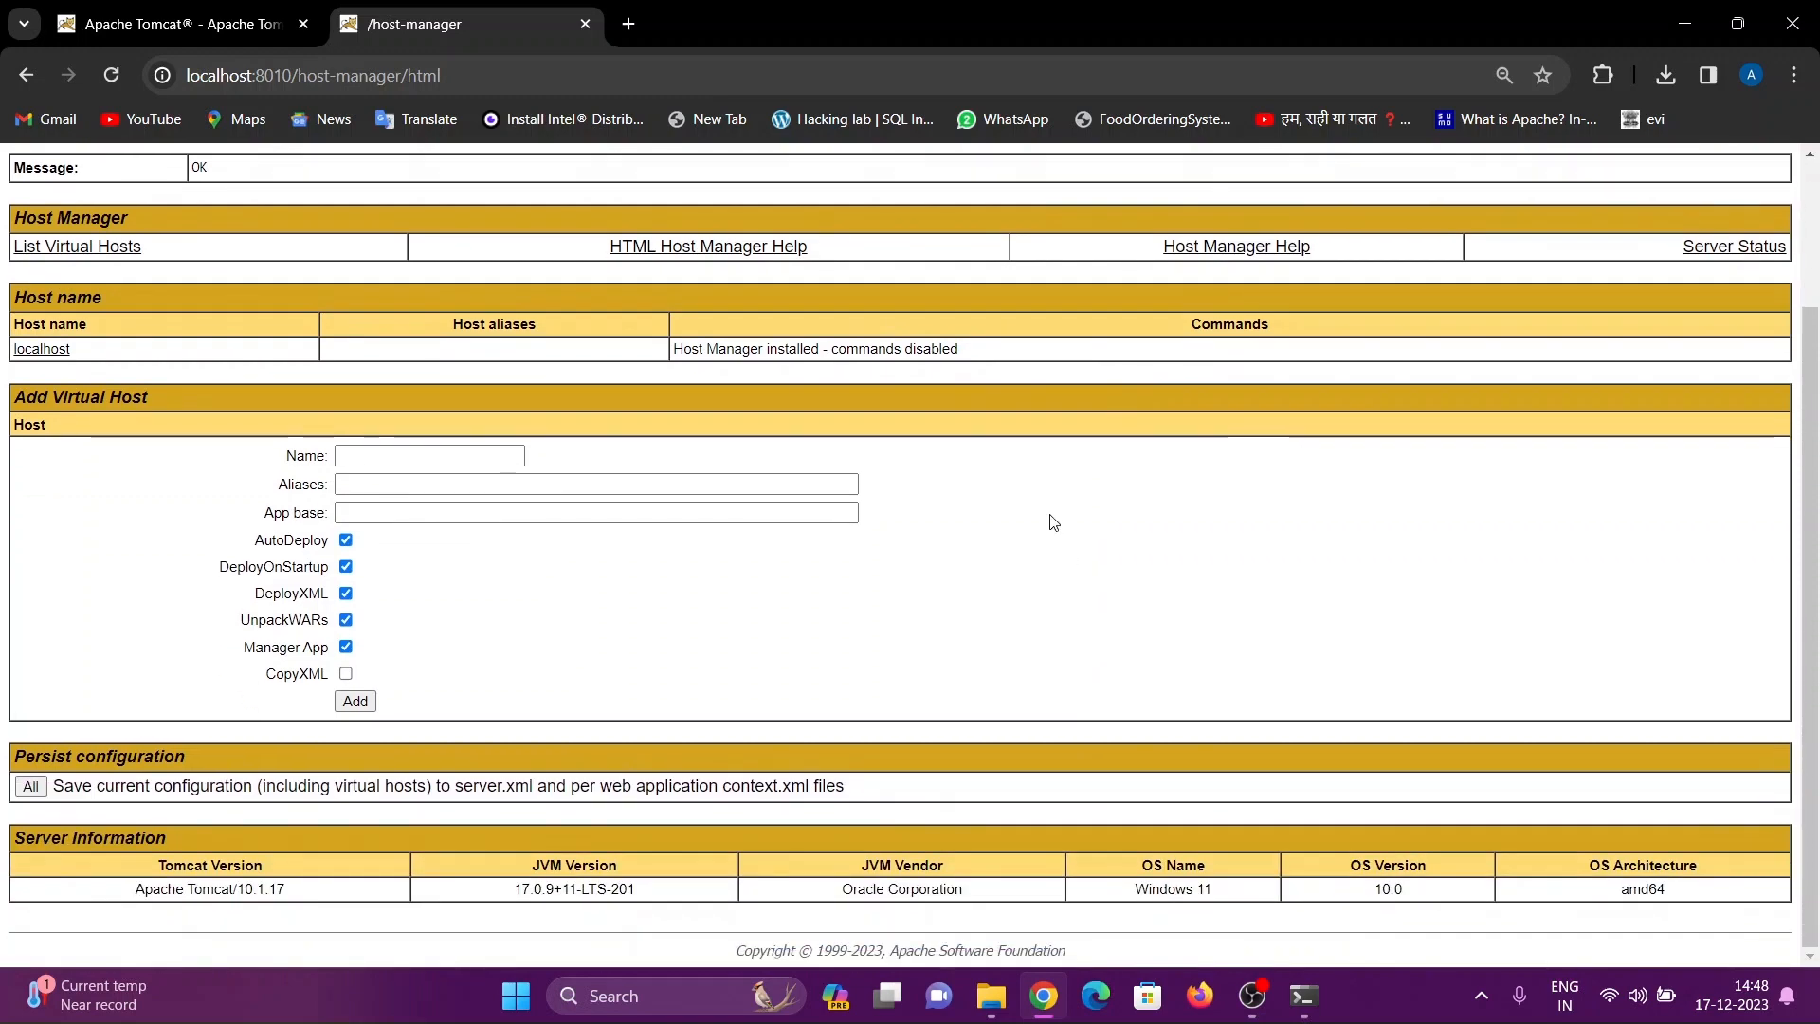